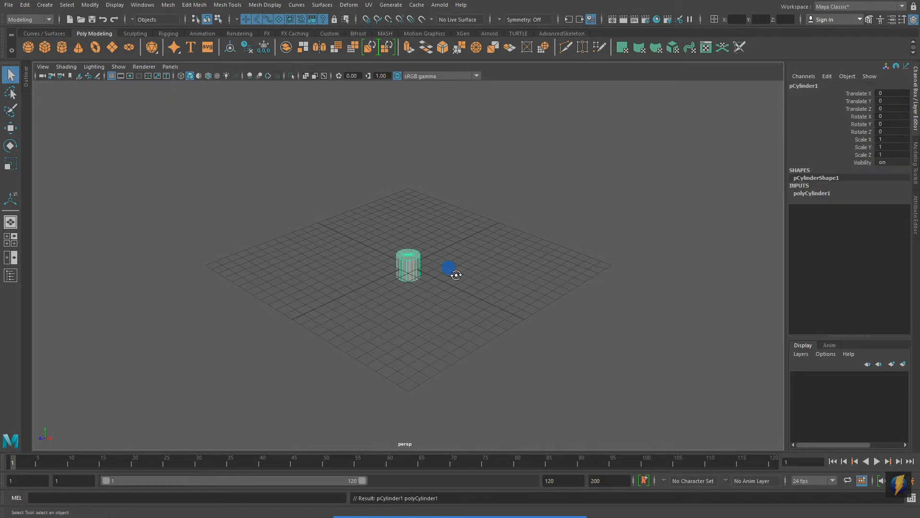
- Set the first polygon cylinder's Height to 24
alt+drag(454, 271, 514, 244)
alt+right_drag(497, 289, 473, 255)
click(819, 193)
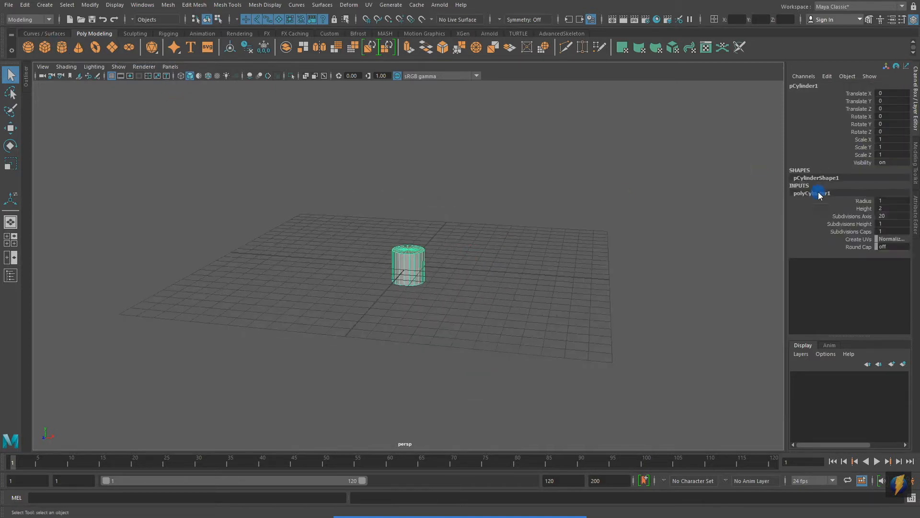
click(906, 209)
text(24)
key(Return)
- Create a second polygon cylinder and move it along X to about 9.48, beside the first one
scroll(623, 285, down, 3)
alt+drag(472, 264, 509, 248)
alt+middle_drag(517, 247, 421, 240)
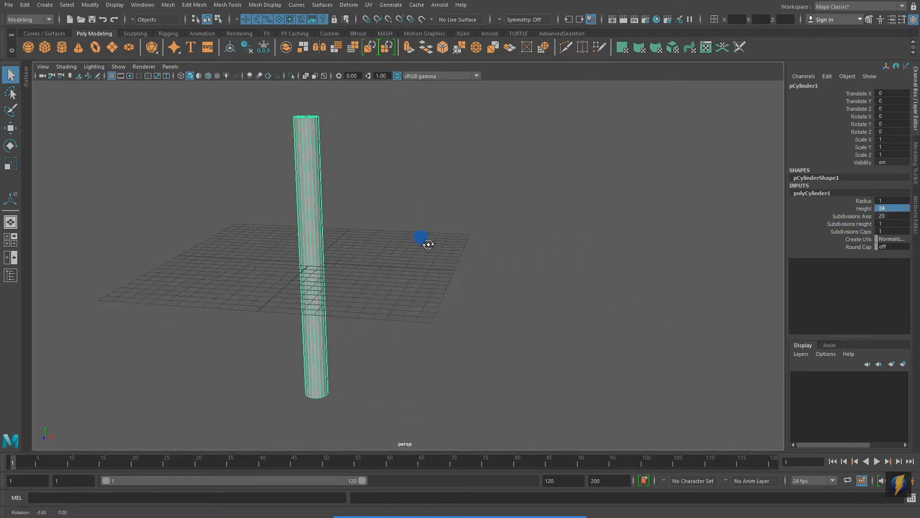
click(62, 47)
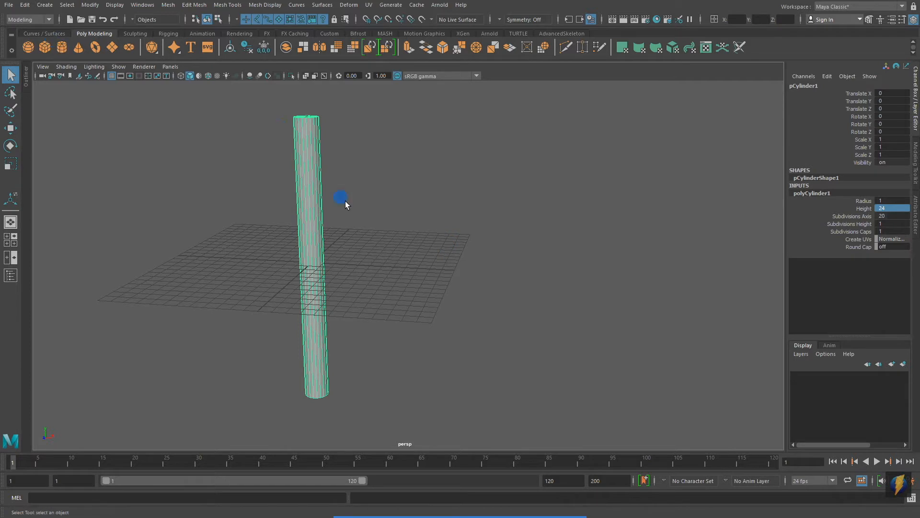
click(9, 131)
drag(355, 267, 471, 272)
- Set the second cylinder's Height to 24 and its Subdivisions Height to 24
click(816, 194)
double_click(894, 208)
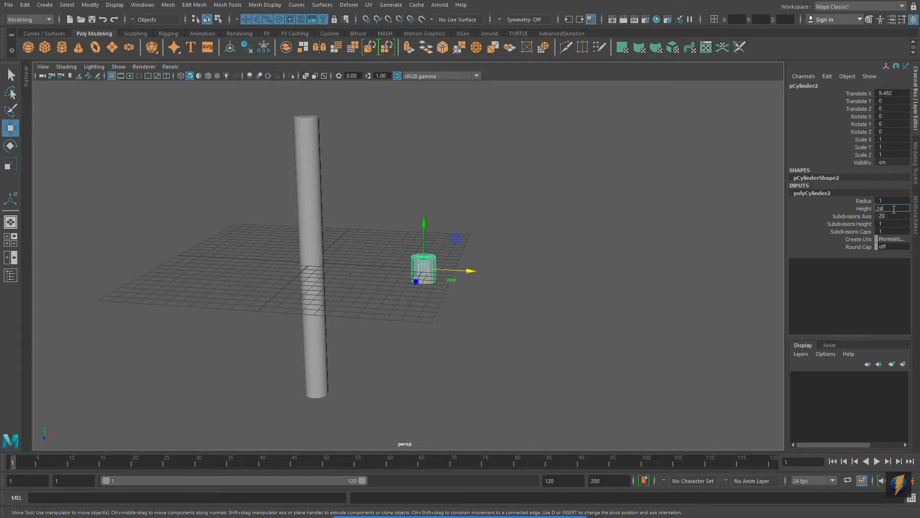
text(24)
key(Return)
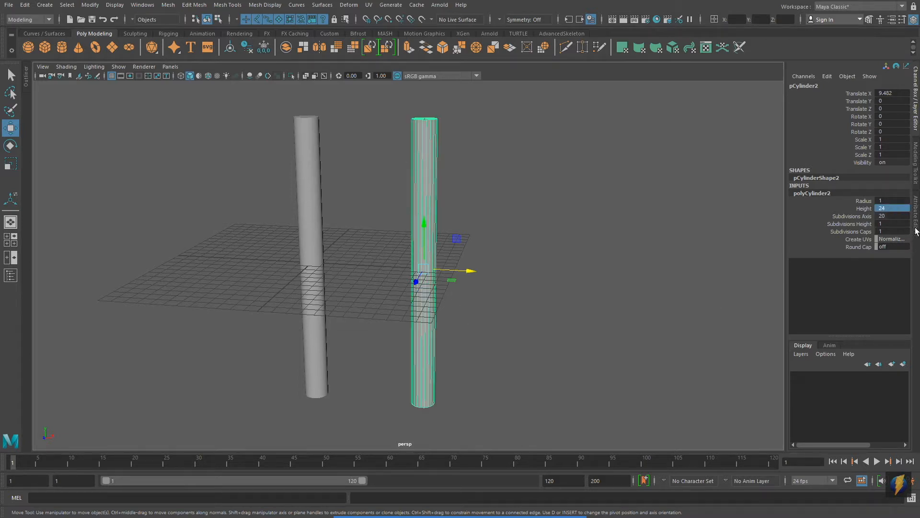
double_click(886, 223)
text(24)
key(Return)
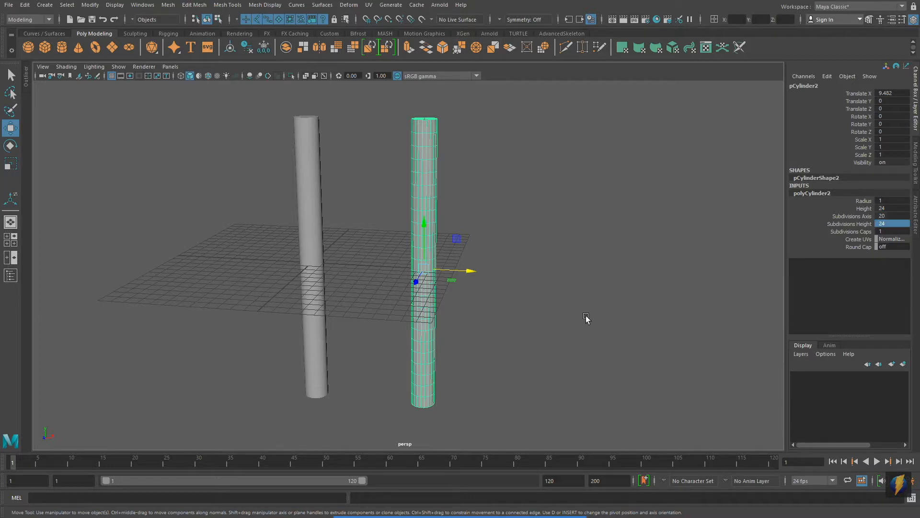
- Duplicate the subdivided cylinder and move the copy along X to about 24.85
alt+middle_drag(582, 319, 543, 286)
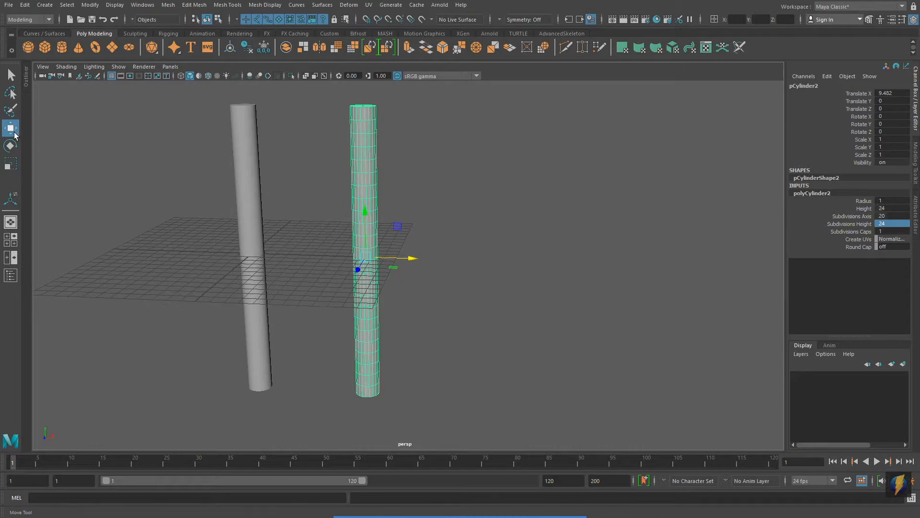
click(11, 129)
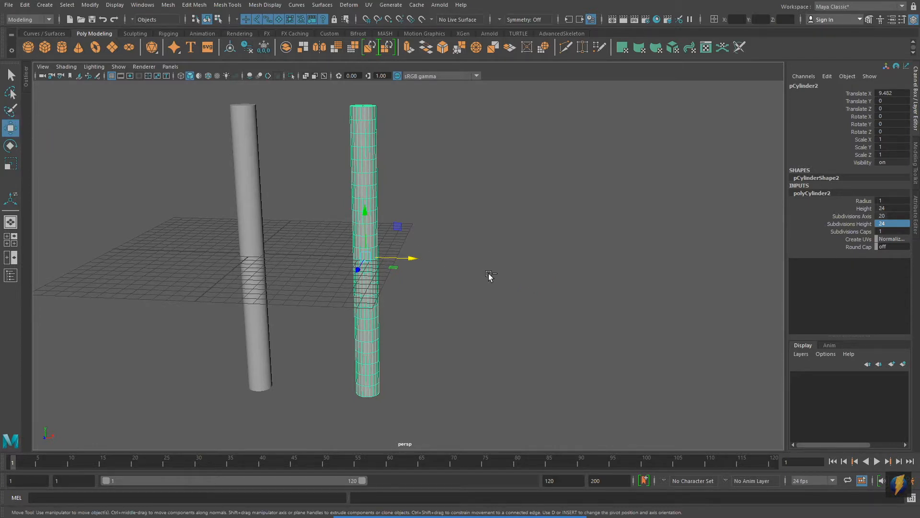
key(ctrl+d)
drag(412, 258, 606, 277)
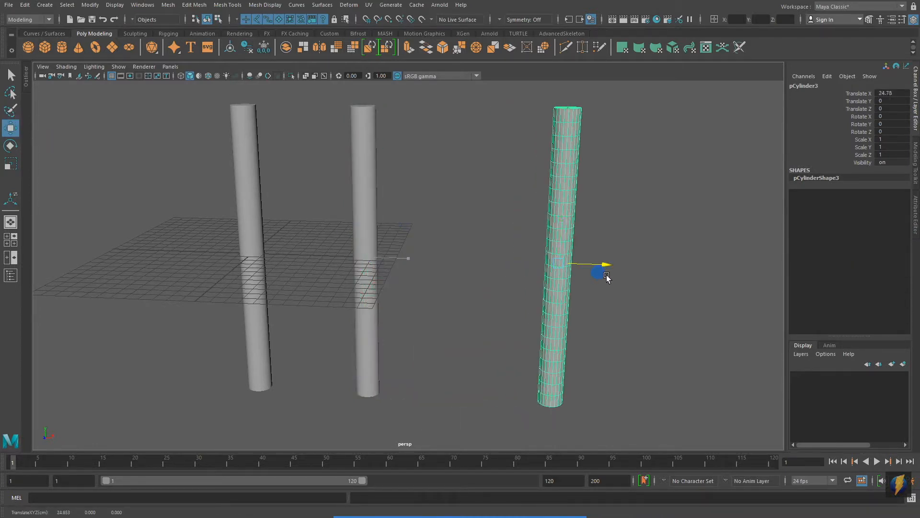
- Set the duplicate's Rotate Z to 90 so it lies horizontally, and freeze its transformations
key(e)
drag(585, 230, 644, 313)
click(887, 131)
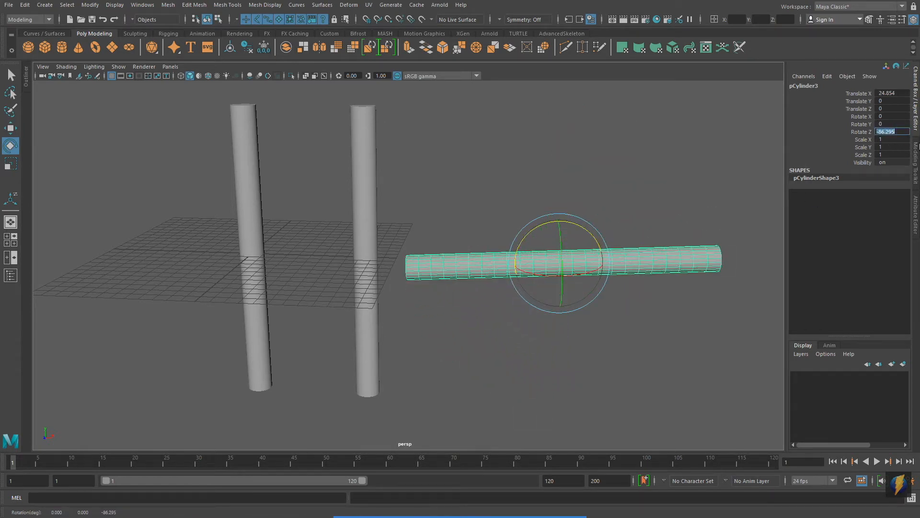
text(90)
key(Return)
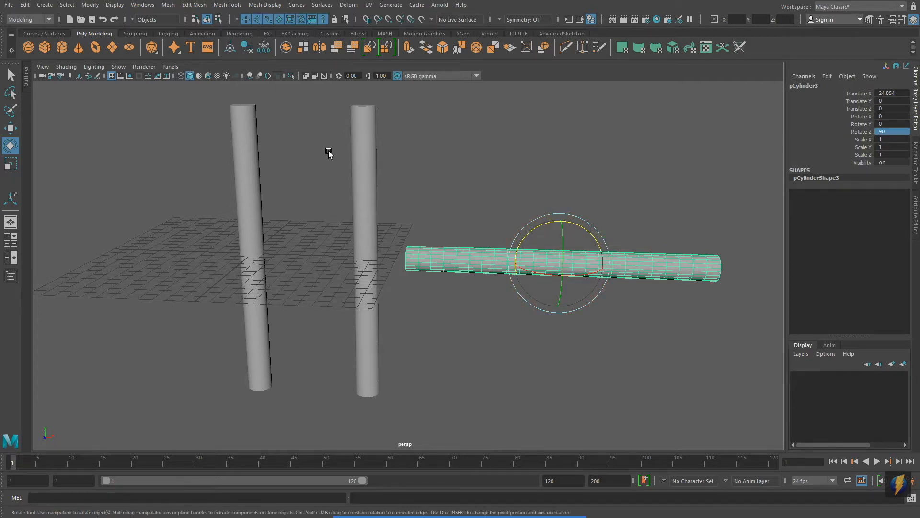
click(91, 5)
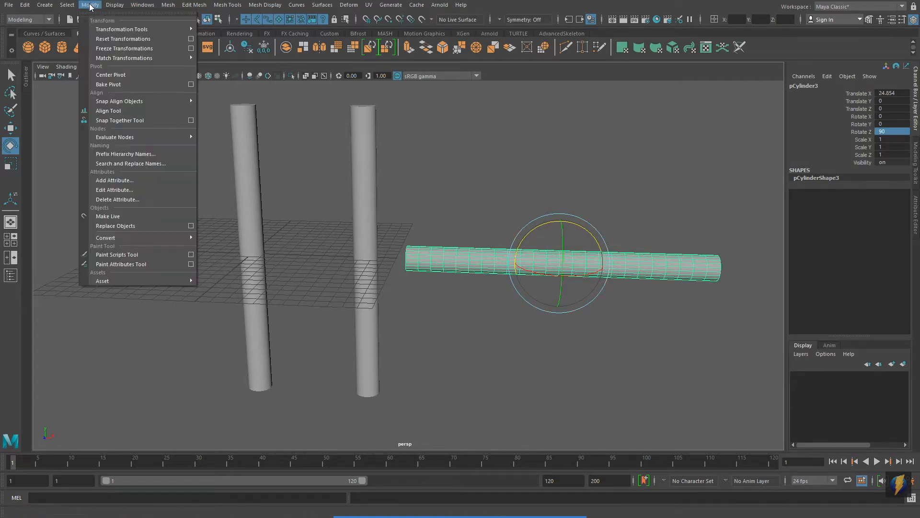
click(126, 49)
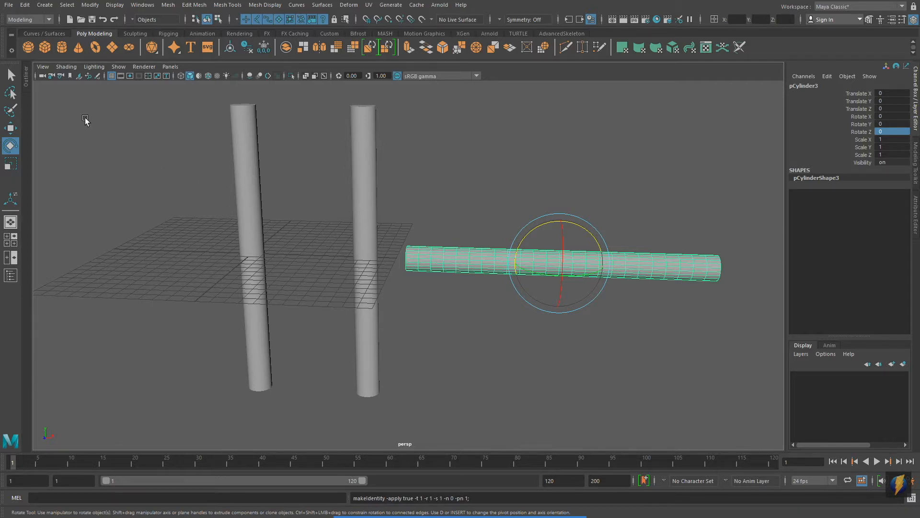
- Turn on Wireframe on Shaded in the perspective view
click(66, 67)
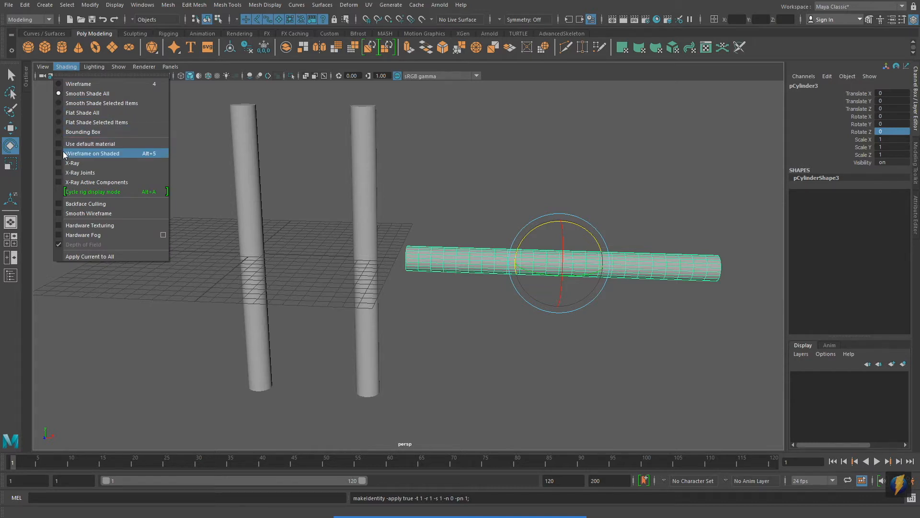
click(87, 154)
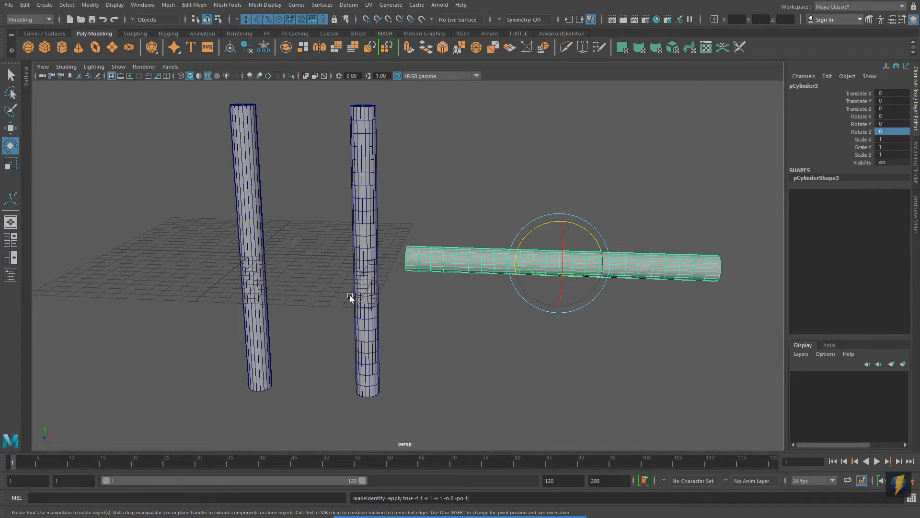
alt+drag(338, 290, 334, 290)
- Apply a nonlinear Bend deformer to the first cylinder, the one without height subdivisions
click(242, 249)
alt+middle_drag(361, 240, 482, 247)
alt+right_drag(531, 252, 509, 255)
alt+middle_drag(505, 254, 487, 258)
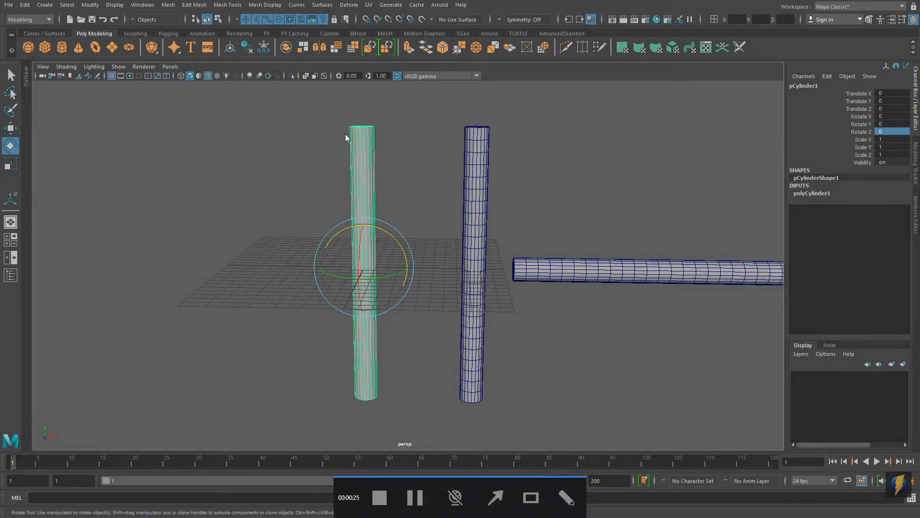
drag(414, 199, 350, 12)
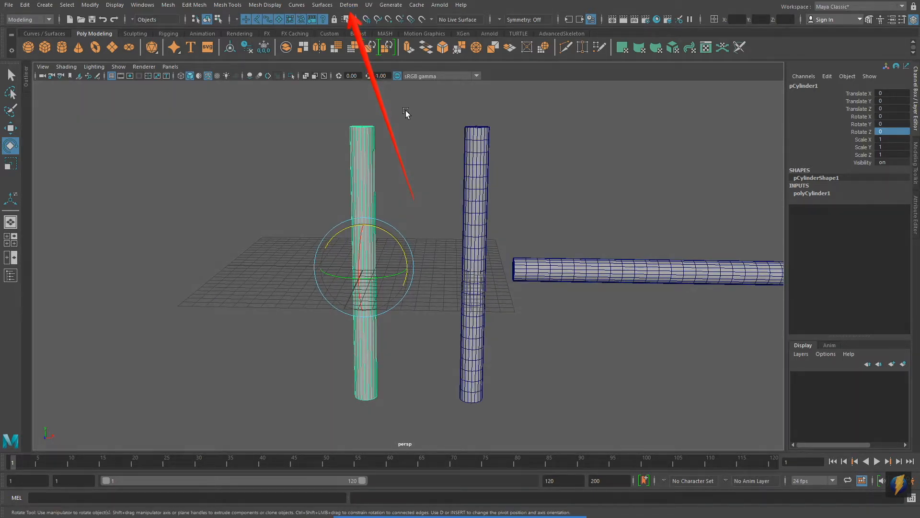
click(348, 5)
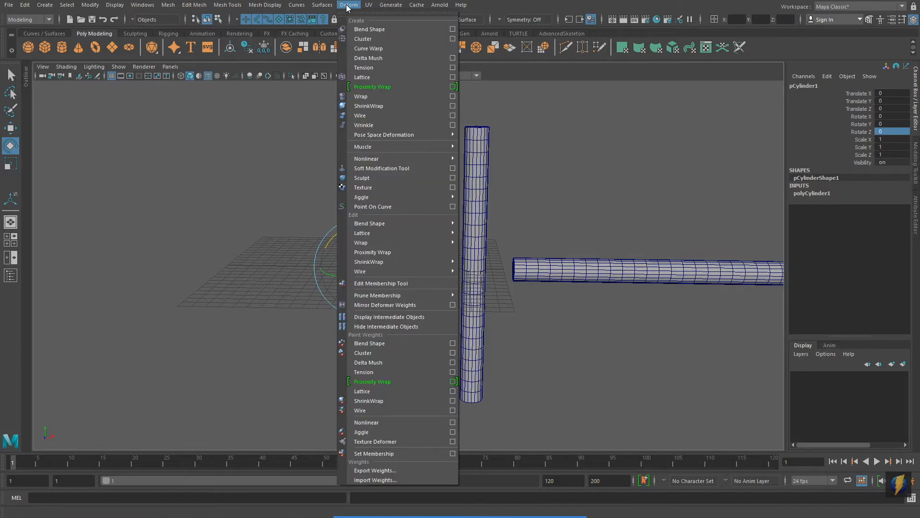
mouse_move(356, 160)
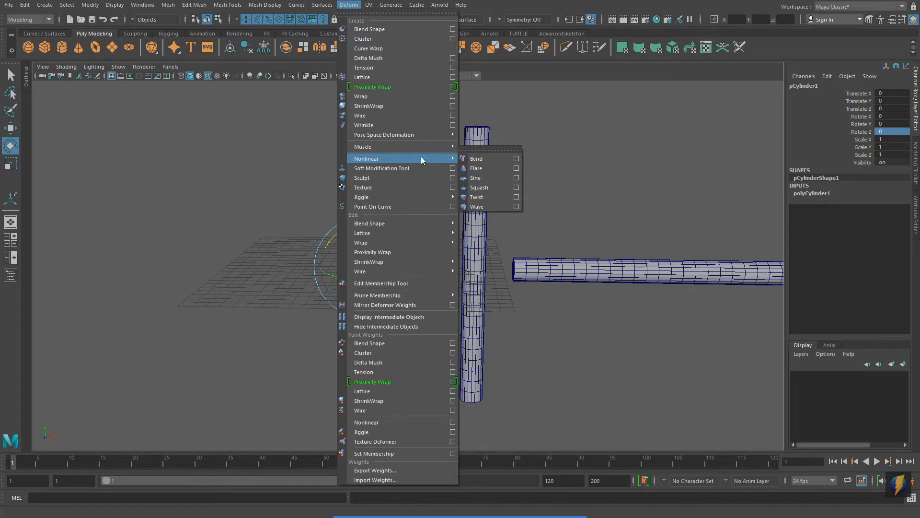
click(474, 160)
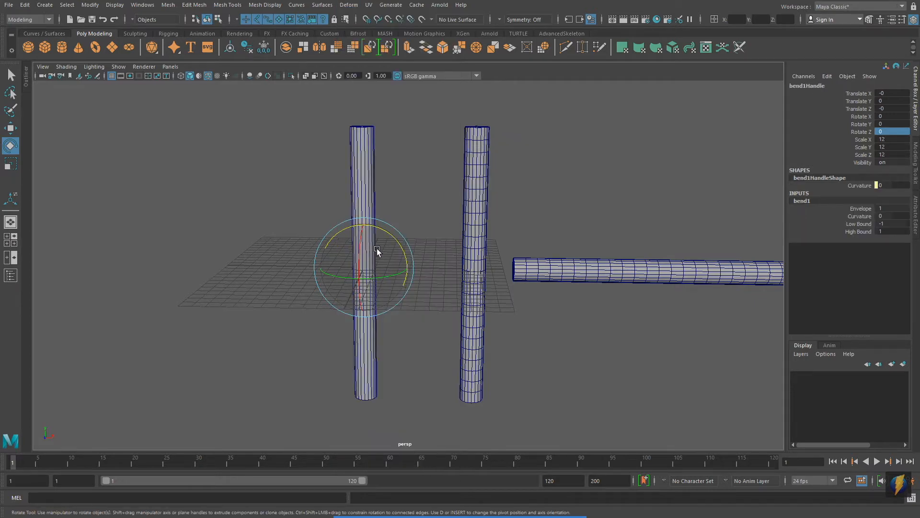
- Bend the first cylinder by adjusting its bend deformer's Curvature to about -60.7
alt+drag(378, 248, 339, 257)
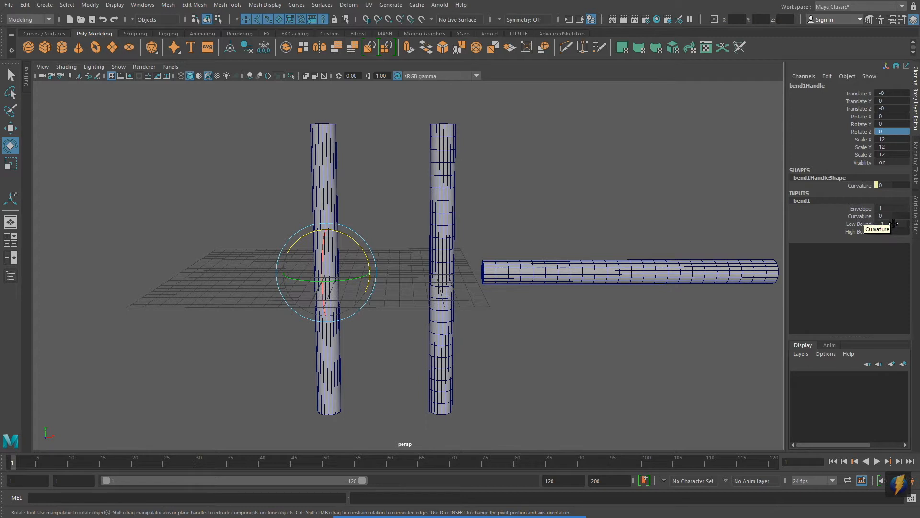
click(859, 217)
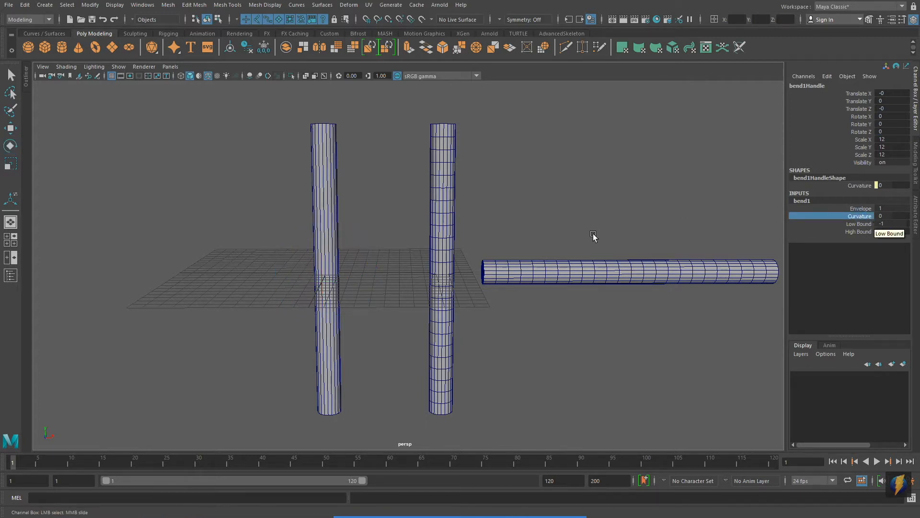
middle_drag(401, 206, 378, 218)
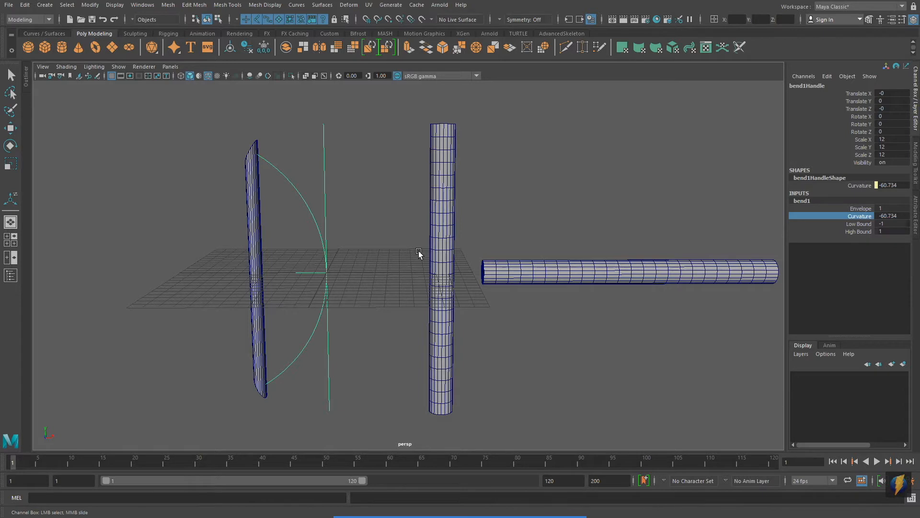
- Apply a nonlinear Bend deformer to the vertical cylinder with height subdivisions
click(438, 238)
key(e)
alt+middle_drag(575, 292, 524, 288)
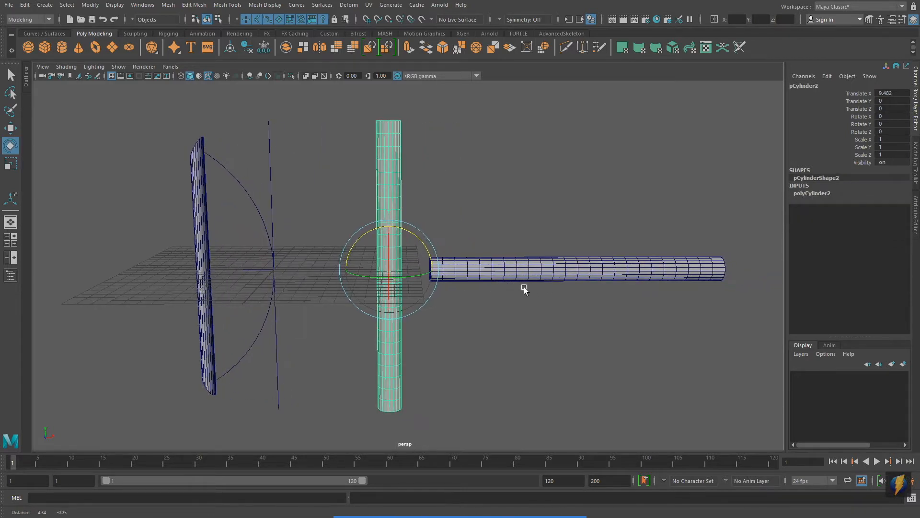
click(353, 6)
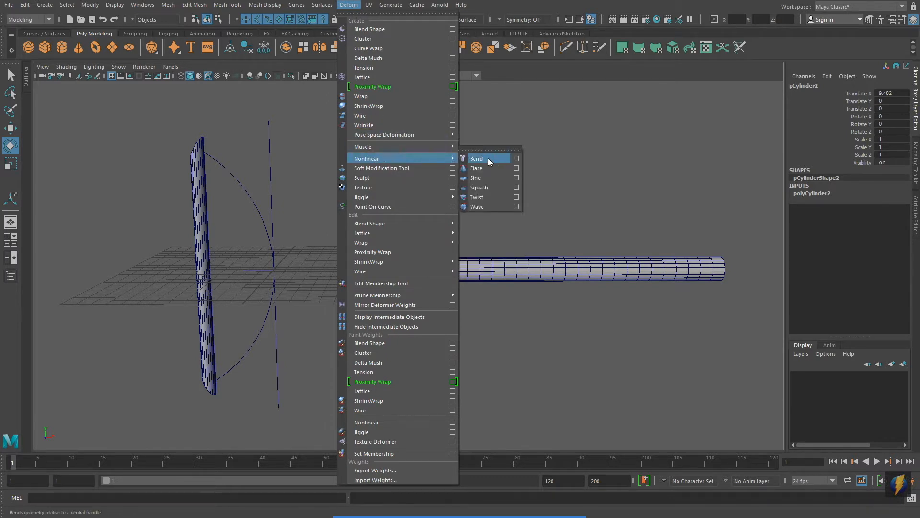
click(488, 158)
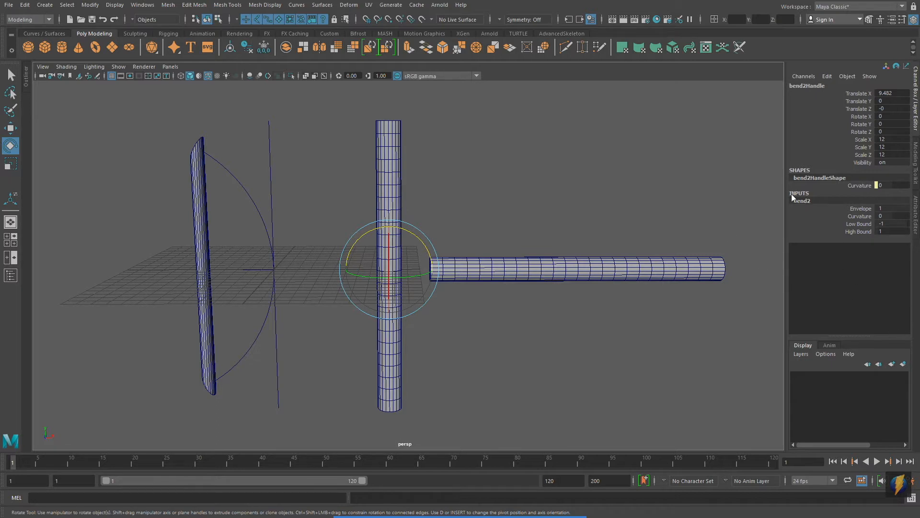
- Bend the subdivided vertical cylinder into an open arc by adjusting its deformer's Curvature to about -106.6
click(858, 216)
alt+middle_drag(531, 305, 538, 304)
middle_drag(484, 198, 532, 266)
alt+right_drag(401, 303, 468, 309)
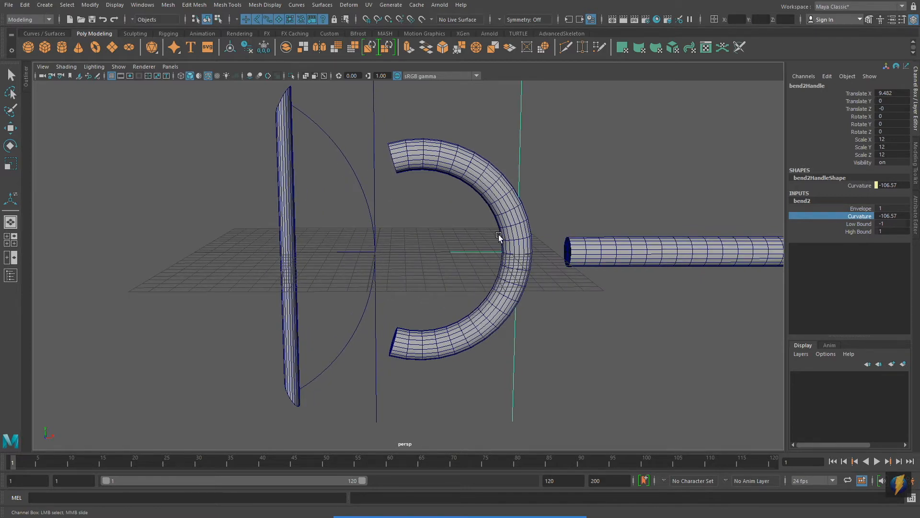
alt+middle_drag(574, 283, 522, 295)
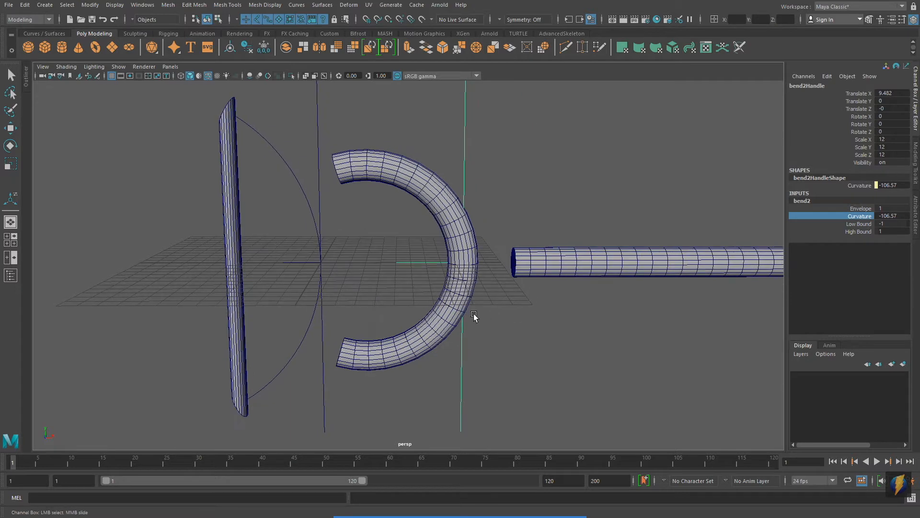
alt+right_drag(474, 316, 521, 302)
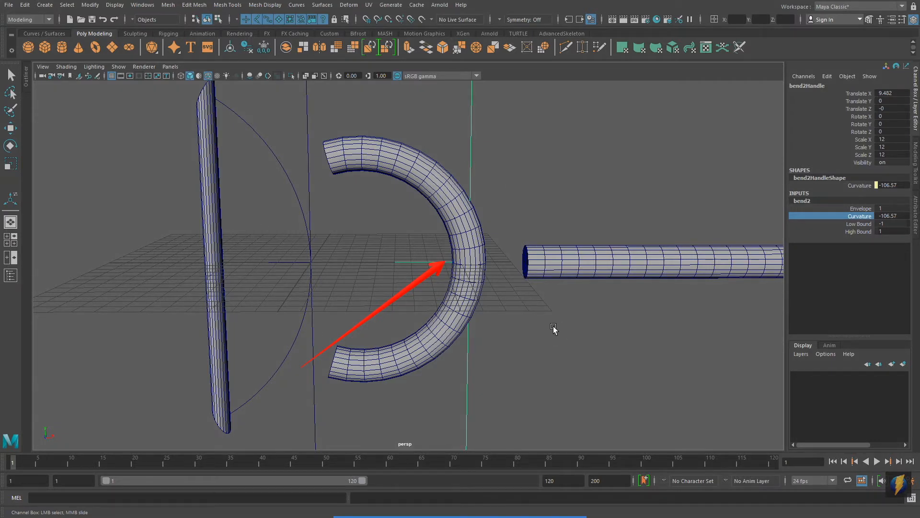
alt+right_drag(621, 322, 504, 316)
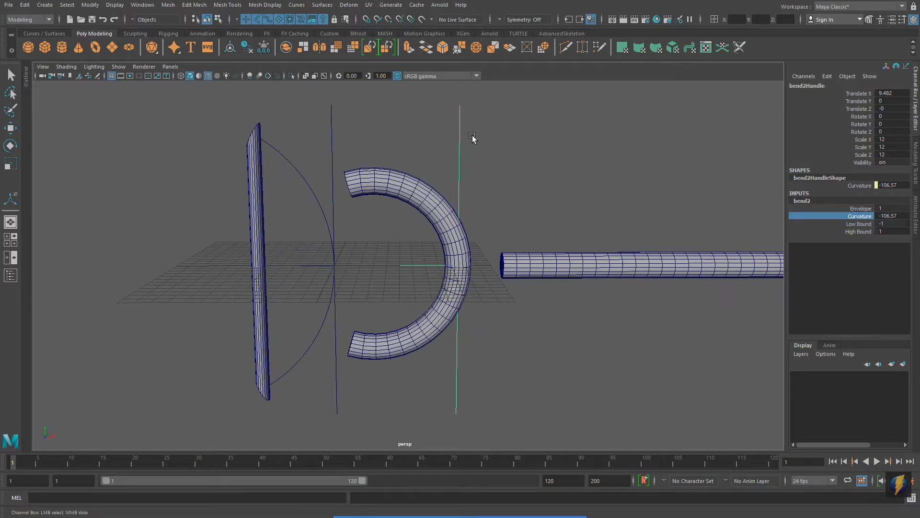
- Reselect the second bend handle and adjust its Curvature to -180 to close the cylinder into a ring
key(e)
click(530, 173)
drag(436, 121, 509, 164)
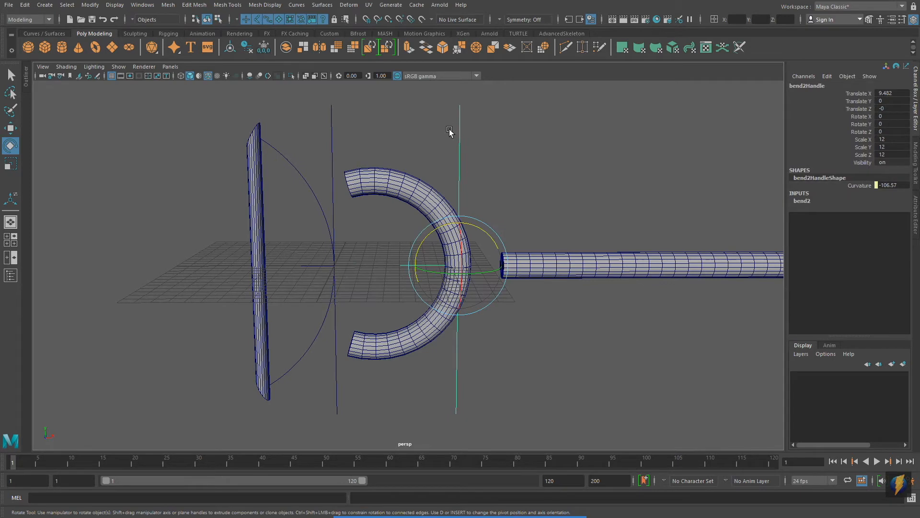
alt+middle_drag(567, 222, 542, 211)
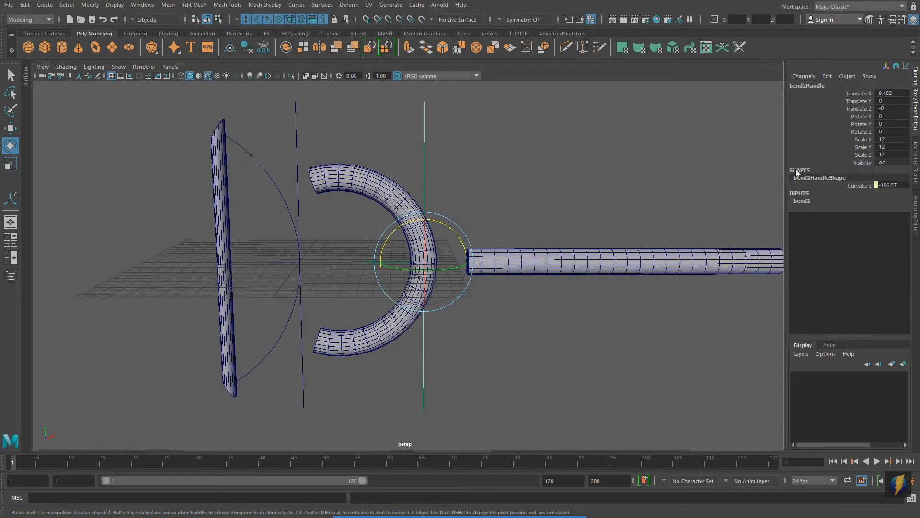
click(806, 203)
alt+middle_drag(548, 247, 564, 245)
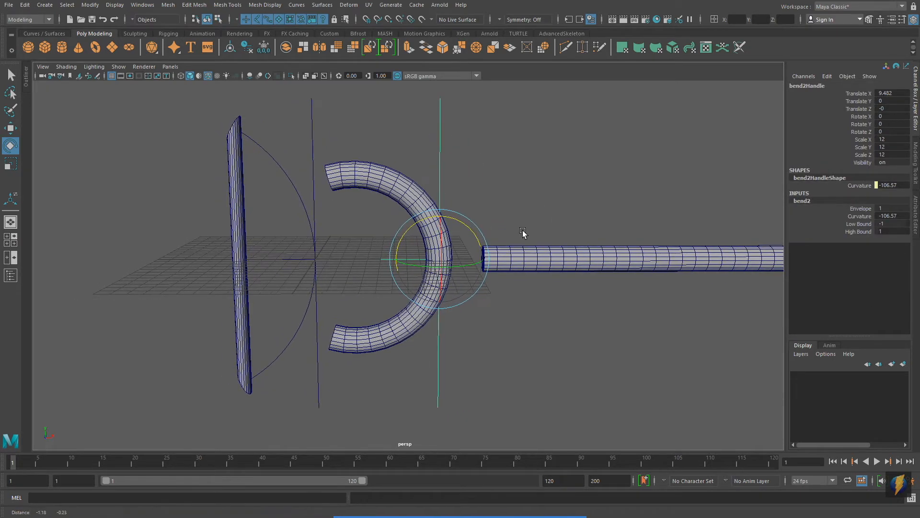
click(859, 216)
mouse_move(577, 197)
middle_down()
mouse_move(593, 197)
mouse_move(566, 200)
middle_up()
middle_drag(554, 201, 543, 202)
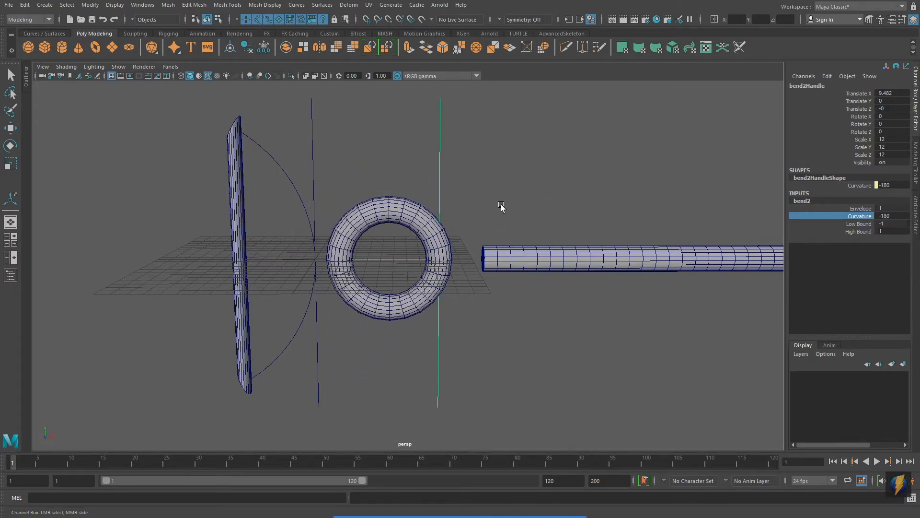
alt+middle_drag(541, 239, 558, 201)
click(495, 497)
mouse_move(680, 367)
mouse_down()
mouse_move(754, 303)
mouse_move(782, 237)
mouse_move(841, 236)
mouse_up()
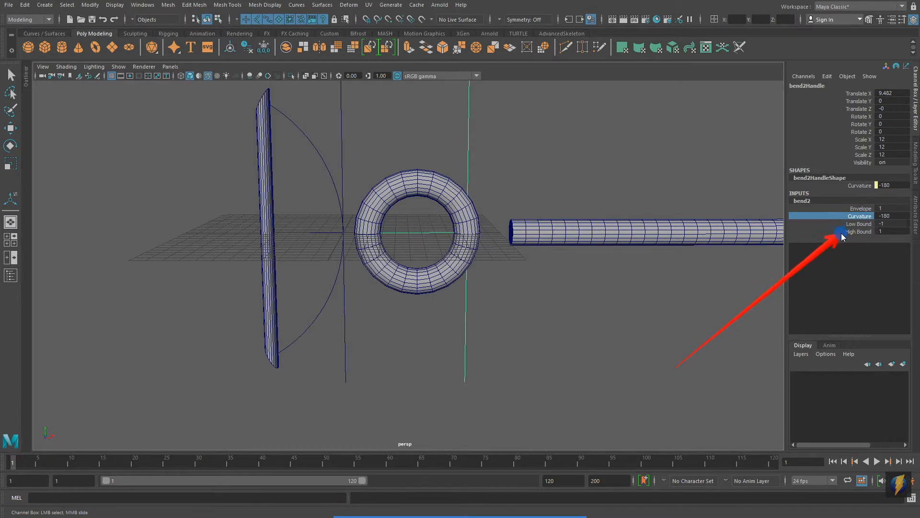
- Set the second bend deformer's Low Bound to about -1.61 and its High Bound to about 1.5
alt+right_drag(298, 321, 372, 310)
alt+middle_drag(372, 310, 335, 350)
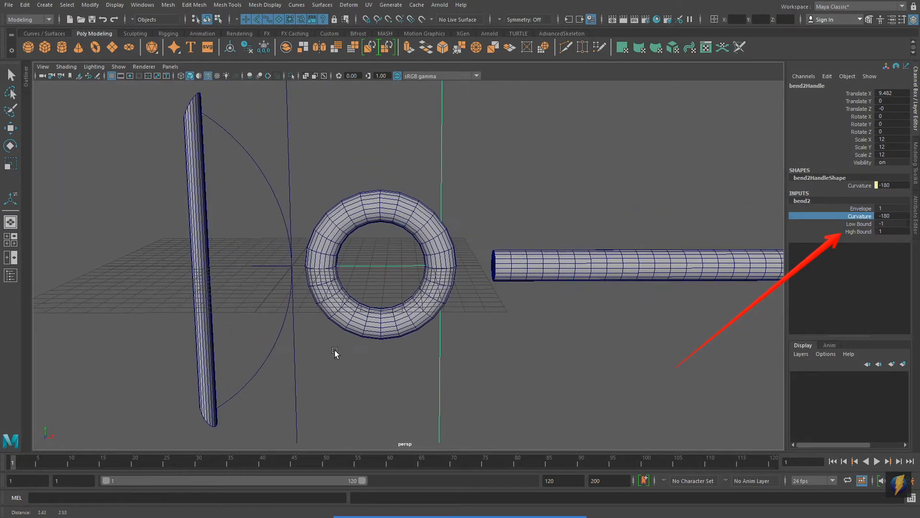
click(861, 229)
alt+middle_drag(558, 243, 570, 227)
mouse_move(634, 189)
middle_down()
mouse_move(683, 196)
mouse_move(634, 213)
mouse_move(699, 214)
mouse_move(612, 223)
middle_up()
click(858, 231)
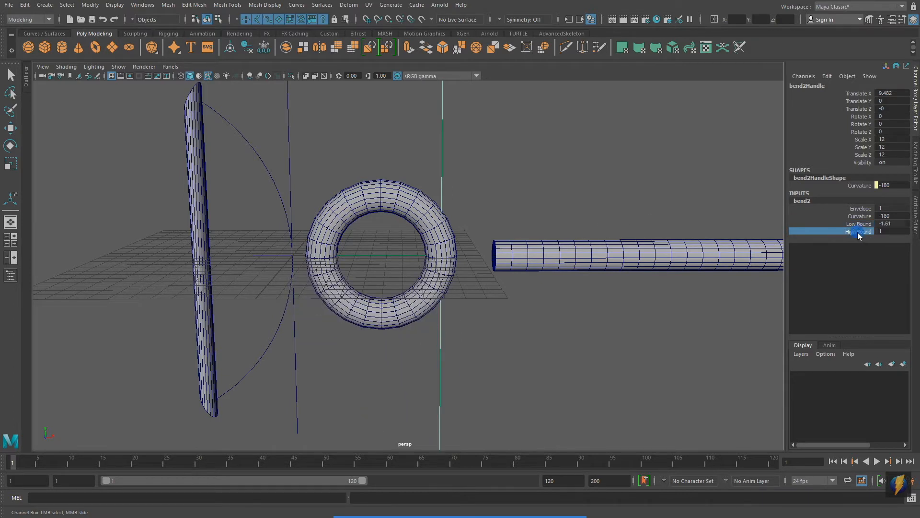
mouse_move(536, 222)
middle_down()
mouse_move(439, 233)
mouse_move(533, 238)
middle_up()
- Open the ring into an arc by adjusting the second bend deformer's Curvature to about -92.91
click(858, 216)
middle_drag(609, 233, 723, 242)
middle_drag(387, 214, 660, 238)
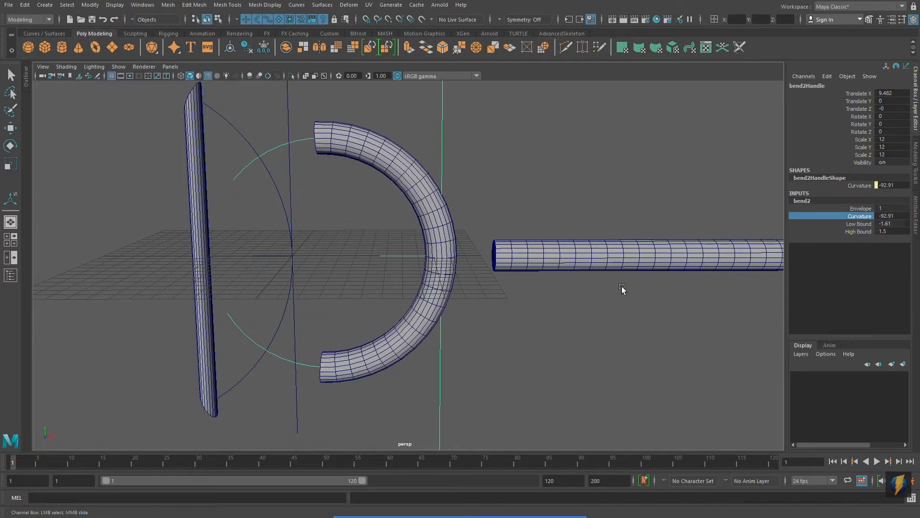
- Try moving the second cylinder away from its bend handle to about Translate X 6.73, and undo the move
scroll(504, 290, down, 4)
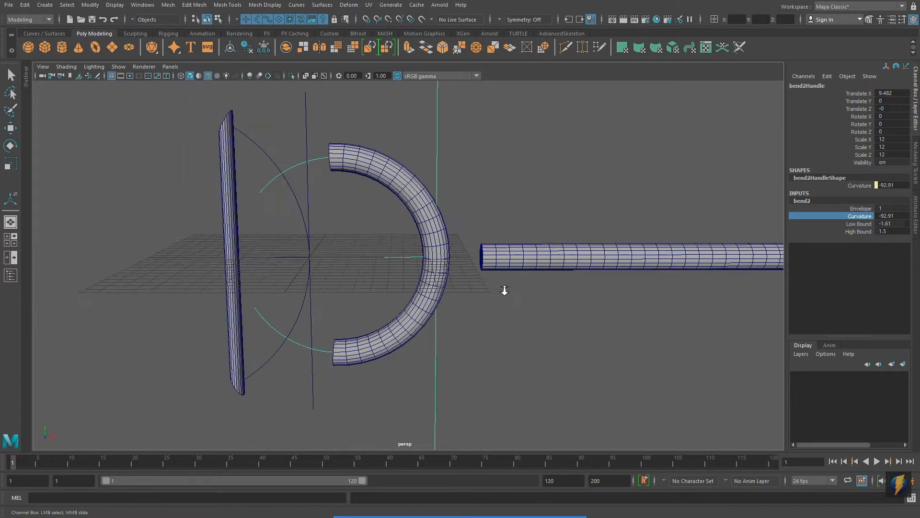
scroll(397, 310, down, 3)
alt+middle_drag(438, 298, 411, 256)
scroll(431, 282, up, 3)
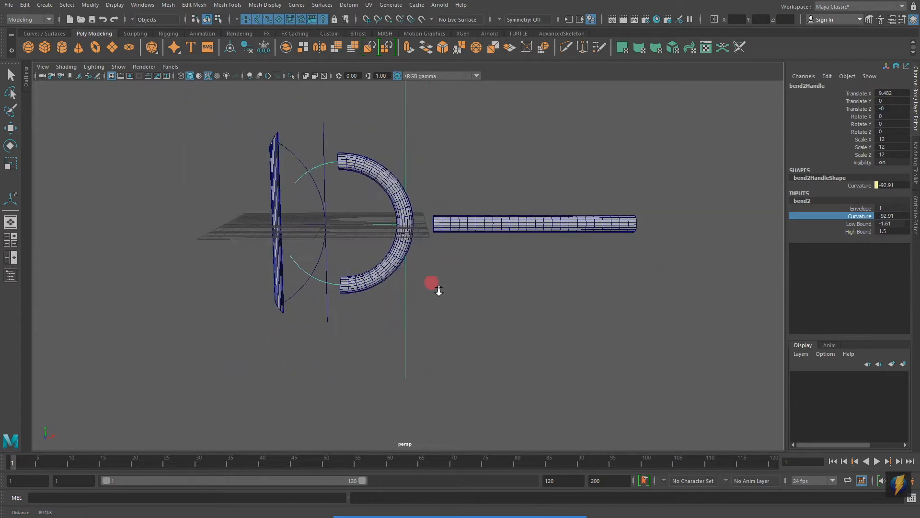
click(355, 154)
key(e)
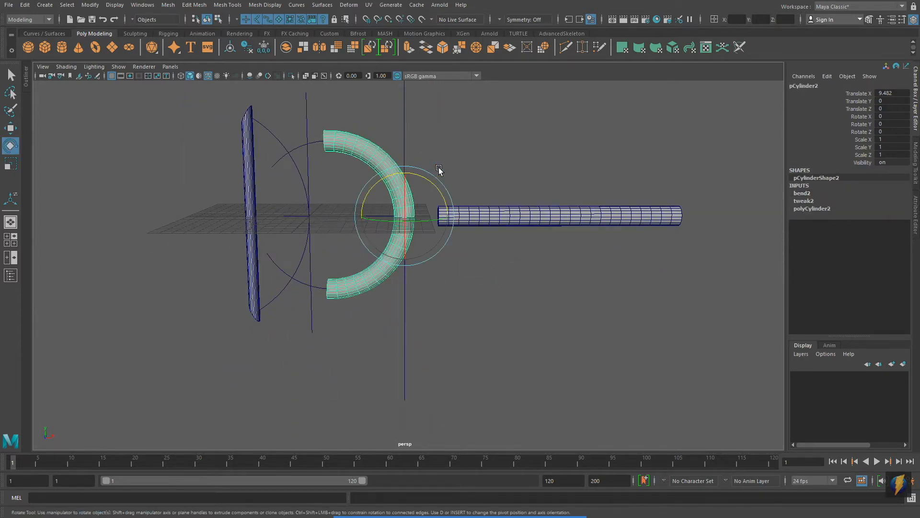
click(10, 128)
alt+middle_drag(451, 216, 450, 249)
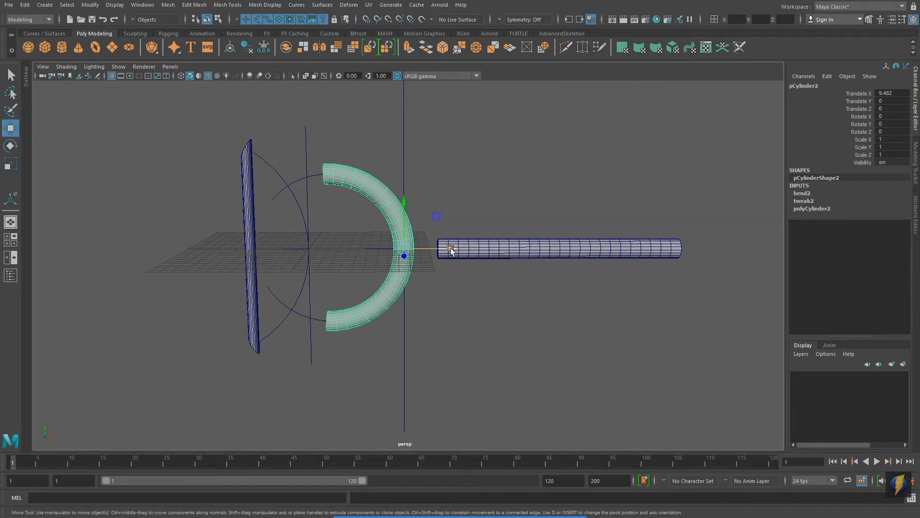
scroll(485, 259, down, 4)
mouse_move(443, 254)
mouse_down()
mouse_move(688, 254)
mouse_move(406, 256)
mouse_move(623, 263)
mouse_move(429, 264)
mouse_up()
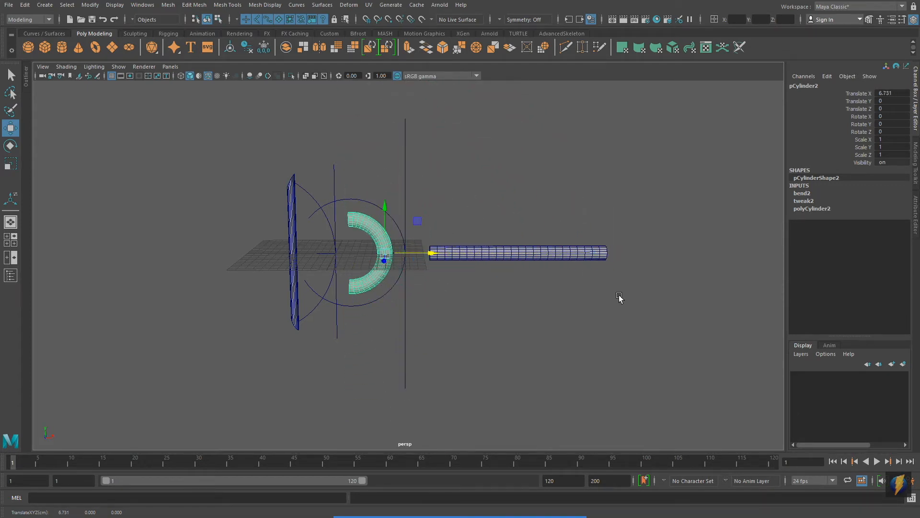
key(ctrl+z)
- Try moving the second bend handle to about Translate X 6.62 while its cylinder stays in place, and undo the move
alt+right_drag(310, 302, 446, 300)
drag(380, 112, 447, 151)
scroll(514, 182, down, 3)
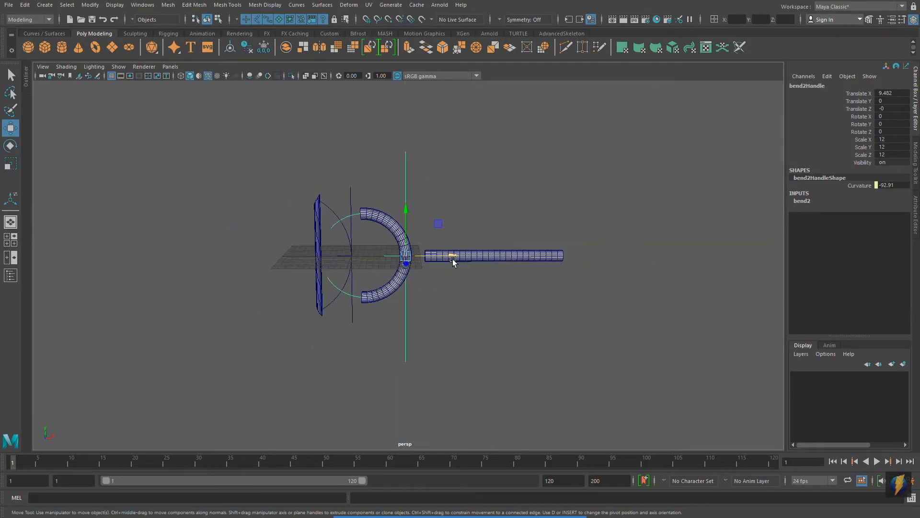
drag(449, 257, 433, 277)
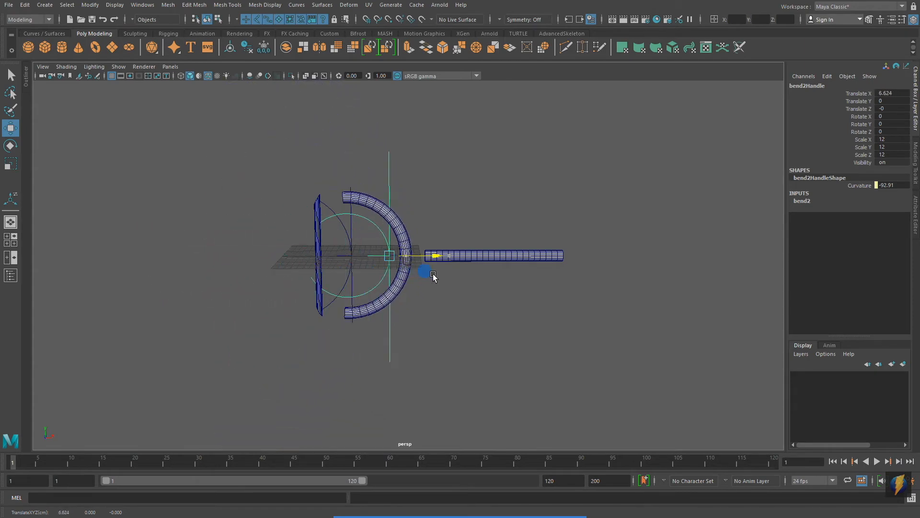
key(ctrl+z)
- Try rotating the second bend handle with the Rotate tool, and undo the rotation
alt+right_drag(310, 327, 483, 299)
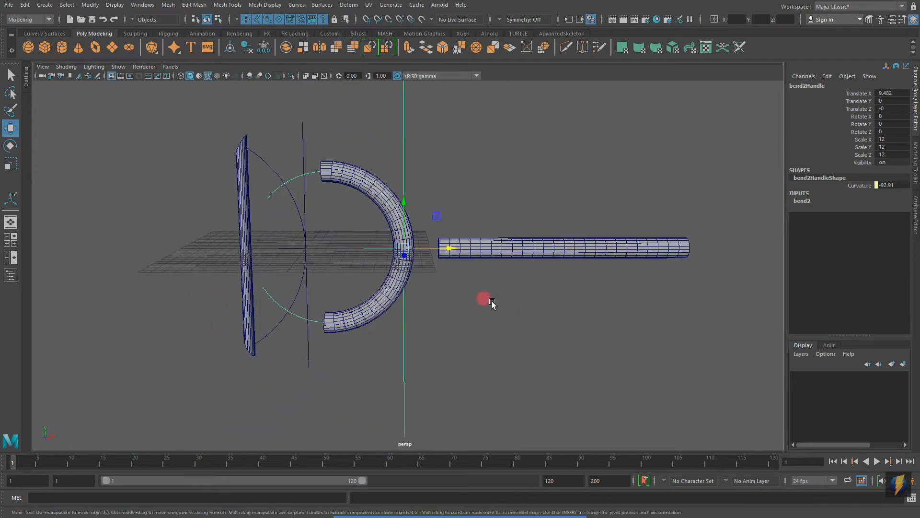
alt+middle_drag(484, 299, 525, 300)
key(e)
mouse_move(467, 215)
mouse_down()
mouse_move(398, 218)
mouse_move(434, 217)
mouse_move(467, 240)
mouse_move(469, 259)
mouse_move(437, 255)
mouse_move(487, 257)
mouse_move(493, 253)
mouse_move(393, 263)
mouse_up()
key(ctrl+z)
key(ctrl+z)
- Apply a nonlinear Bend deformer to the horizontal cylinder
alt+right_drag(631, 293, 556, 260)
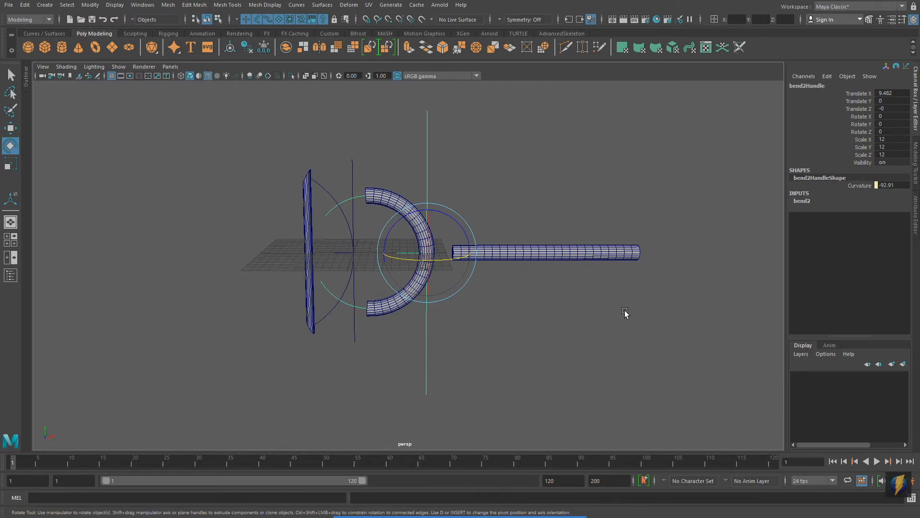
alt+middle_drag(625, 310, 525, 310)
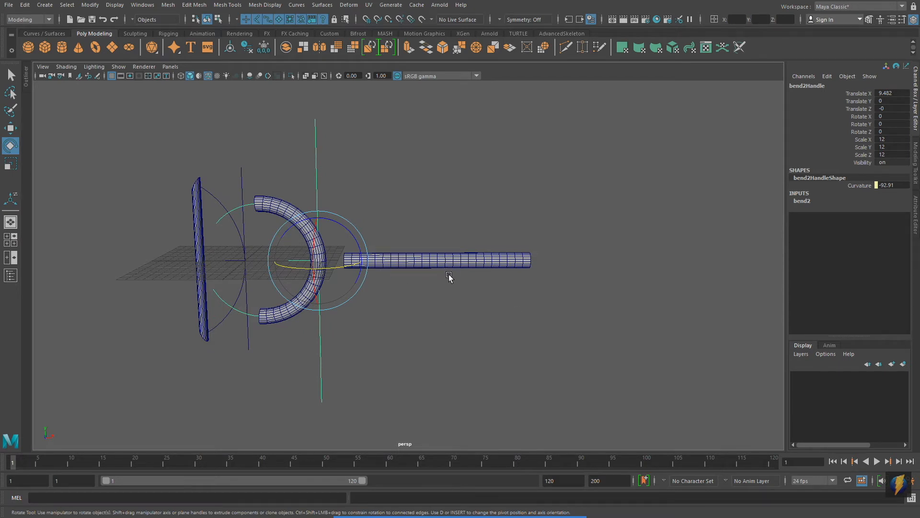
alt+middle_drag(497, 346, 539, 354)
drag(459, 208, 567, 383)
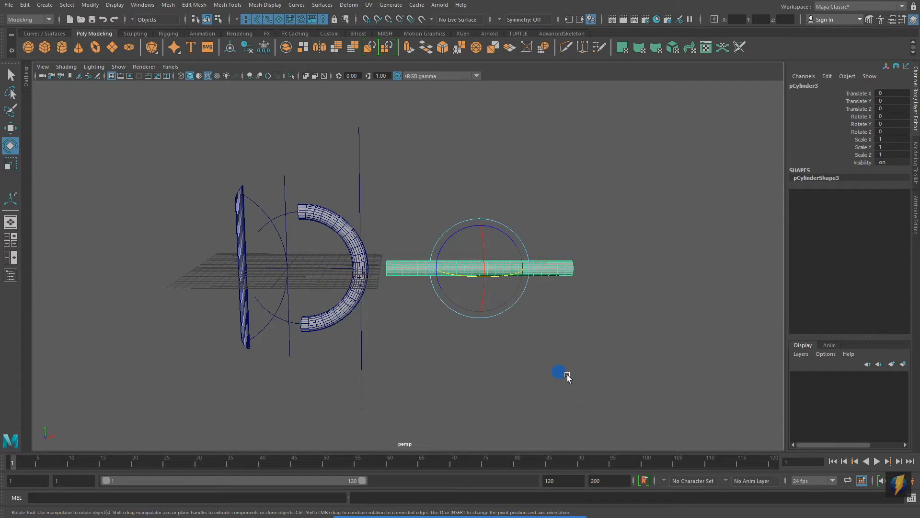
click(348, 6)
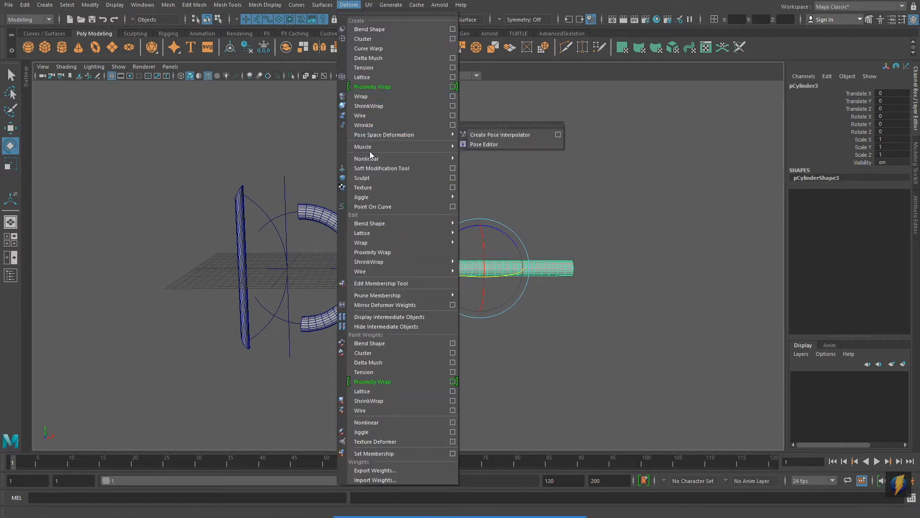
mouse_move(370, 158)
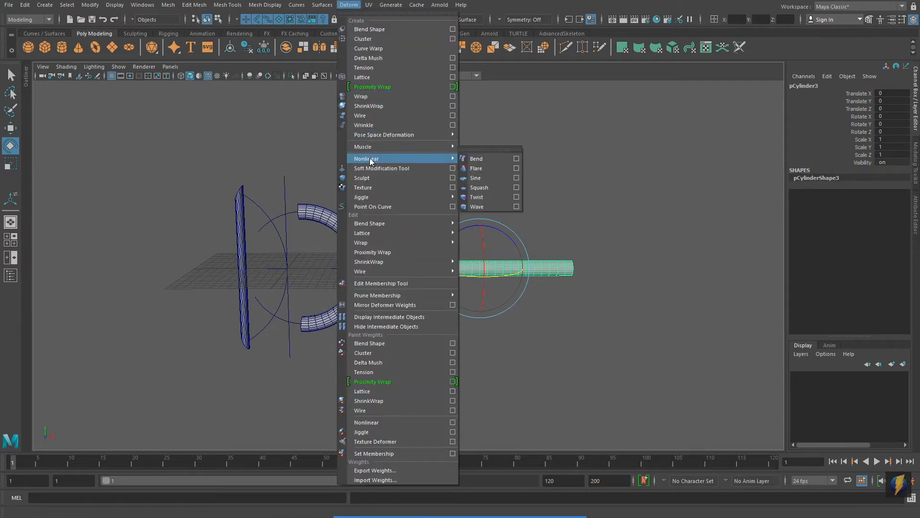
click(476, 159)
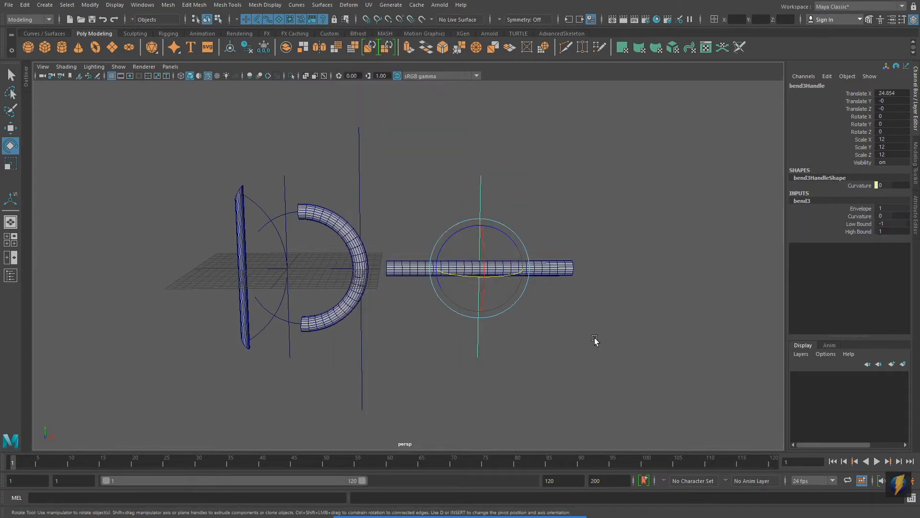
- Adjust the horizontal cylinder's bend deformer Curvature to about 82.5
alt+middle_drag(595, 340, 607, 325)
scroll(514, 318, up, 2)
click(859, 216)
alt+middle_drag(580, 261, 540, 261)
alt+right_drag(358, 292, 438, 291)
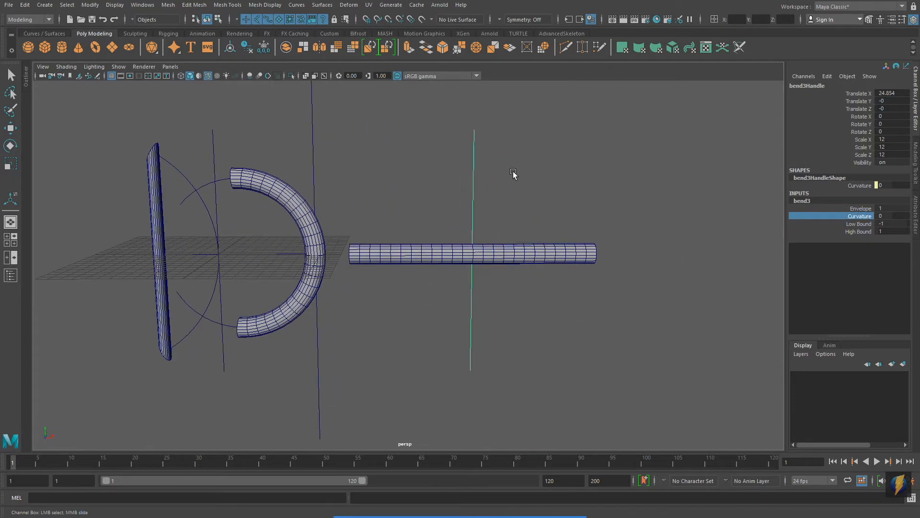
middle_drag(533, 170, 561, 203)
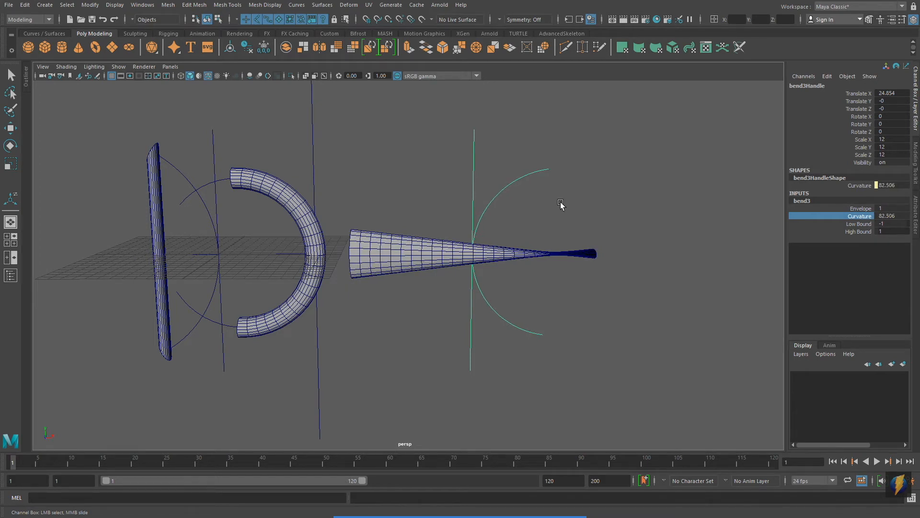
- Rotate the third bend handle to align with the horizontal cylinder, setting its Rotate Z to exactly -90
click(11, 146)
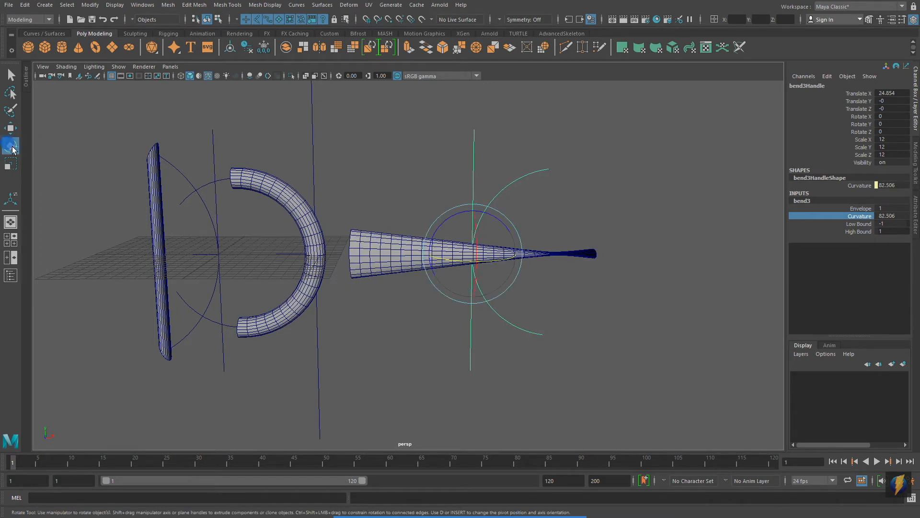
scroll(473, 150, up, 2)
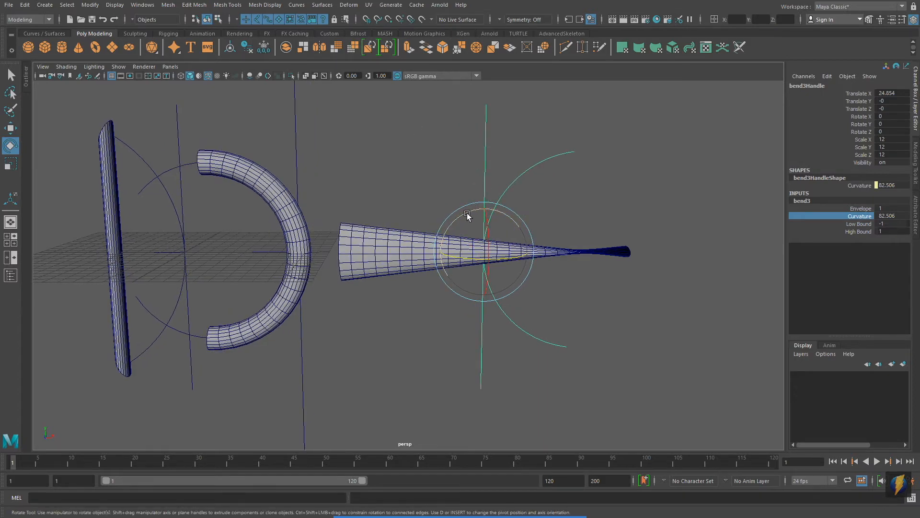
drag(467, 212, 511, 245)
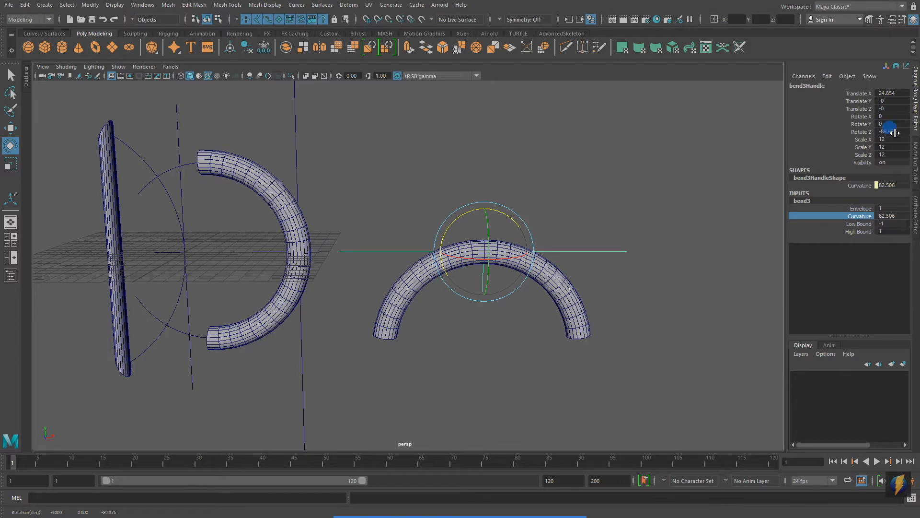
double_click(894, 132)
text(-90)
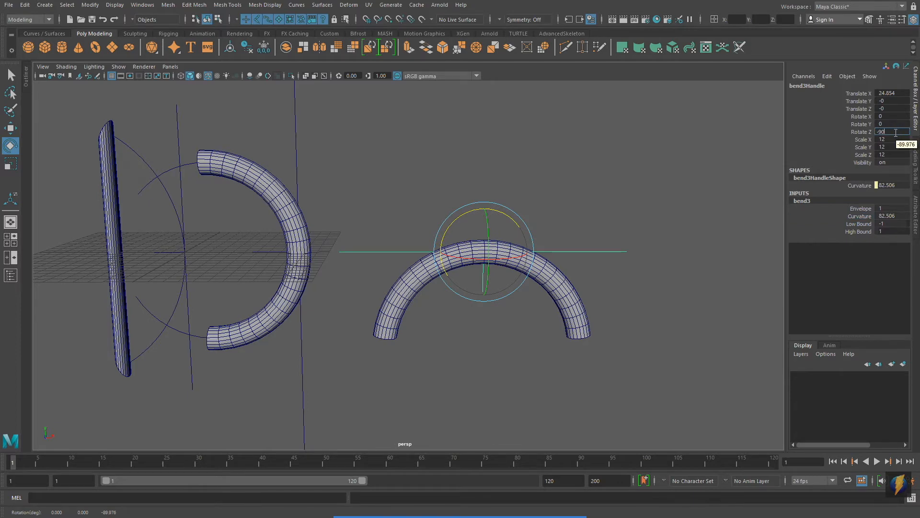
key(Return)
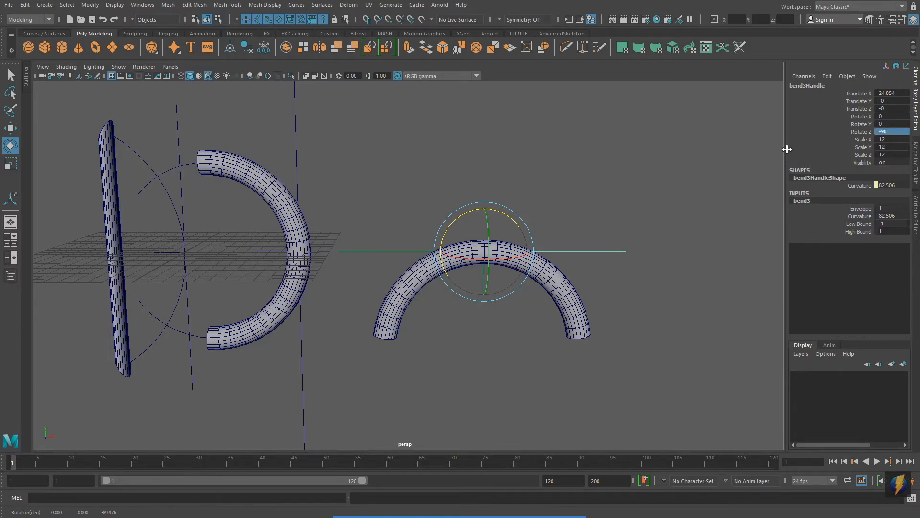
- Try moving the third cylinder in the XY plane without its bend handle, and undo the move
alt+middle_drag(547, 250, 625, 221)
alt+right_drag(680, 254, 589, 246)
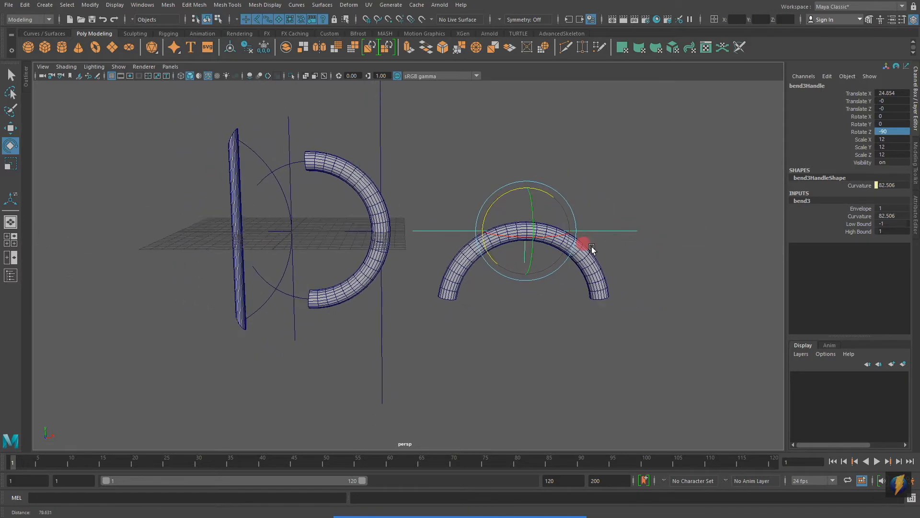
alt+middle_drag(528, 257, 541, 278)
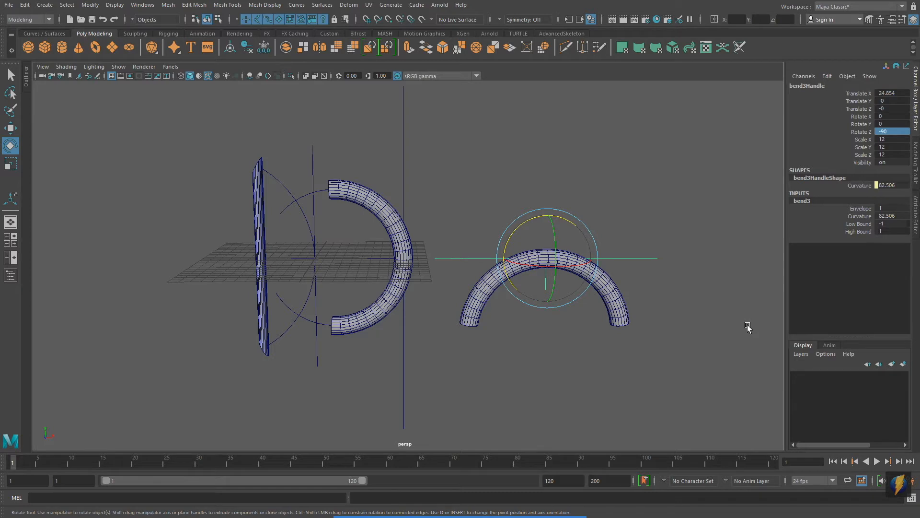
scroll(560, 344, down, 2)
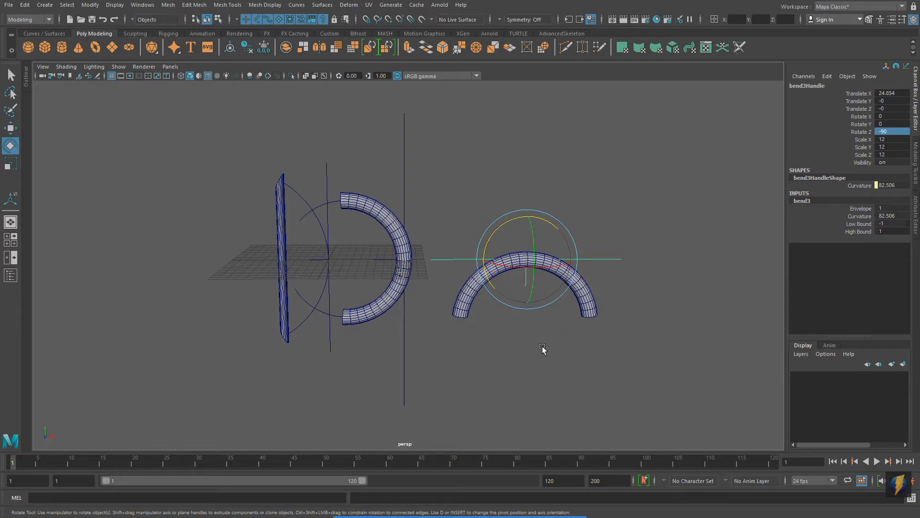
click(482, 145)
click(473, 289)
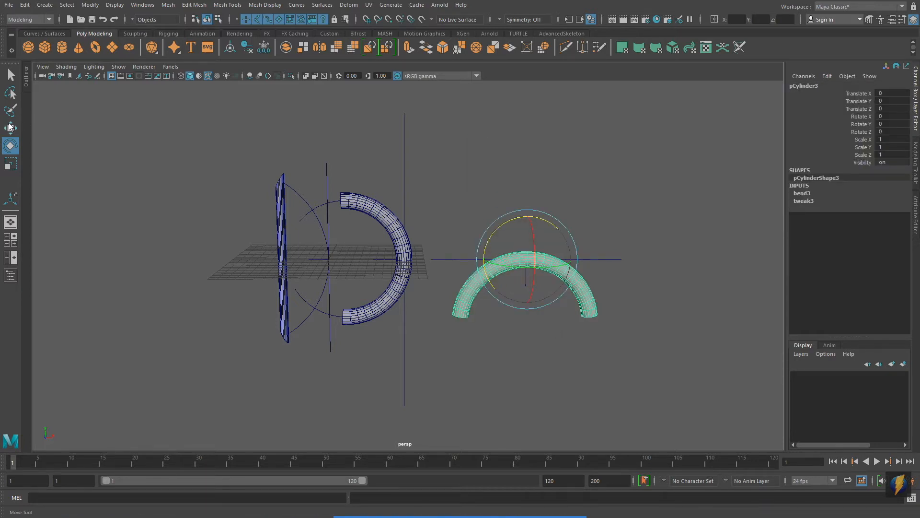
key(w)
drag(558, 226, 626, 113)
key(ctrl+z)
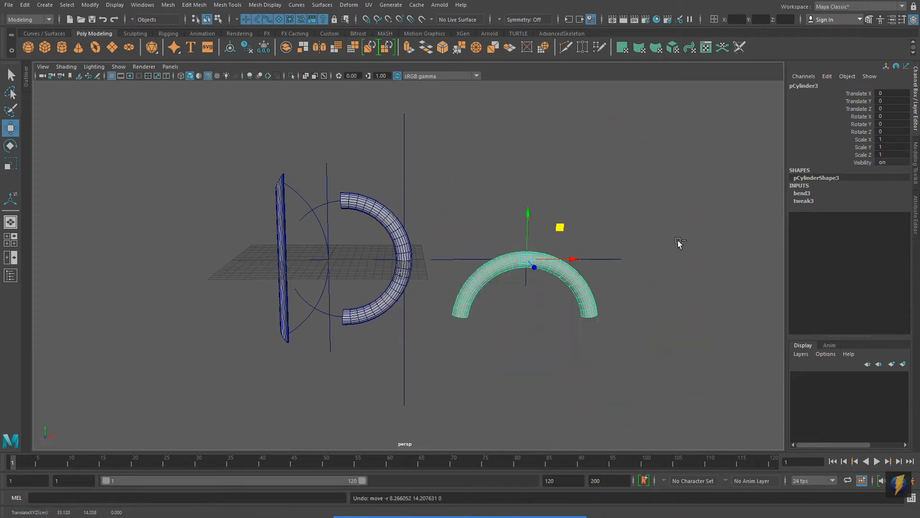
- Try moving the third bend handle in the XY plane without its cylinder, and undo the move
click(620, 257)
drag(560, 228, 572, 141)
key(ctrl+z)
- Delete the third cylinder's construction history to bake in the bend and remove its deformer
alt+middle_drag(623, 309, 567, 290)
alt+right_drag(567, 289, 554, 316)
alt+middle_drag(559, 311, 610, 320)
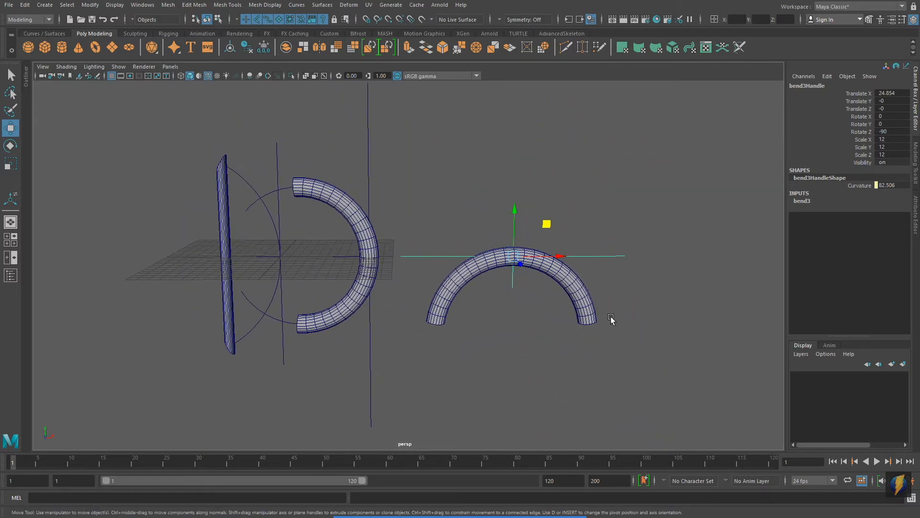
click(577, 291)
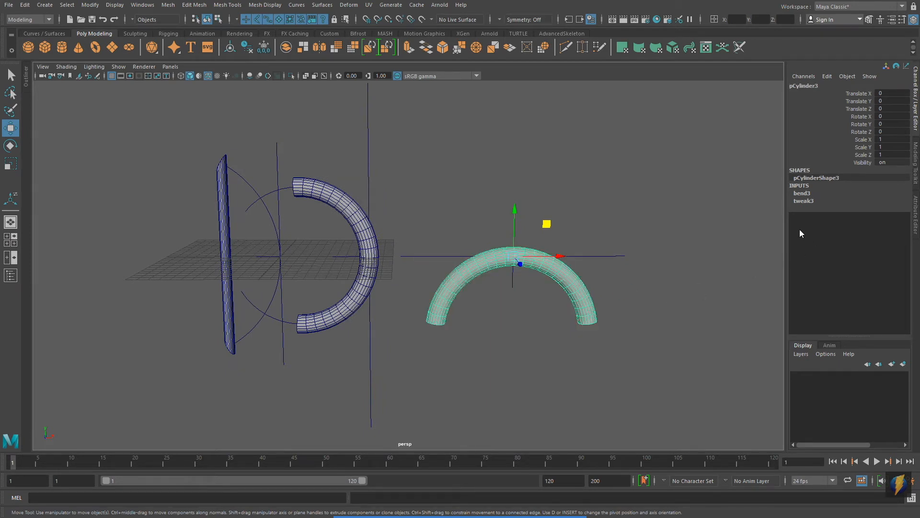
mouse_move(460, 515)
click(497, 499)
mouse_move(630, 313)
mouse_down()
mouse_move(786, 189)
mouse_move(774, 226)
mouse_move(790, 197)
mouse_up()
click(24, 5)
mouse_move(47, 118)
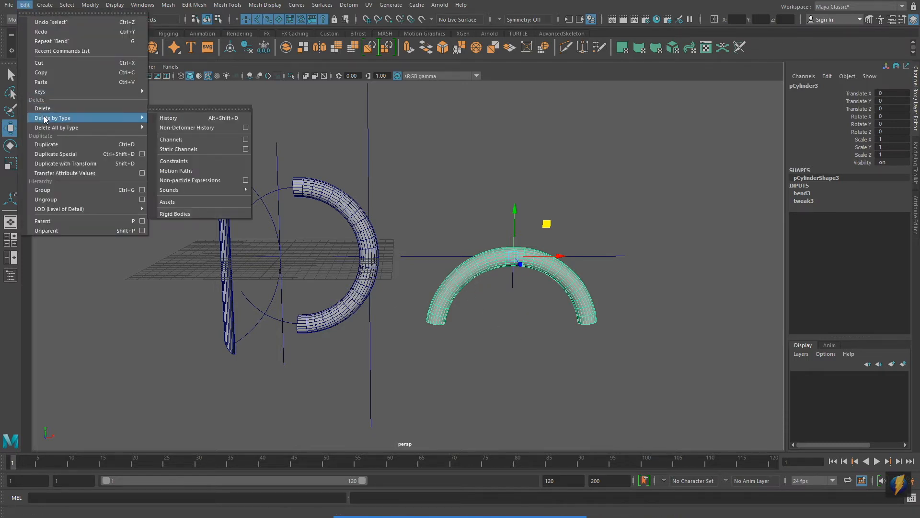
click(170, 118)
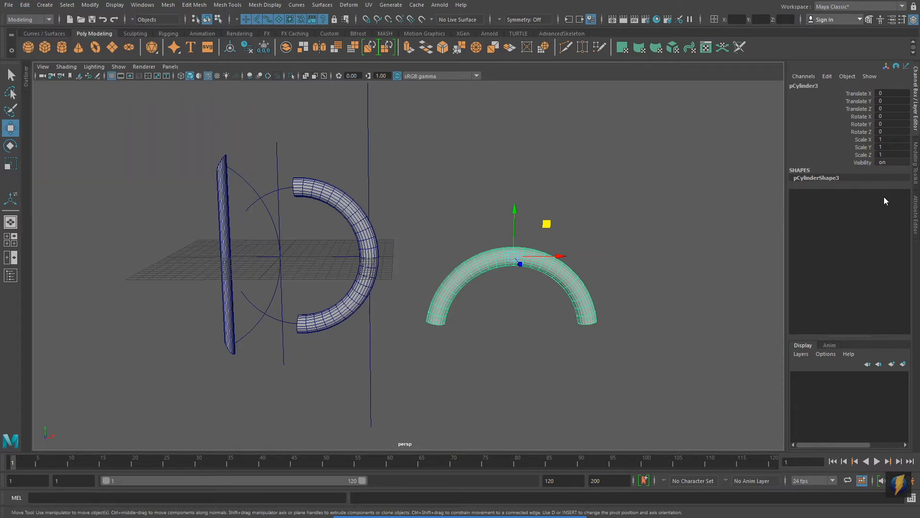
- Test moving the baked third cylinder freely in the XY plane, and undo the move
click(532, 263)
drag(546, 222, 634, 257)
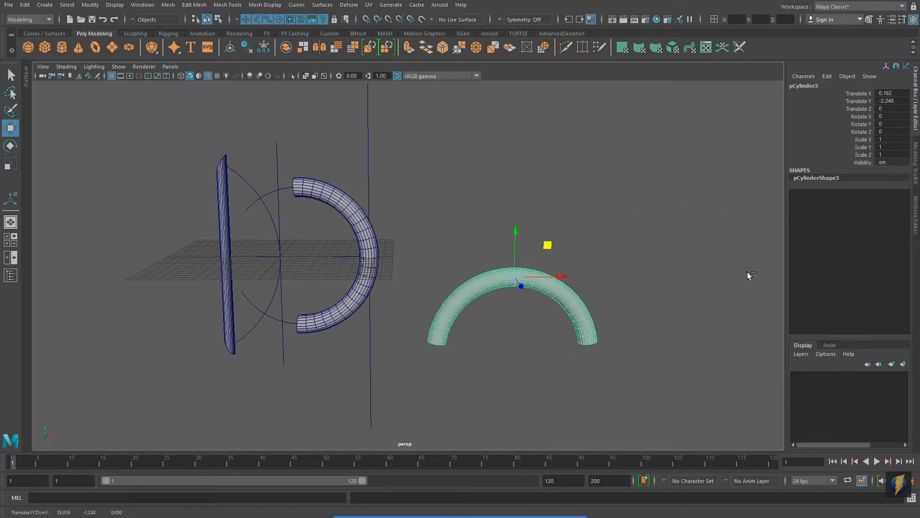
key(ctrl+z)
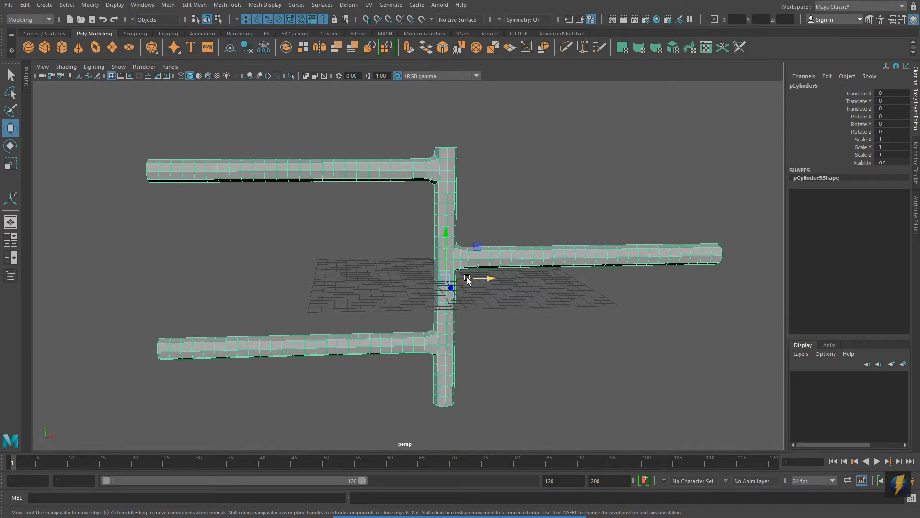
- Add a nonlinear Bend deformer to only the vertices of the branched mesh's upper-left arm
alt+middle_drag(379, 246, 402, 248)
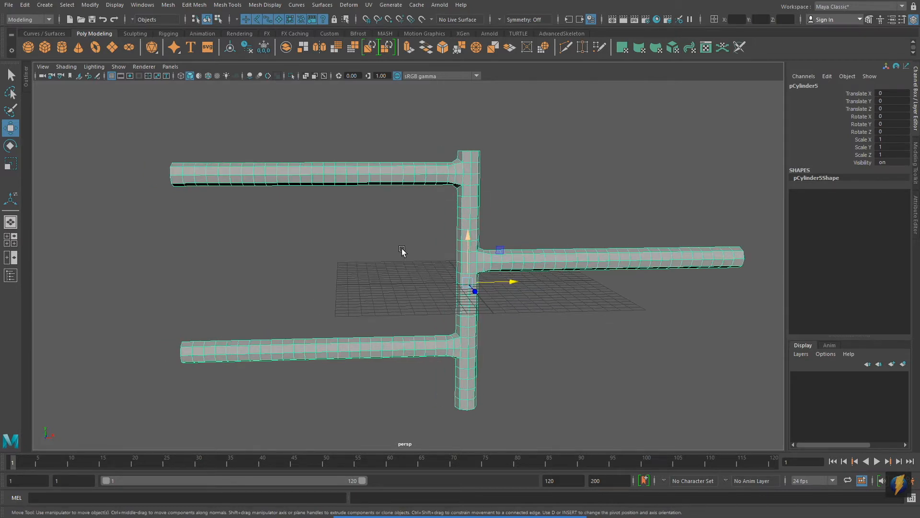
alt+drag(401, 249, 422, 226)
right_click(415, 180)
right_drag(415, 181, 370, 181)
drag(160, 112, 428, 257)
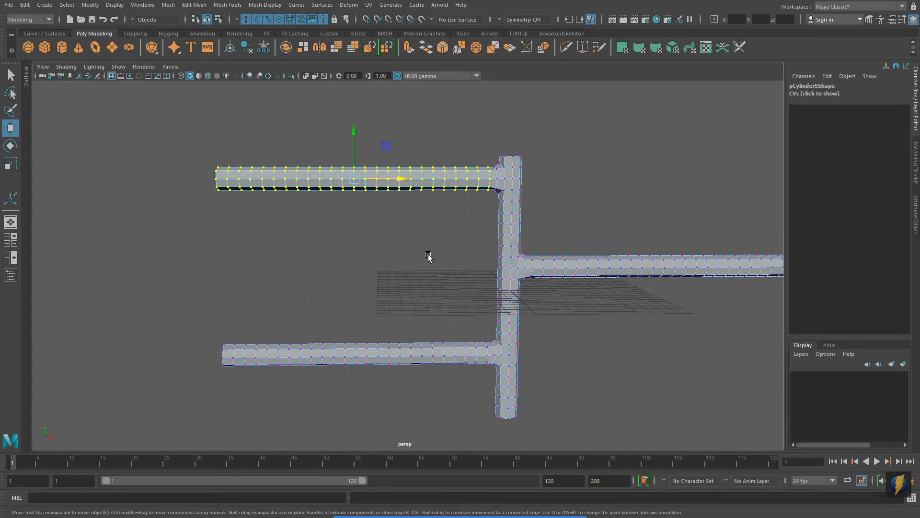
alt+right_drag(428, 254, 461, 257)
alt+right_drag(581, 264, 564, 255)
alt+middle_drag(564, 256, 536, 250)
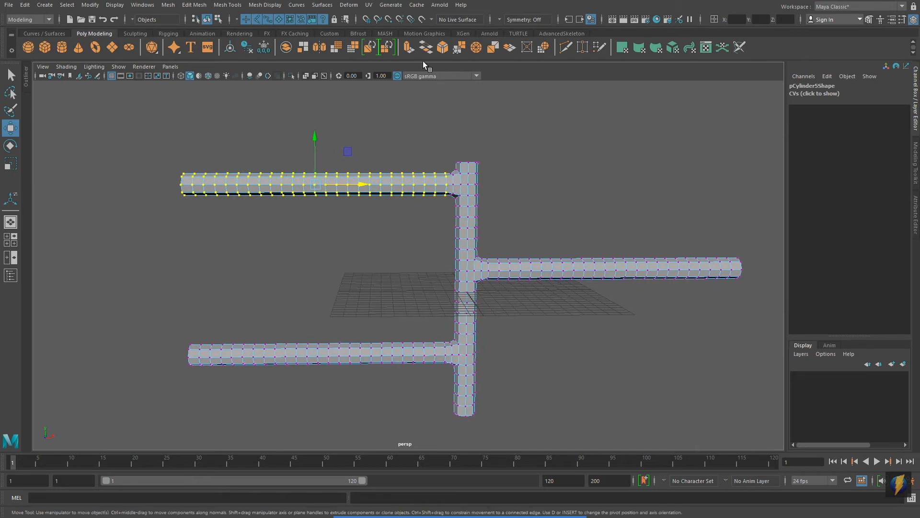
click(349, 4)
mouse_move(366, 159)
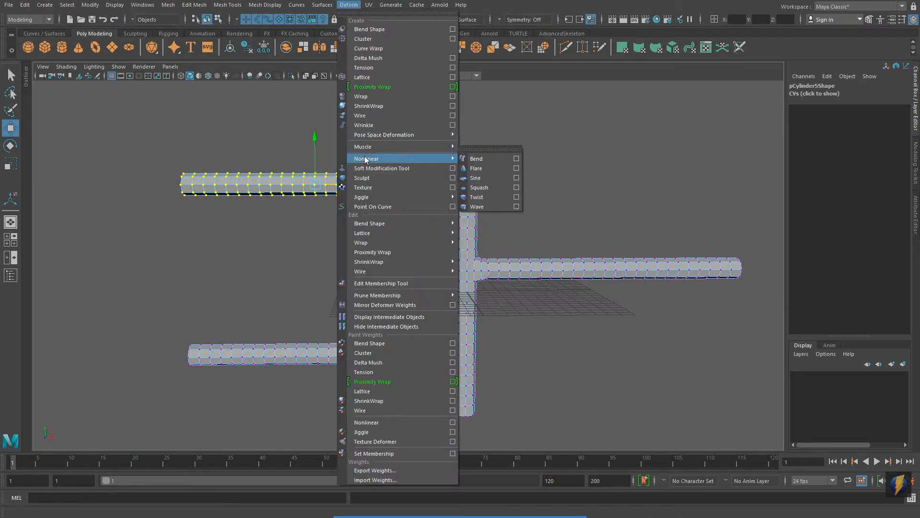
click(493, 158)
alt+middle_drag(499, 160, 540, 218)
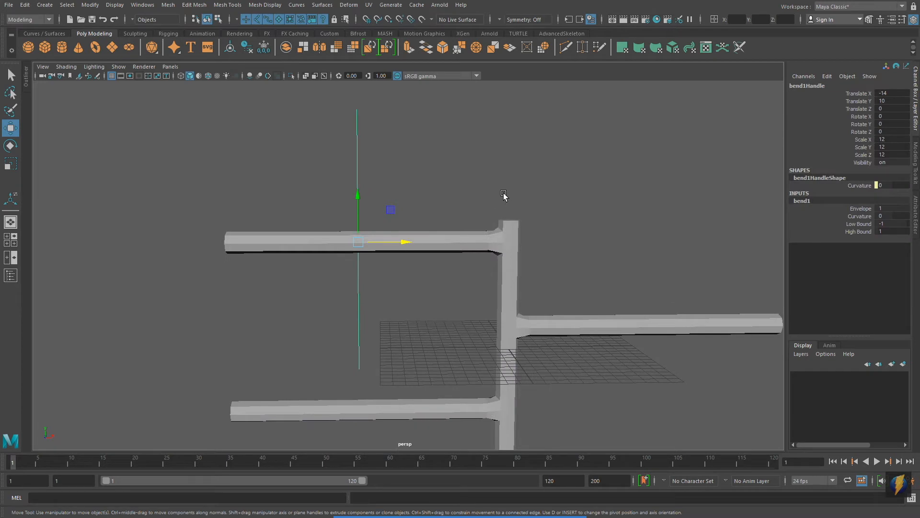
- Rotate the arm's bend handle to 90 degrees in Z so it lies along the arm
key(e)
drag(382, 206, 411, 262)
click(895, 131)
text(90)
key(Return)
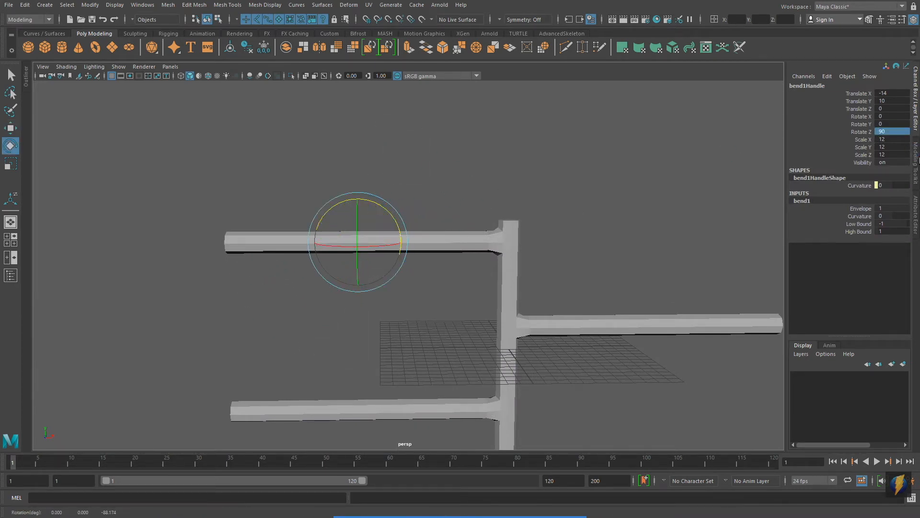
- Set the arm bend's Curvature to about 118 and its Low Bound to 0
click(866, 217)
middle_drag(446, 199, 495, 208)
click(863, 224)
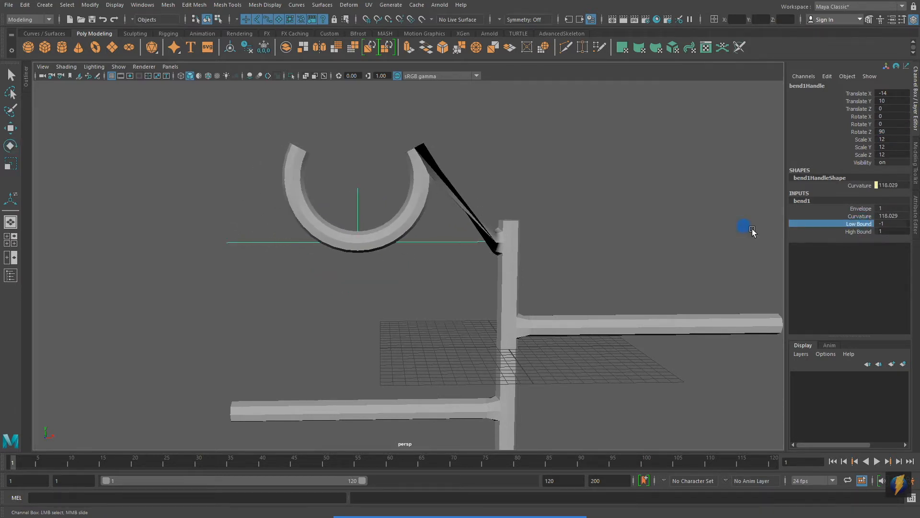
middle_drag(677, 228, 686, 234)
- Move the arm's bend handle along X toward the trunk, to a Translate X of about -3.87
click(11, 128)
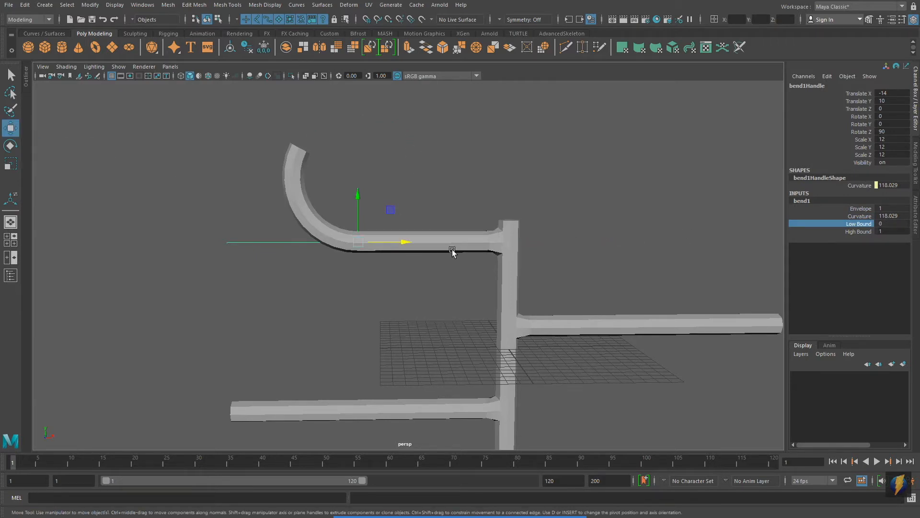
scroll(403, 242, down, 4)
drag(401, 243, 479, 244)
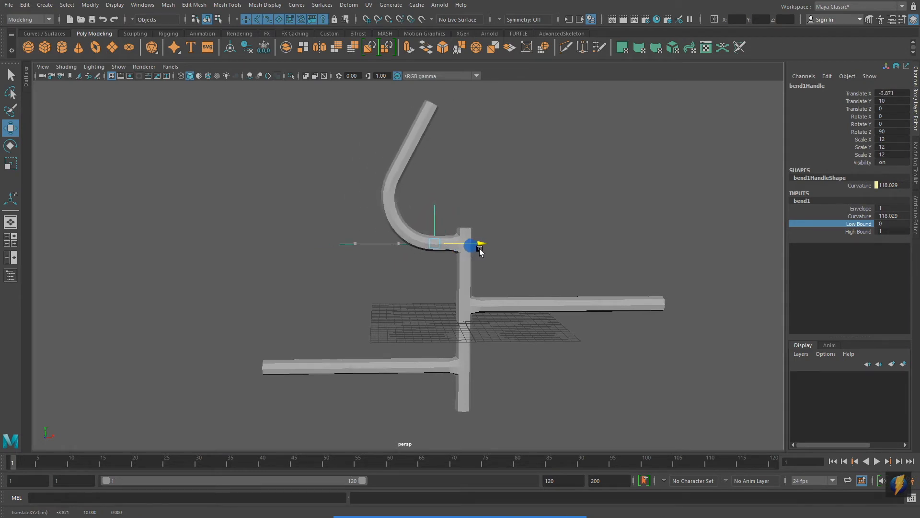
alt+right_drag(573, 259, 593, 261)
alt+middle_drag(588, 261, 555, 259)
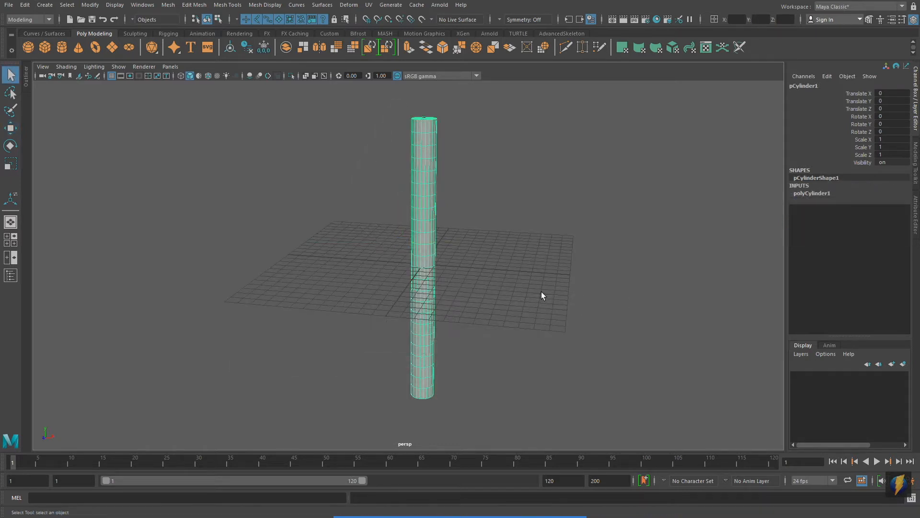
- Add a nonlinear Flare deformer to the upright cylinder
alt+drag(585, 267, 430, 195)
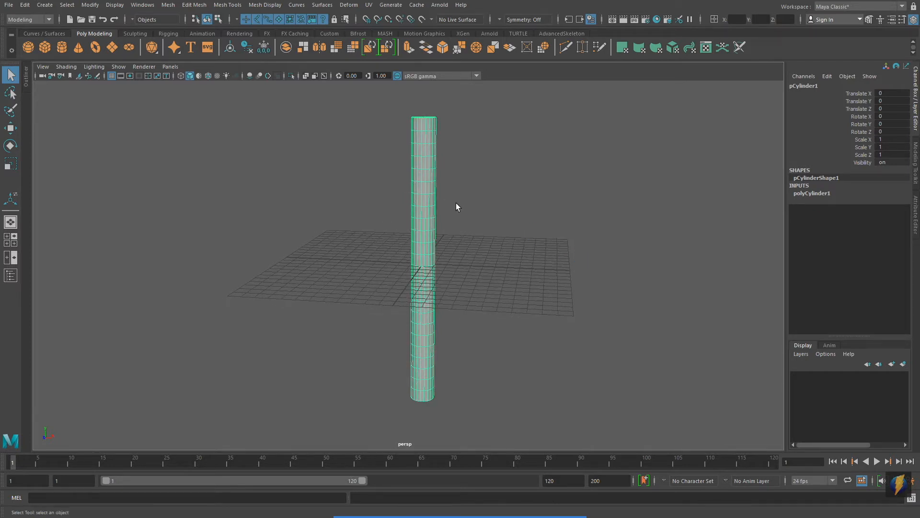
alt+middle_drag(494, 211, 485, 211)
alt+right_drag(348, 259, 435, 254)
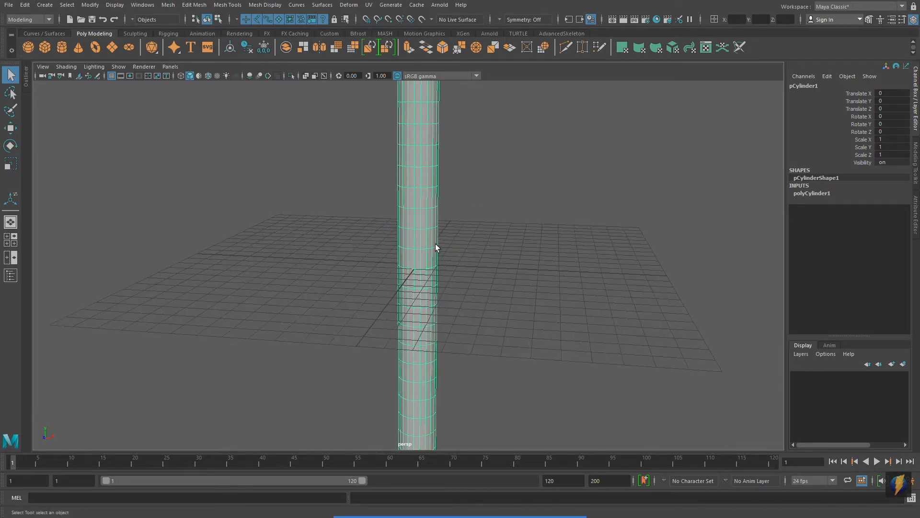
mouse_move(387, 231)
alt+right_down()
mouse_move(550, 239)
mouse_move(449, 225)
alt+right_up()
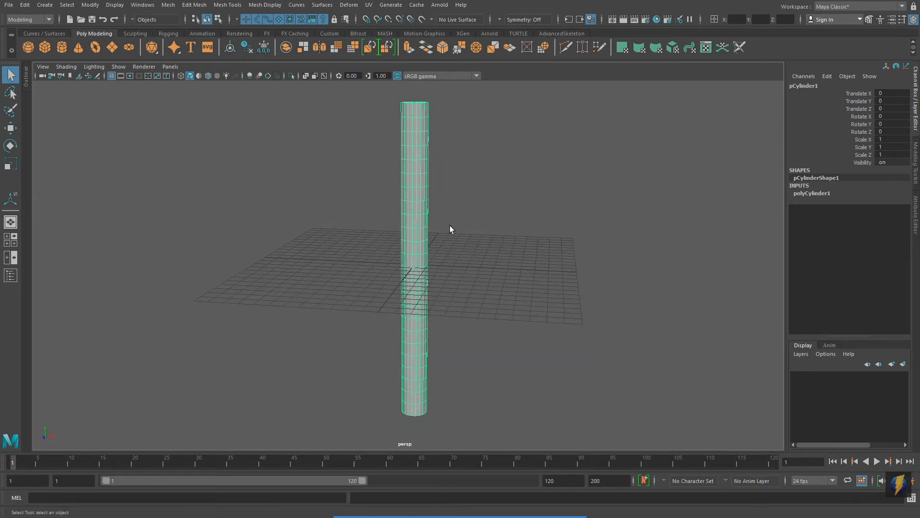
alt+middle_drag(398, 205, 358, 211)
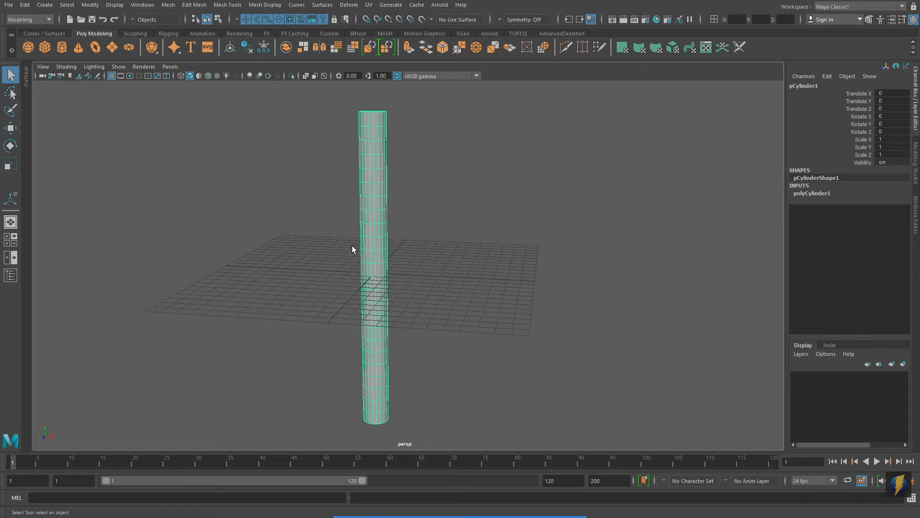
click(348, 4)
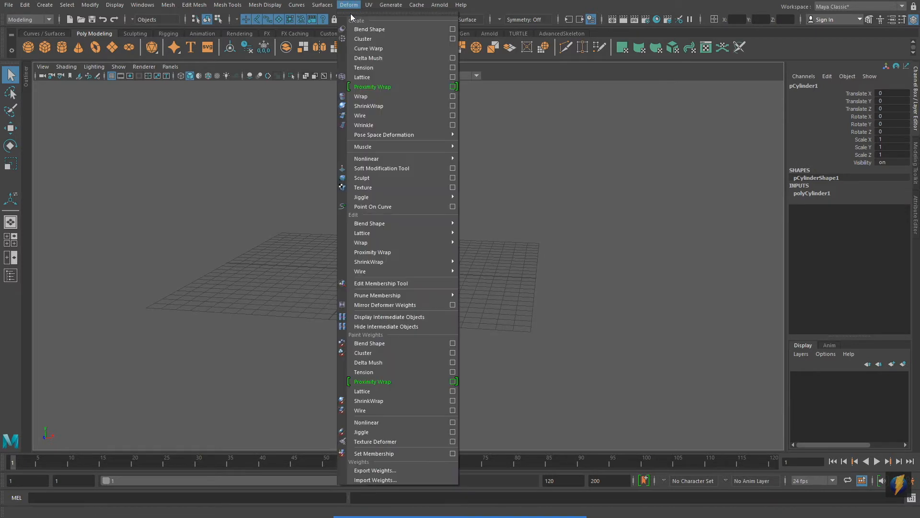
mouse_move(368, 159)
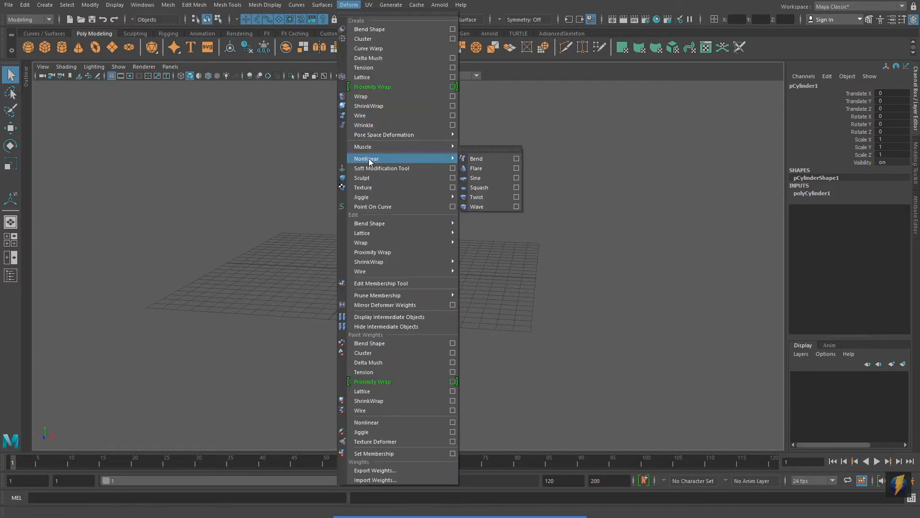
click(485, 168)
alt+drag(606, 211, 549, 229)
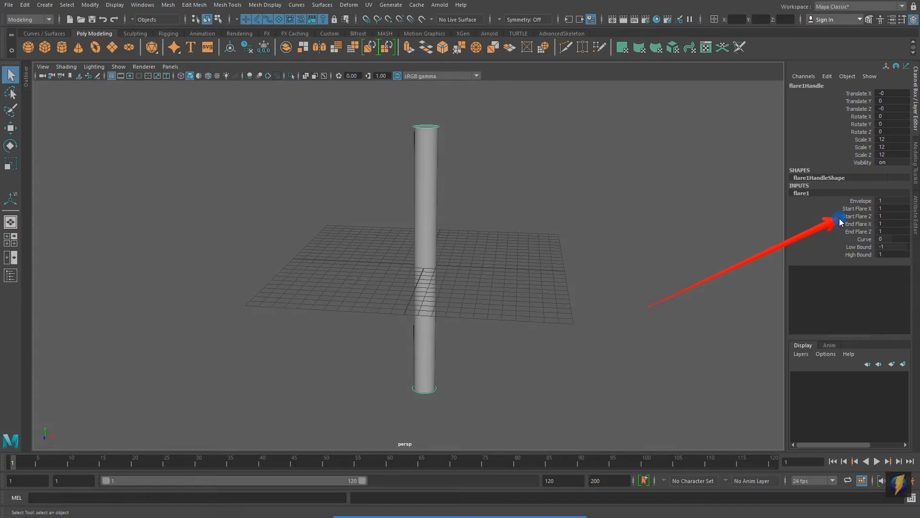
- Set the flare's Start Flare X to 3.3 and Start Flare Z to 3.2 to widen the cylinder's base
click(858, 208)
alt+drag(431, 246, 446, 247)
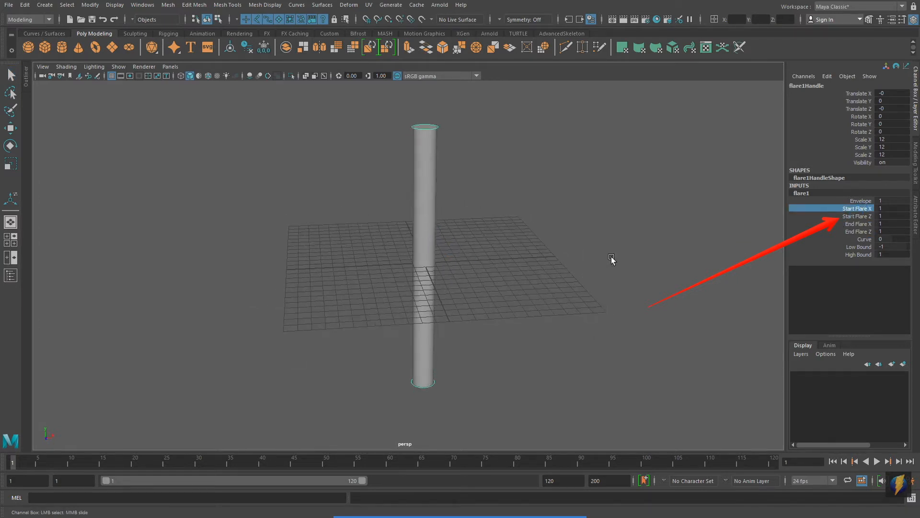
middle_drag(455, 275, 467, 275)
alt+drag(377, 300, 388, 283)
click(849, 216)
alt+drag(622, 251, 607, 229)
middle_drag(479, 260, 541, 279)
alt+drag(540, 279, 468, 257)
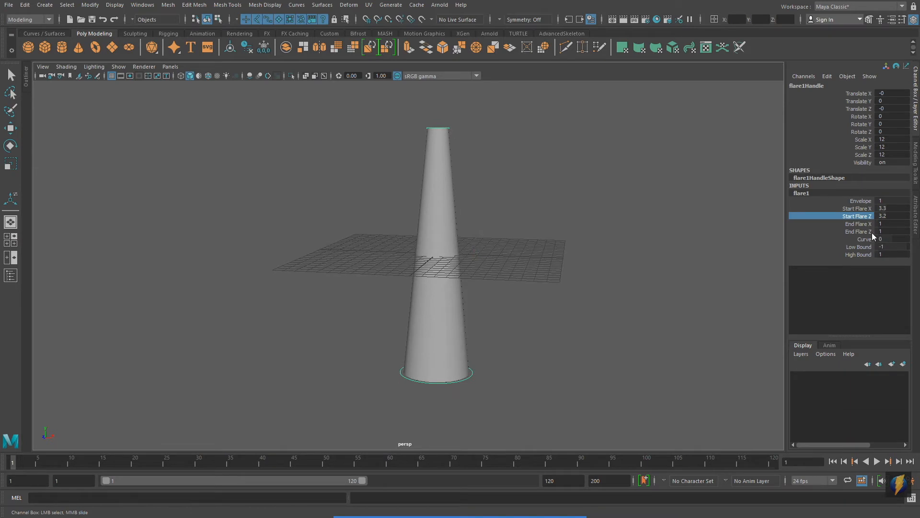
- Set the flare's End Flare X and End Flare Z together to 0.3 to narrow the cylinder's upper end
click(858, 224)
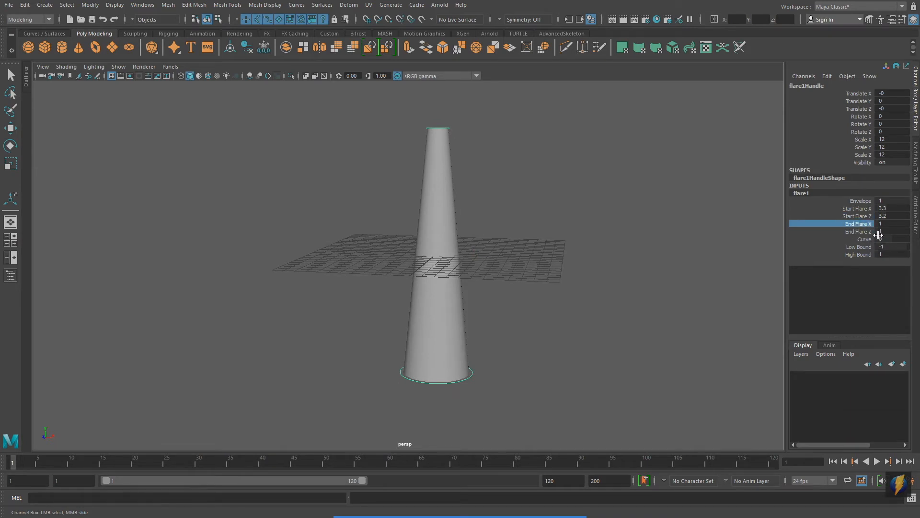
shift+click(858, 232)
mouse_move(529, 246)
alt+mouse_down()
mouse_move(546, 257)
mouse_move(521, 256)
alt+mouse_up()
middle_drag(521, 256, 513, 281)
alt+drag(484, 291, 475, 264)
- Set the flare's Curve to 2.7 to bulge the cylinder's sides outward
click(866, 240)
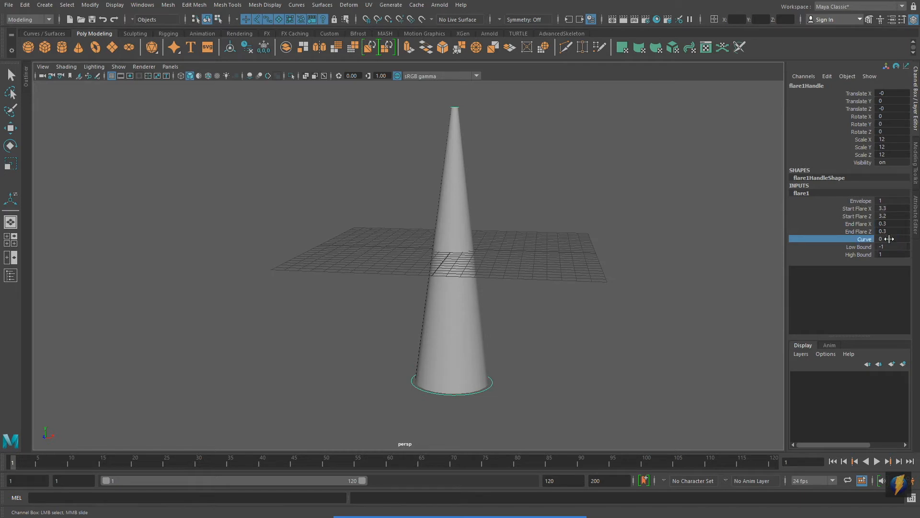
middle_drag(511, 252, 523, 258)
alt+drag(426, 275, 471, 267)
alt+middle_drag(553, 271, 531, 271)
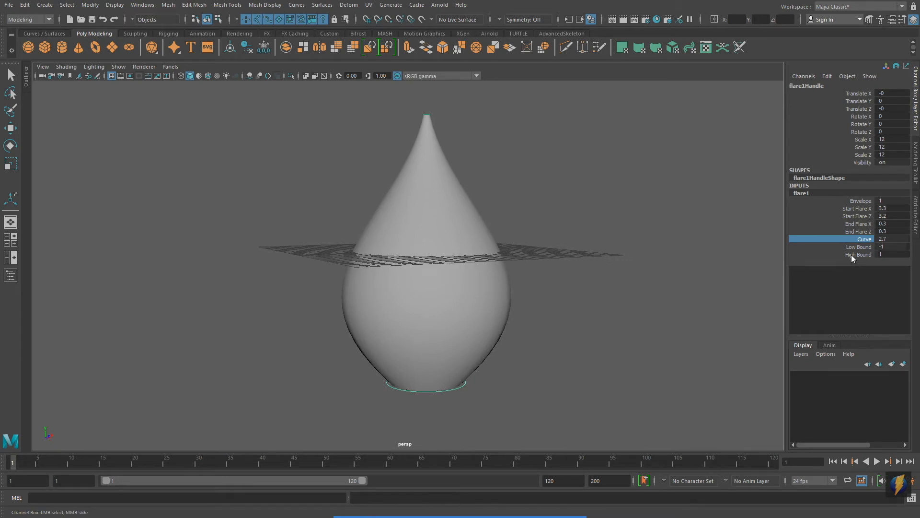
- Try changing the flare's Low Bound, and undo the change
click(861, 248)
middle_drag(561, 251, 513, 260)
key(ctrl+z)
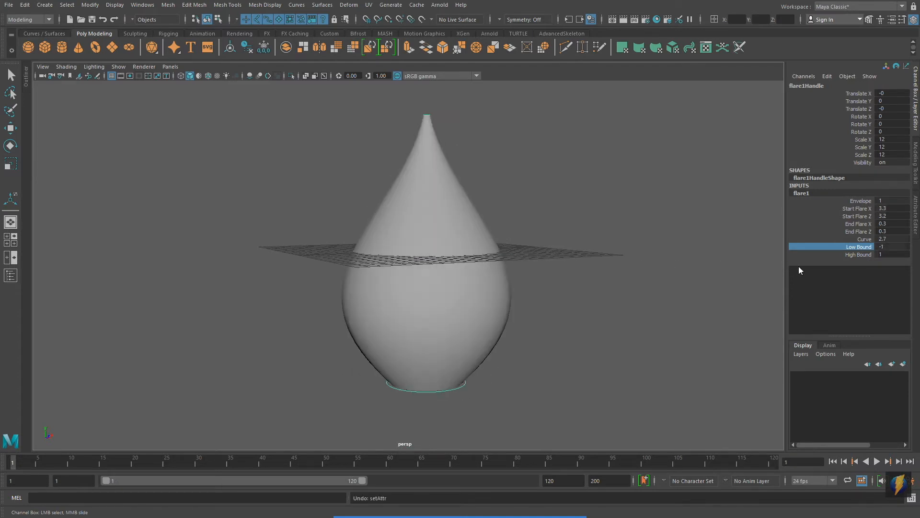
- Set the flare's High Bound to 0.3
click(858, 255)
mouse_move(377, 267)
middle_down()
mouse_move(411, 272)
mouse_move(368, 275)
mouse_move(375, 280)
middle_up()
alt+right_drag(464, 281, 402, 278)
alt+drag(402, 277, 387, 277)
- Try moving the flare handle along X without its cylinder, and undo the move
click(10, 127)
alt+middle_drag(517, 267, 517, 274)
alt+drag(517, 274, 539, 285)
key(ctrl+z)
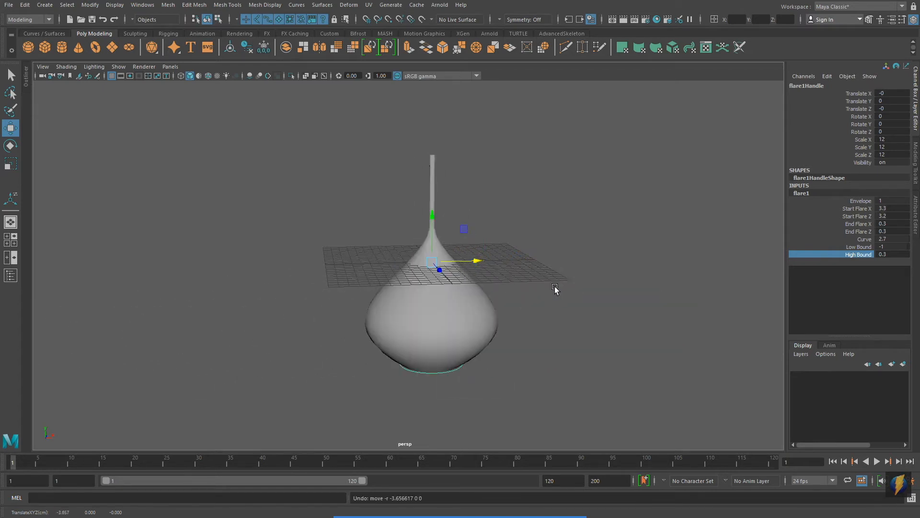
- Show the Outliner and delete the flare handle to remove the flare from the cylinder
alt+right_drag(441, 342, 522, 349)
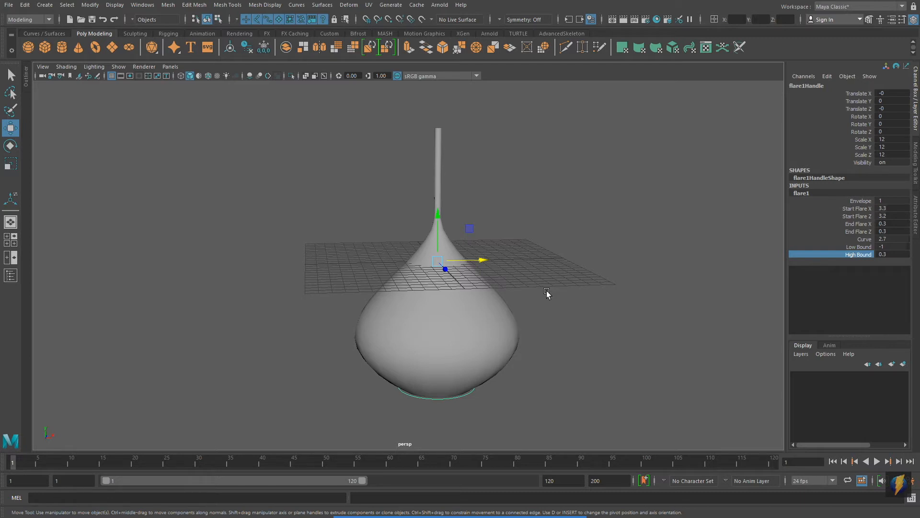
alt+middle_drag(596, 352, 560, 340)
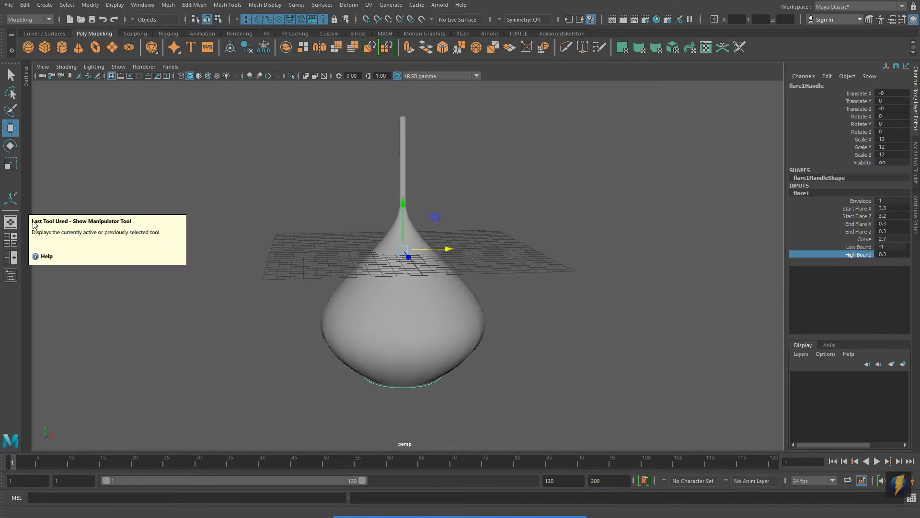
click(11, 275)
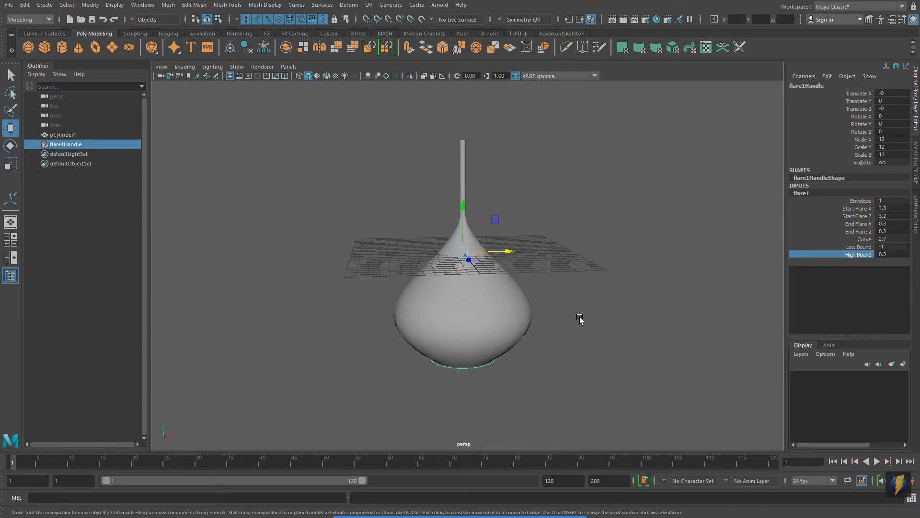
click(565, 347)
click(474, 367)
alt+right_drag(305, 326, 371, 330)
key(Delete)
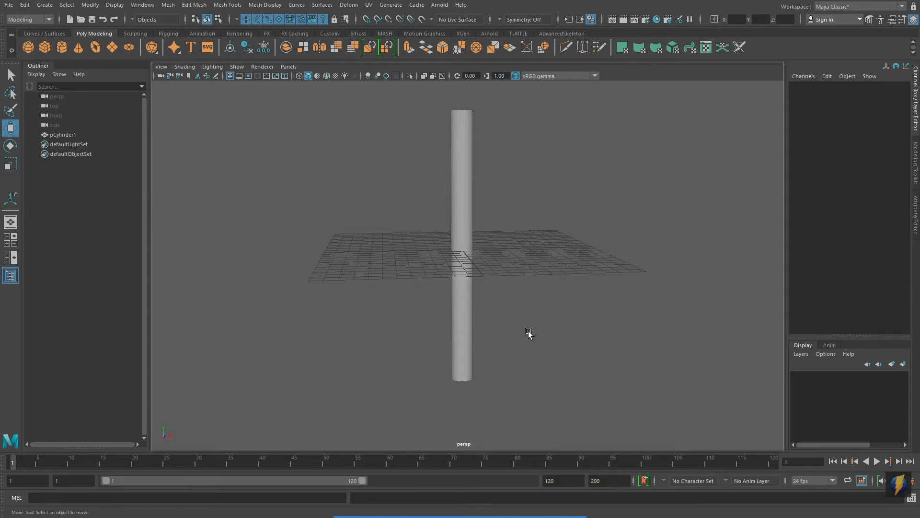
- Turn on Wireframe on Shaded for the perspective view
click(187, 68)
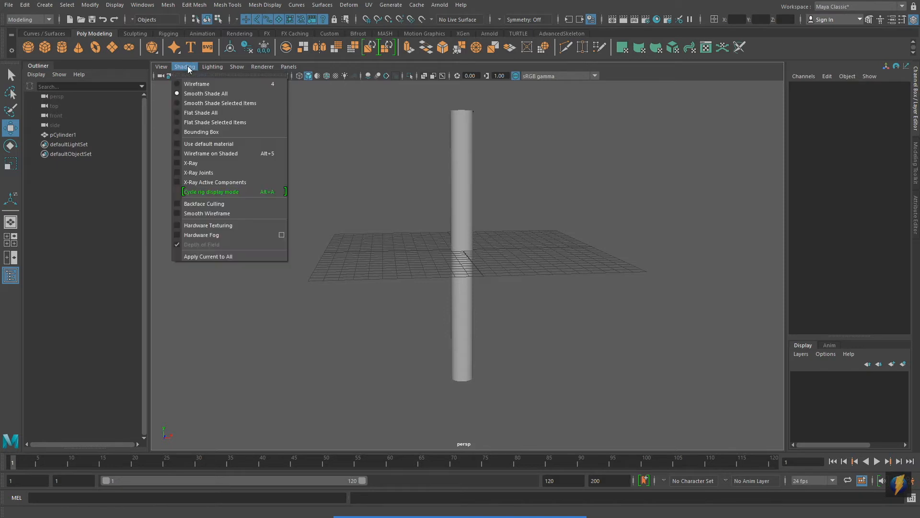
click(203, 153)
alt+drag(579, 231, 518, 237)
- Add a nonlinear Sine deformer to the cylinder and switch the view to wireframe display
click(472, 211)
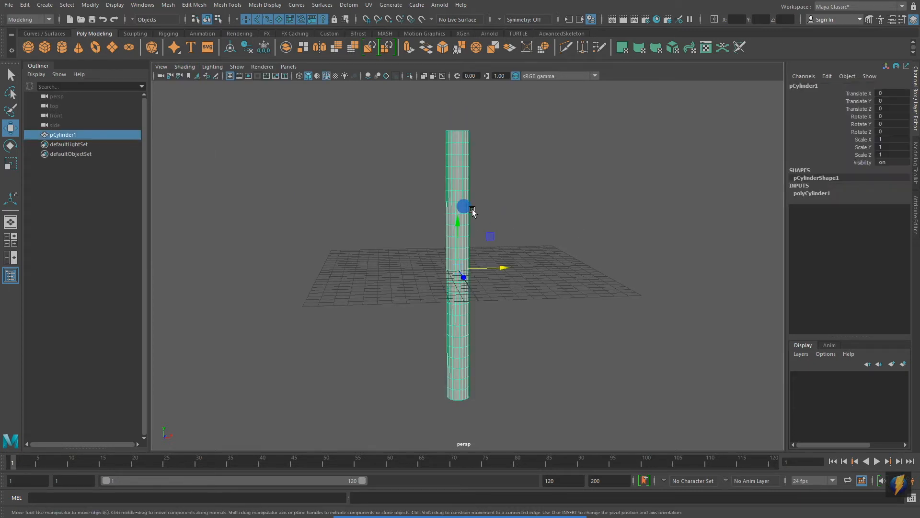
click(350, 6)
mouse_move(369, 159)
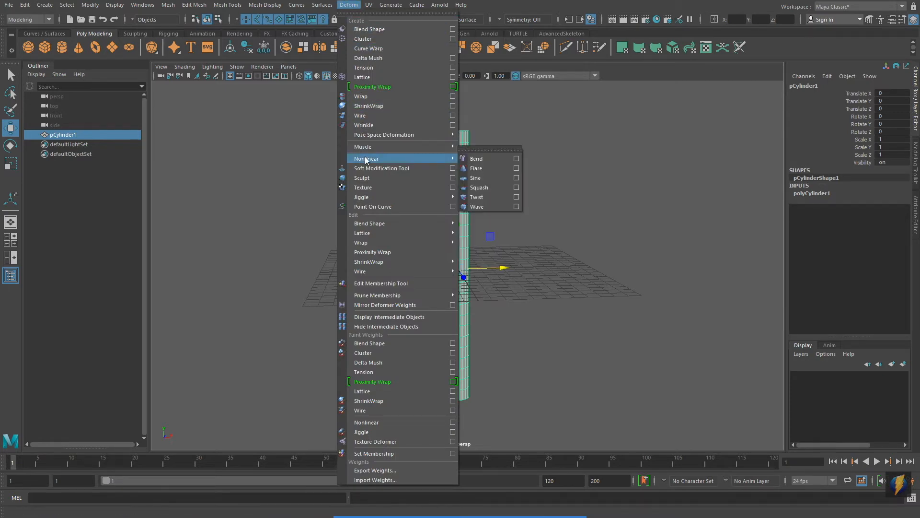
click(474, 179)
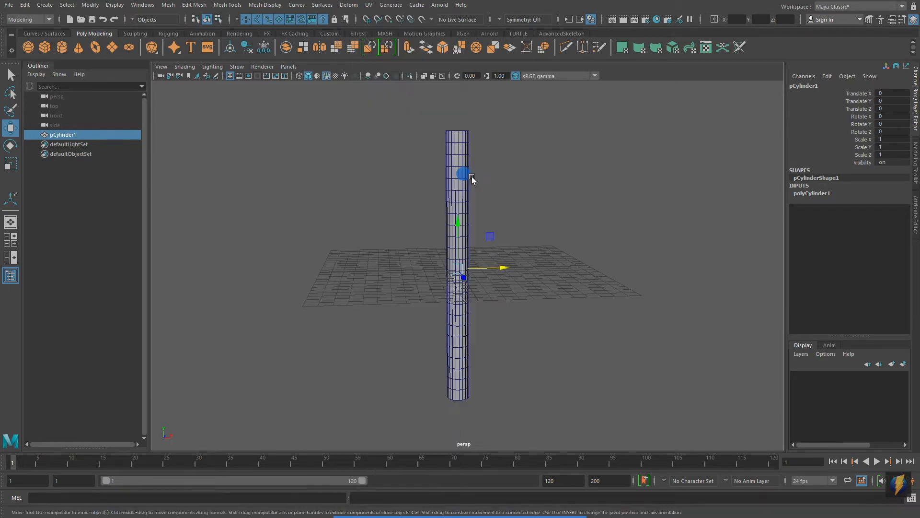
alt+drag(483, 222, 515, 227)
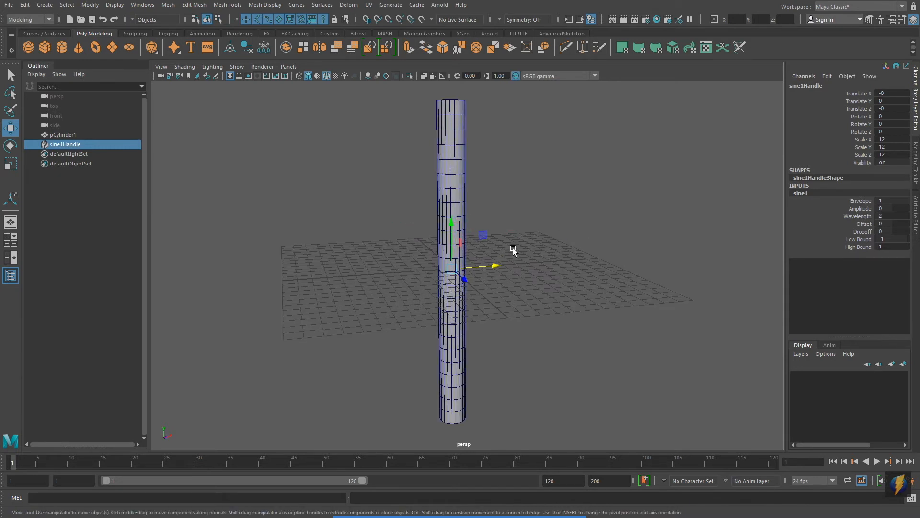
key(4)
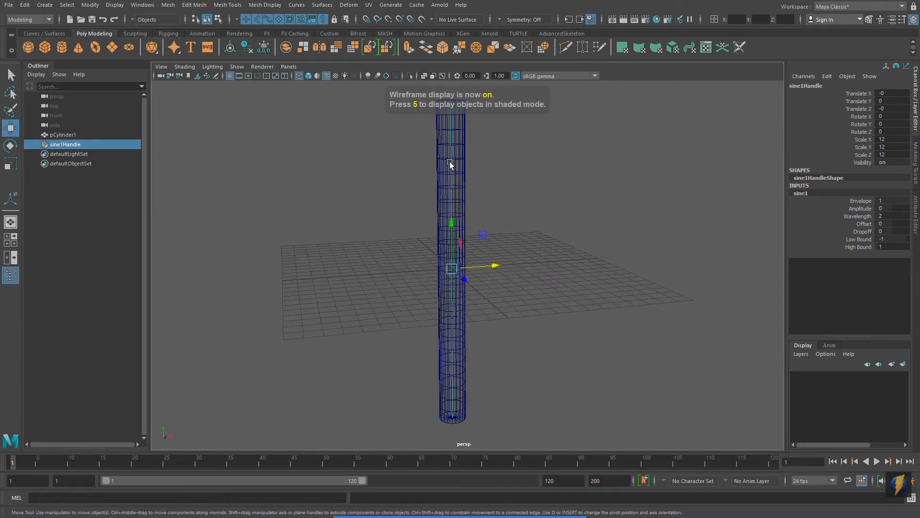
alt+middle_drag(492, 163, 415, 163)
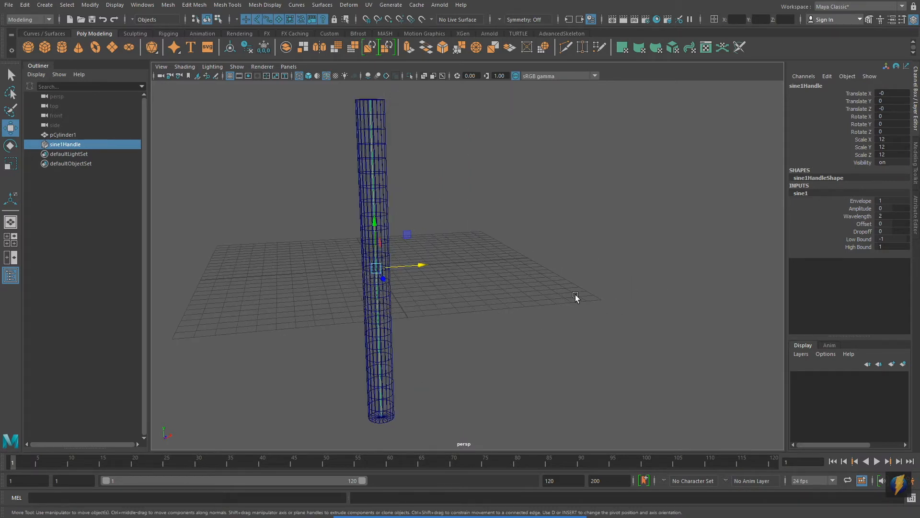
- Switch the perspective view back to shaded display and frame the whole cylinder
key(5)
alt+middle_drag(575, 295, 615, 285)
alt+right_drag(615, 284, 548, 266)
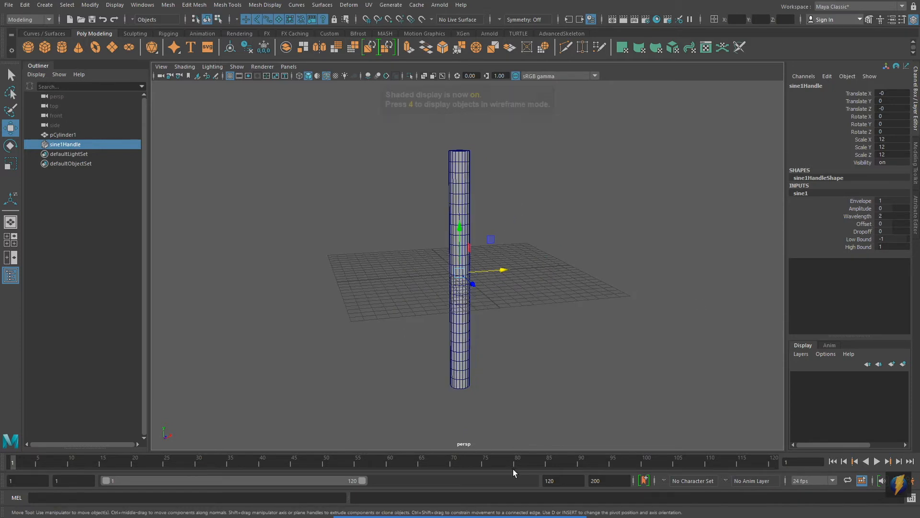
mouse_move(629, 328)
mouse_down()
mouse_move(810, 242)
mouse_move(844, 204)
mouse_move(845, 247)
mouse_up()
alt+right_drag(320, 338, 421, 326)
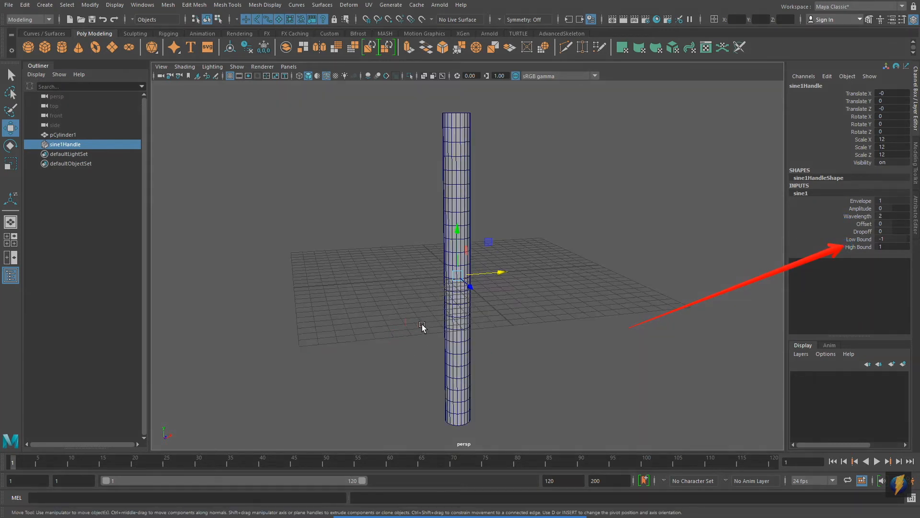
alt+middle_drag(422, 326, 401, 321)
alt+right_drag(434, 308, 442, 312)
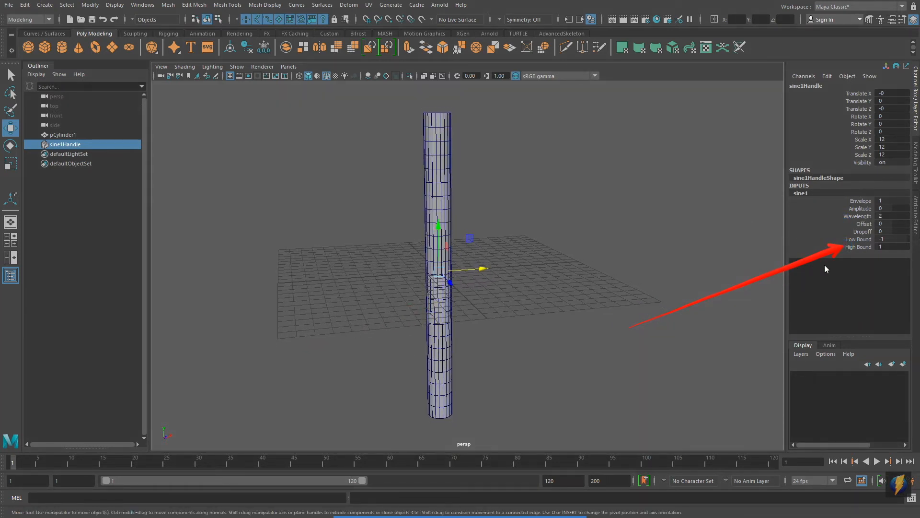
- Raise the sine deformer's Amplitude to 0.22 to curve the cylinder into an S shape
click(859, 208)
alt+drag(619, 287, 585, 300)
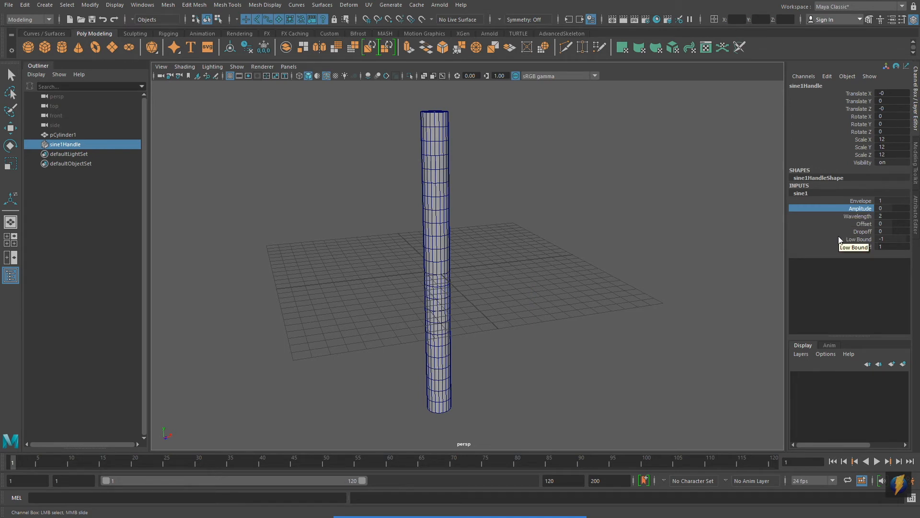
middle_drag(529, 240, 537, 241)
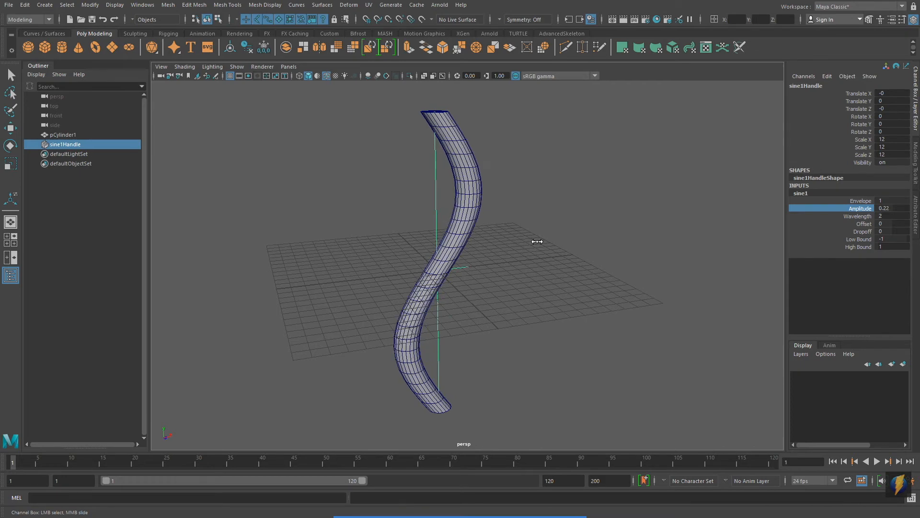
alt+drag(545, 253, 506, 247)
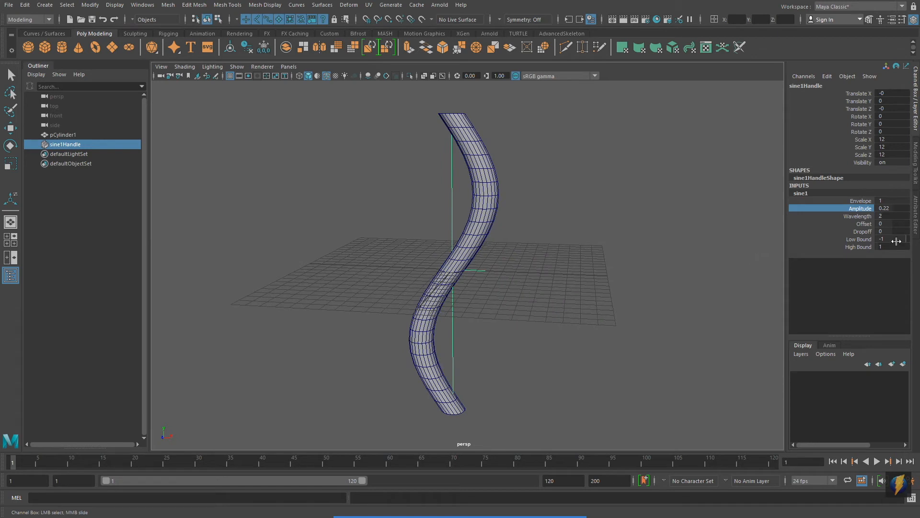
- Lower the sine deformer's Wavelength to 0.26 and inspect the tightly zigzagged cylinder
click(892, 217)
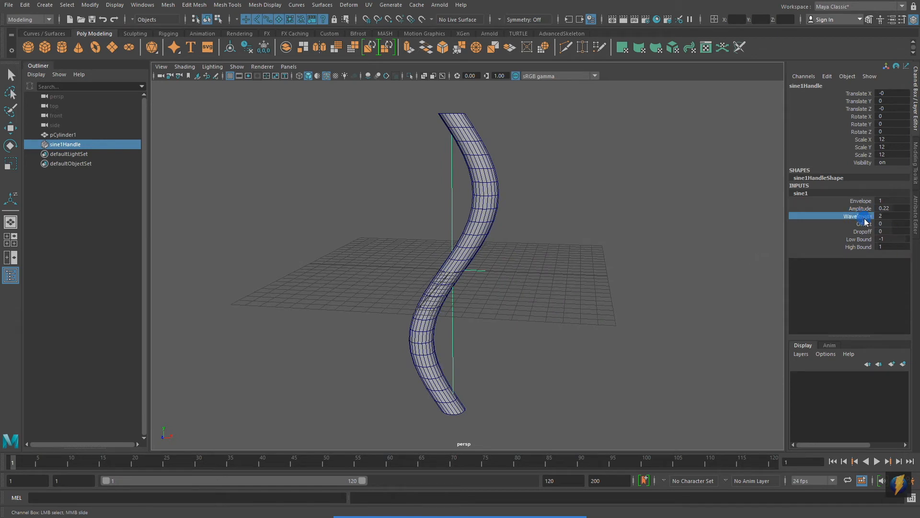
alt+drag(580, 273, 550, 267)
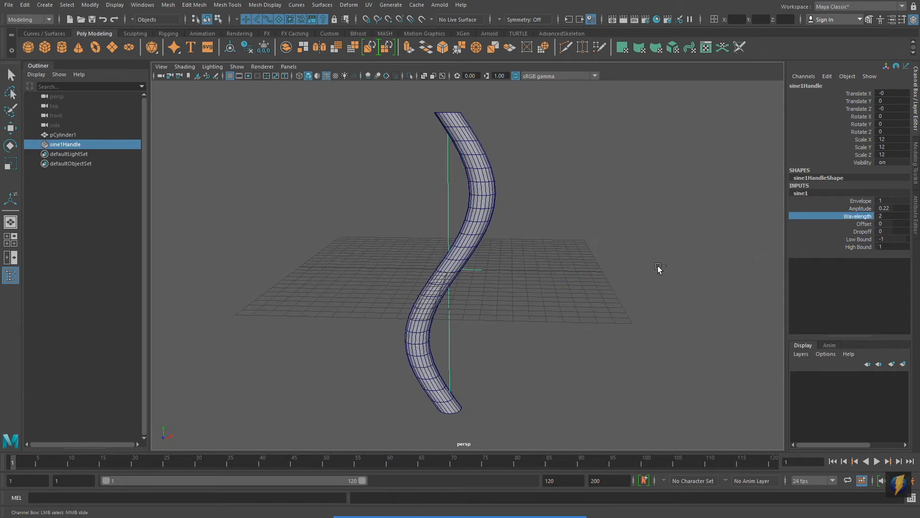
middle_drag(540, 257, 458, 278)
alt+right_drag(325, 271, 620, 258)
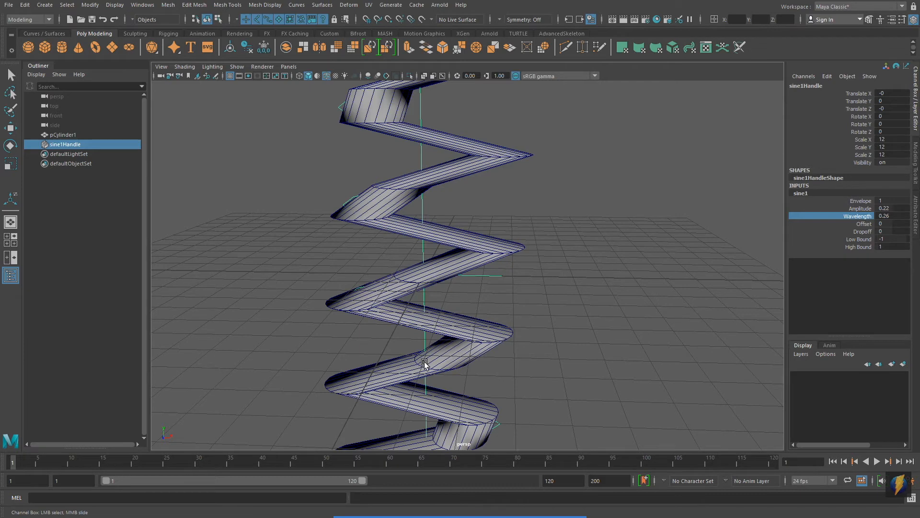
alt+right_drag(655, 305, 437, 279)
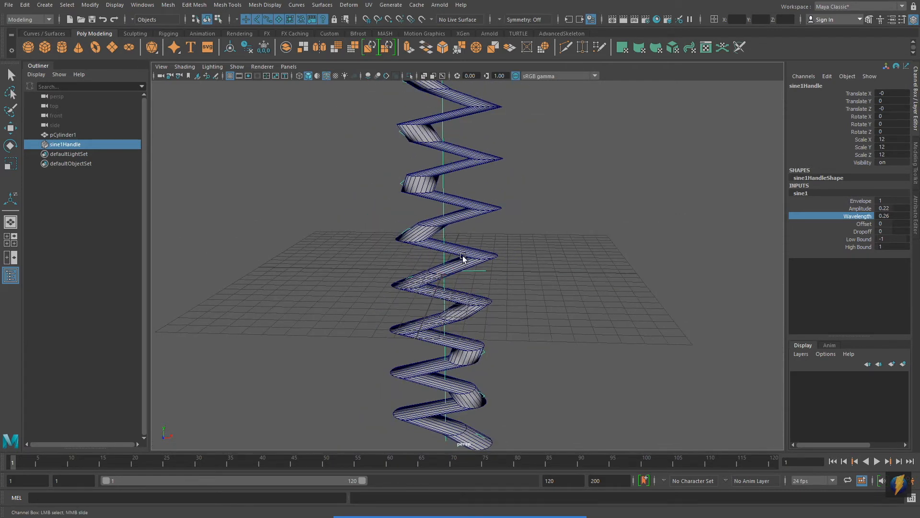
scroll(505, 246, down, 4)
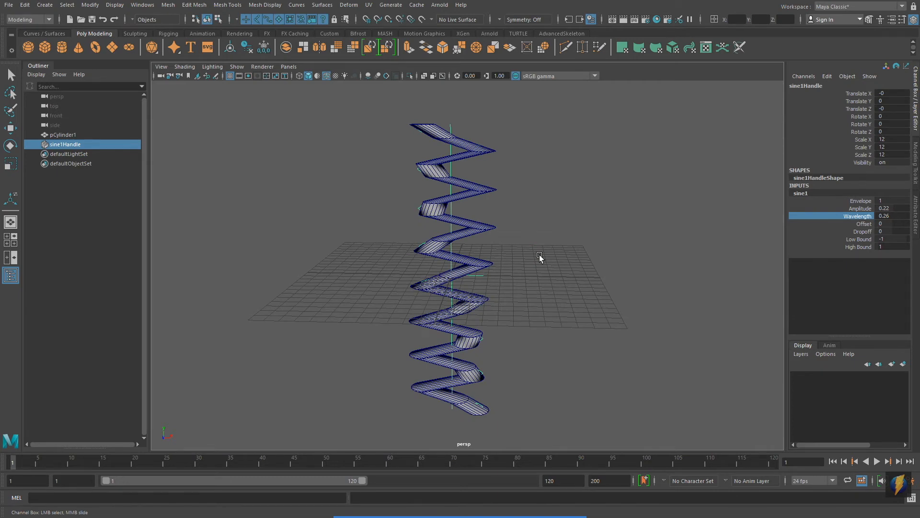
- Set the sine deformer's Amplitude to 0.07 and its Wavelength to 0.6, undoing the last High Bound change
click(859, 209)
middle_drag(652, 239, 645, 236)
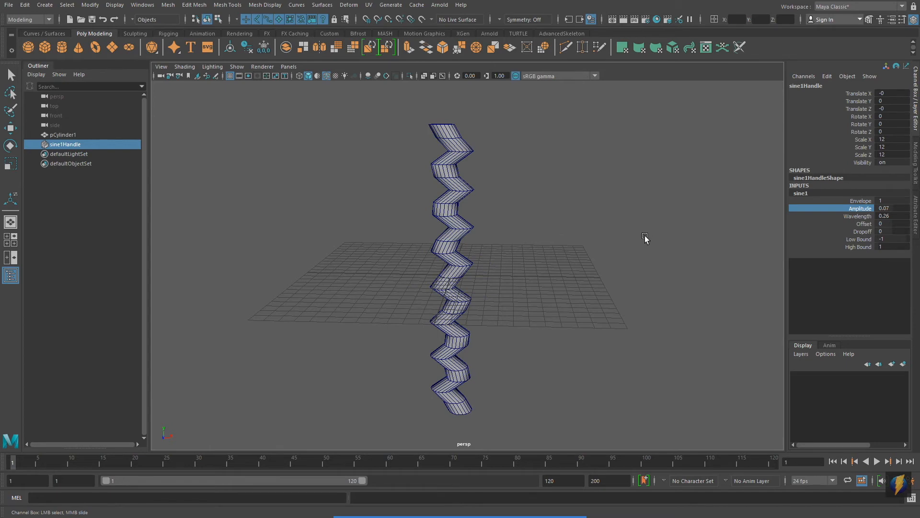
click(857, 216)
mouse_move(591, 237)
middle_down()
mouse_move(582, 237)
mouse_move(594, 239)
middle_up()
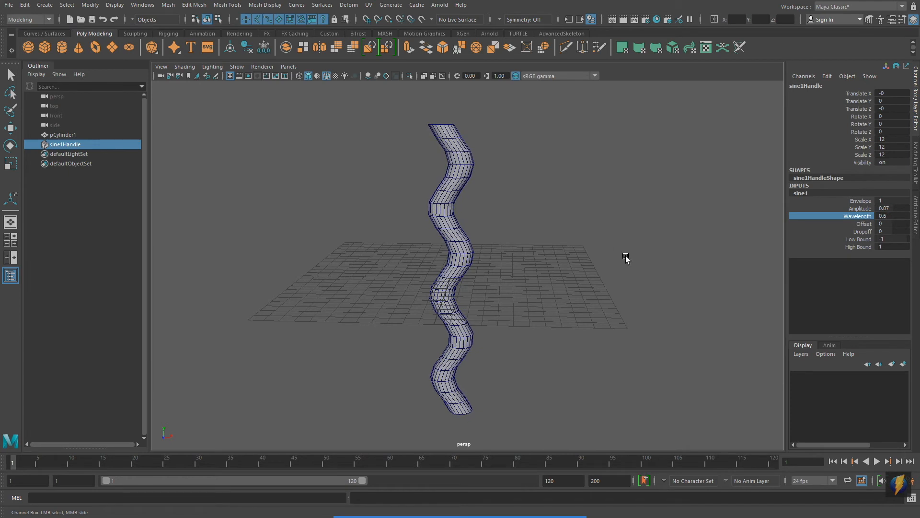
key(ctrl+z)
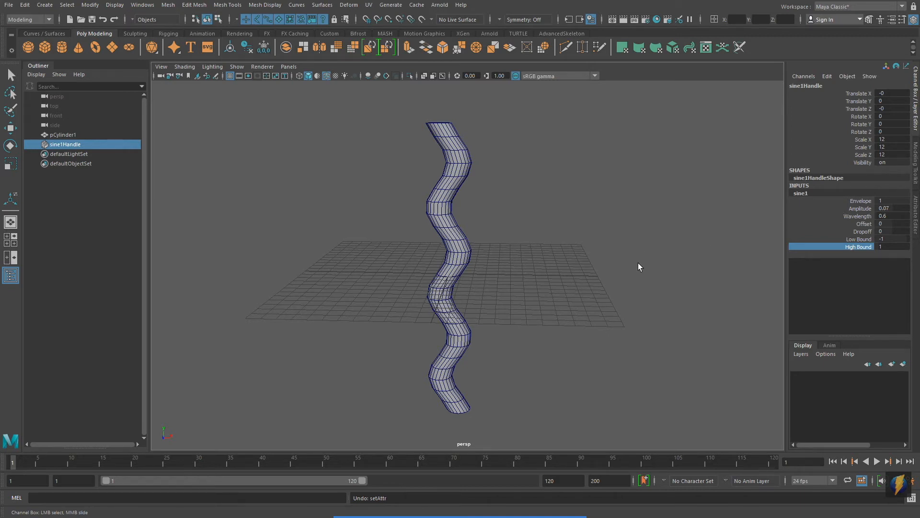
- Try an Offset of 1 on the sine deformer, and set the Offset back to 0
click(862, 224)
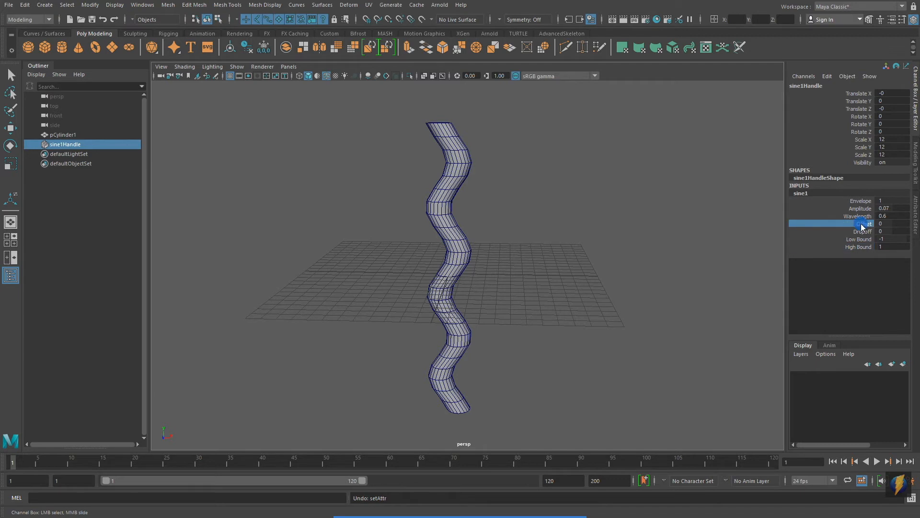
click(887, 223)
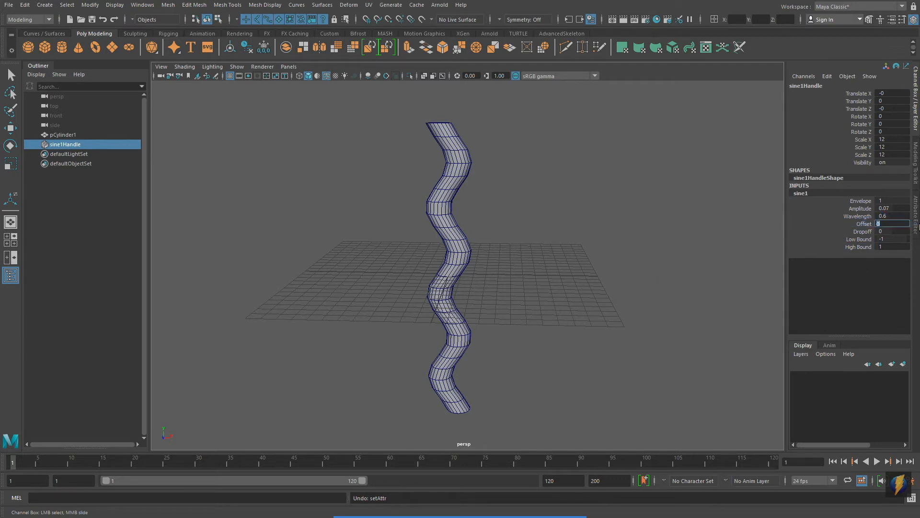
text(1)
key(Return)
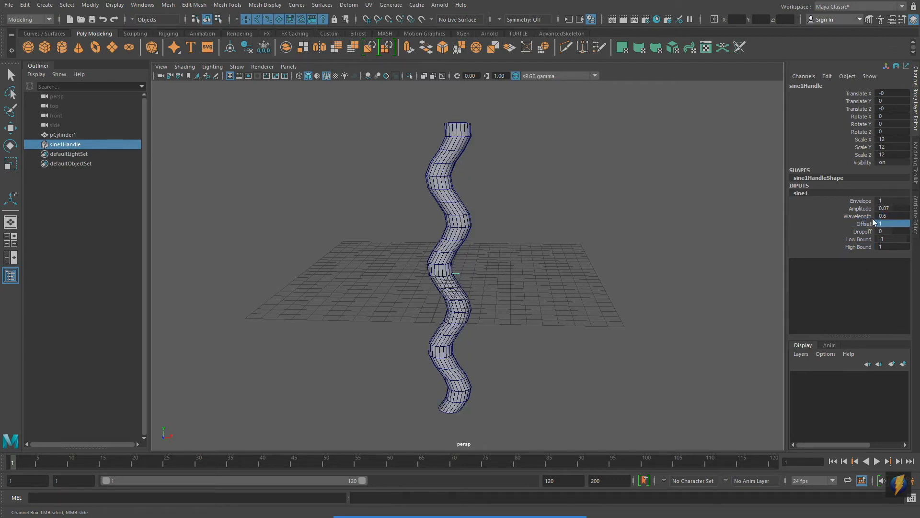
click(886, 223)
text(0)
key(Return)
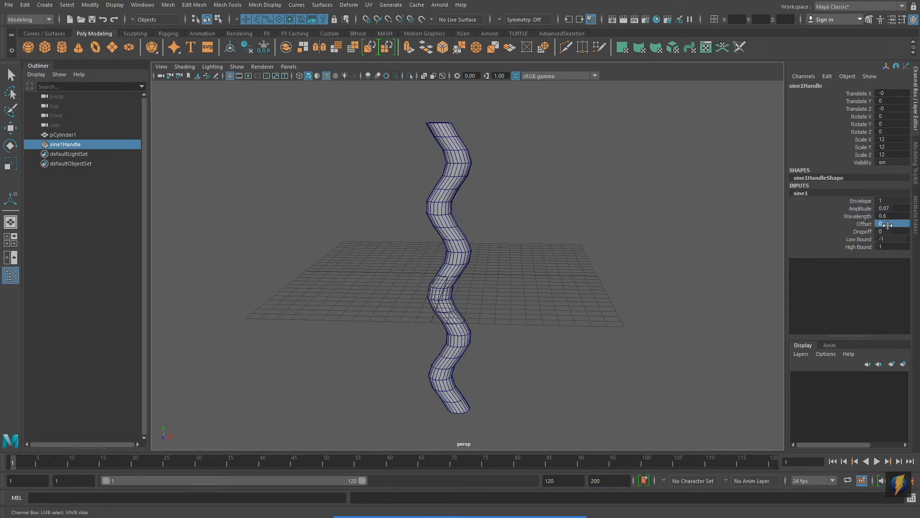
- Shift the sine wave along the cylinder by setting the deformer's Offset to -1.8
click(861, 222)
middle_drag(532, 240, 521, 256)
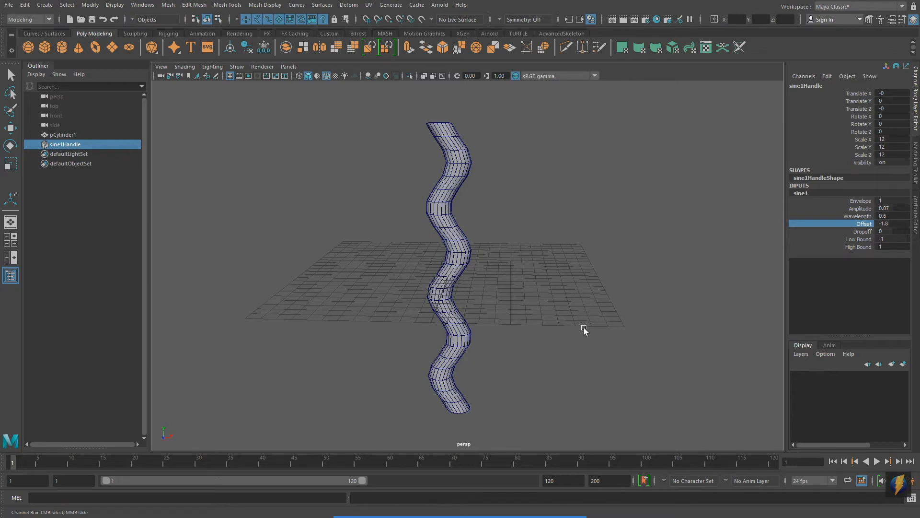
alt+middle_drag(608, 330, 576, 302)
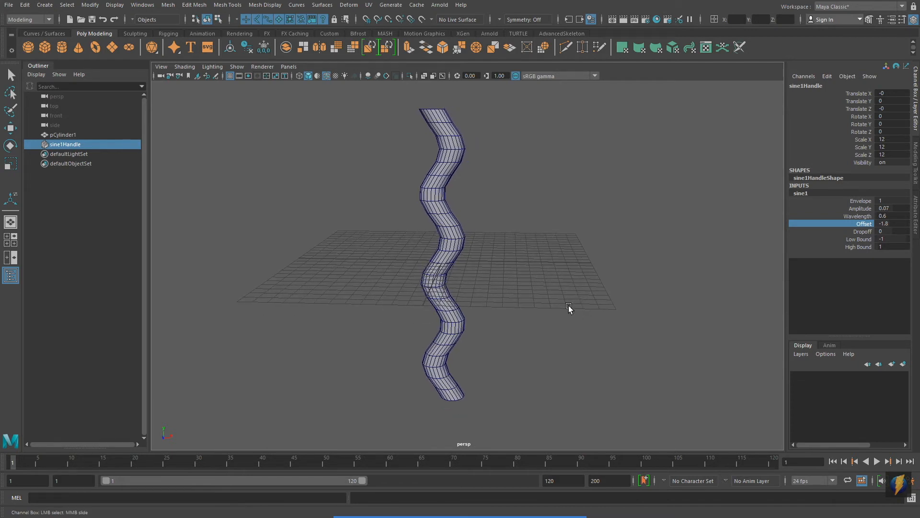
- Go to frame 24 and set a key on the sine deformer's Offset only
drag(88, 462, 616, 467)
drag(502, 466, 1, 453)
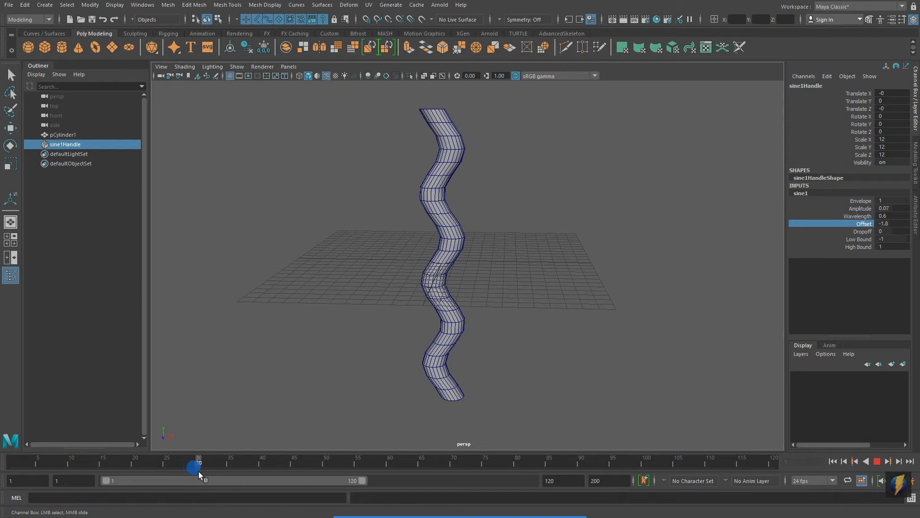
click(159, 473)
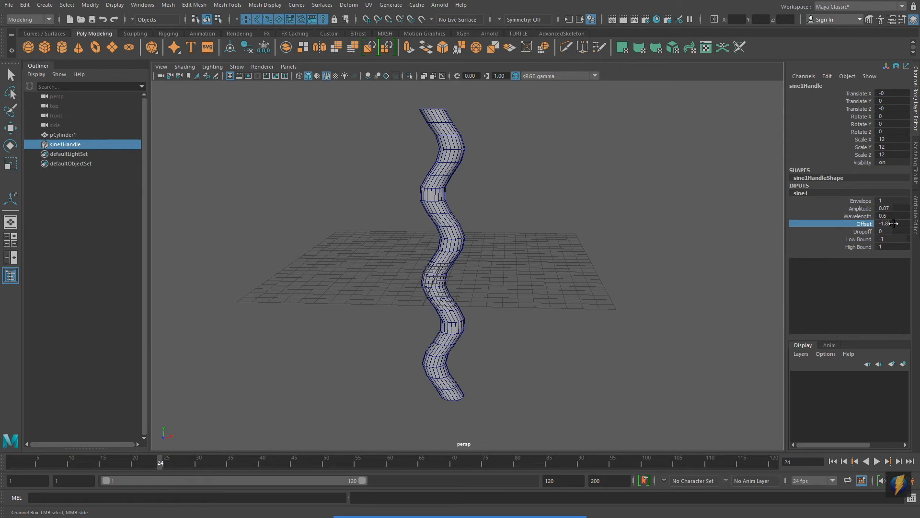
right_click(846, 223)
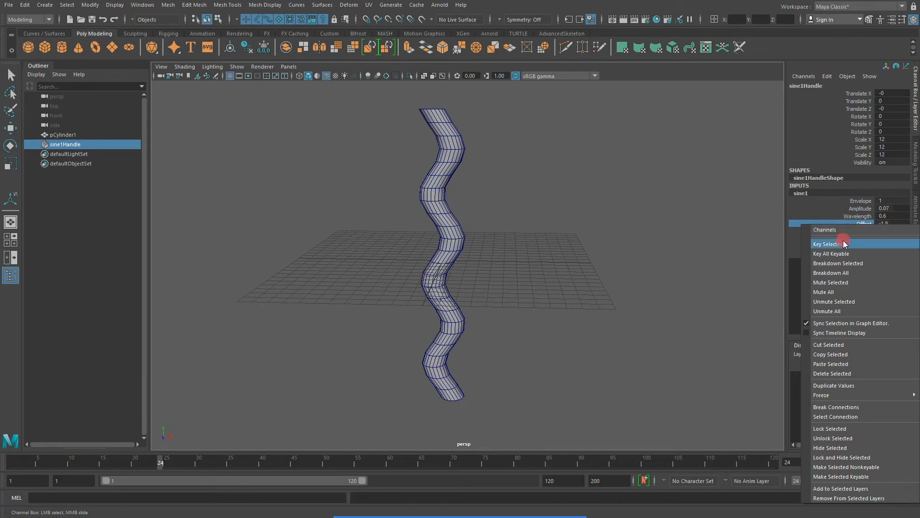
click(843, 243)
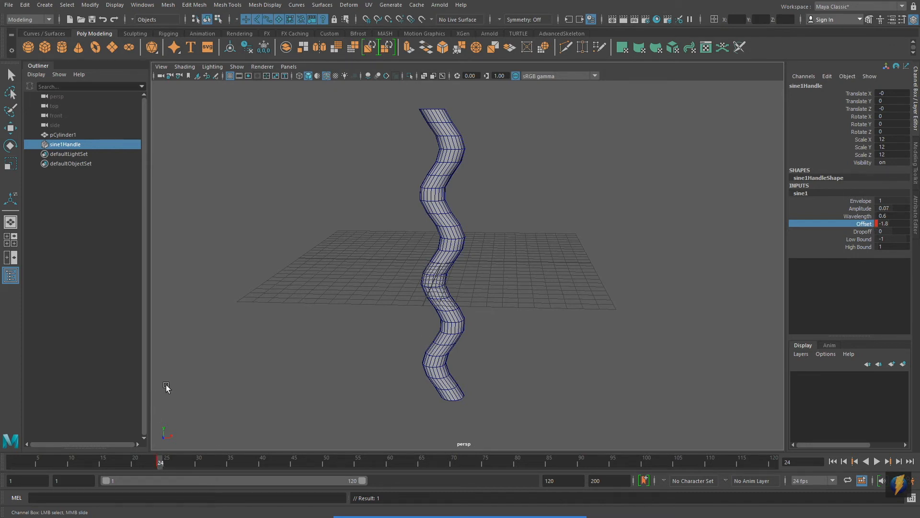
- Go to frame 96, change the sine deformer's Offset to 2.3 and key that attribute
middle_drag(160, 464, 229, 459)
middle_drag(325, 458, 618, 466)
middle_drag(524, 237, 545, 238)
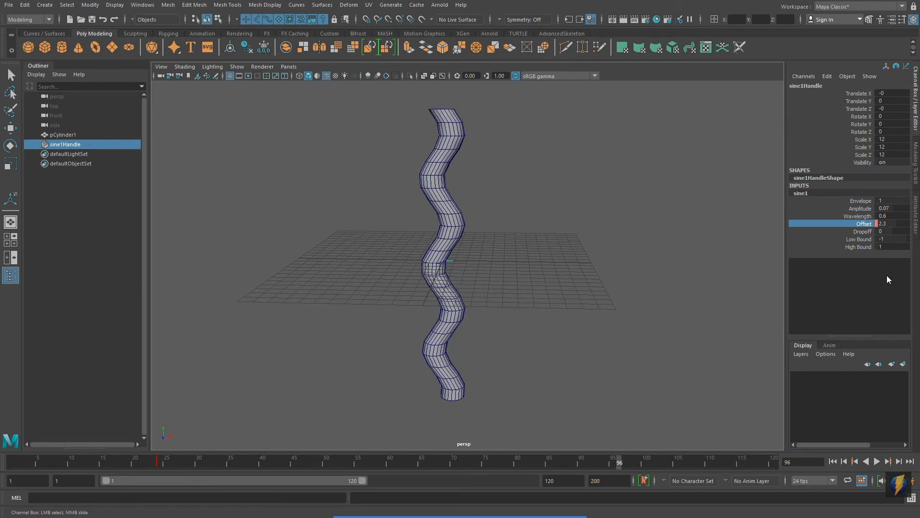
right_click(860, 223)
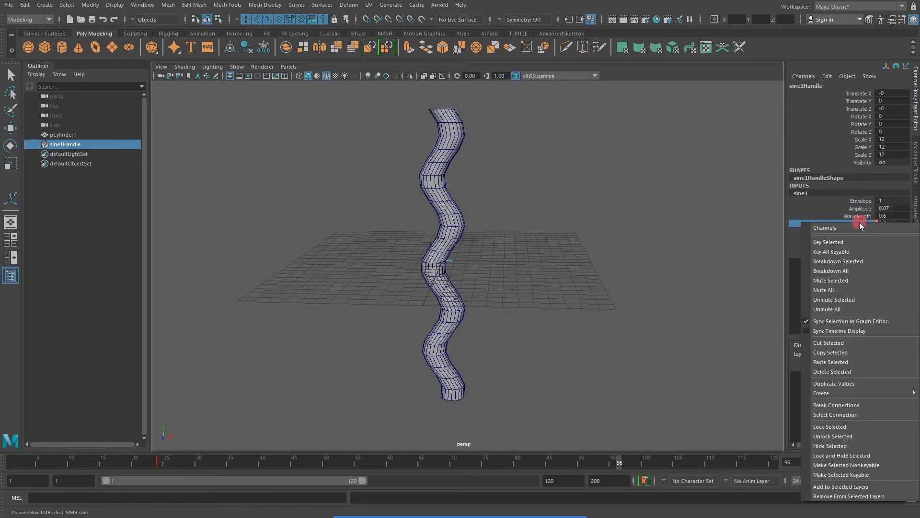
click(844, 241)
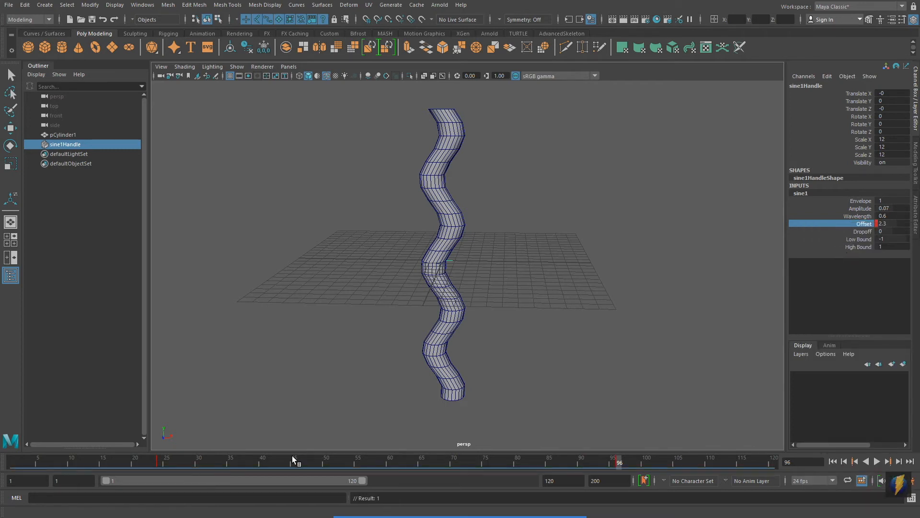
- Return to frame 1 and play the Offset animation to review the waving cylinder, then stop playback
drag(286, 460, 12, 455)
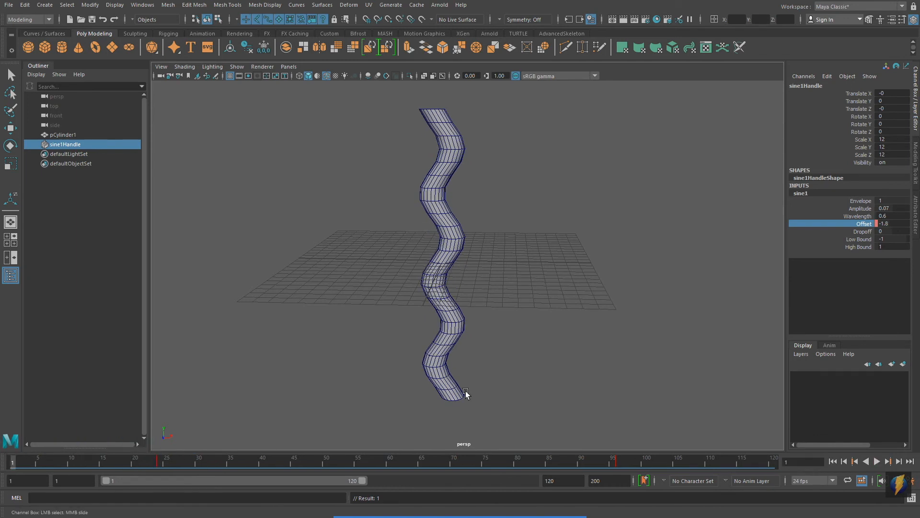
click(877, 461)
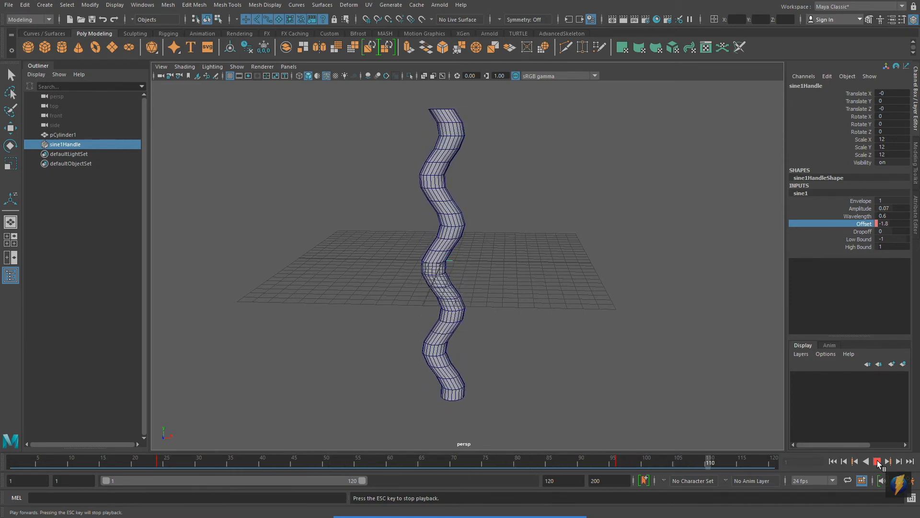
click(878, 461)
- Delete the sine handle to remove the sine deformer and straighten the cylinder
key(w)
click(733, 308)
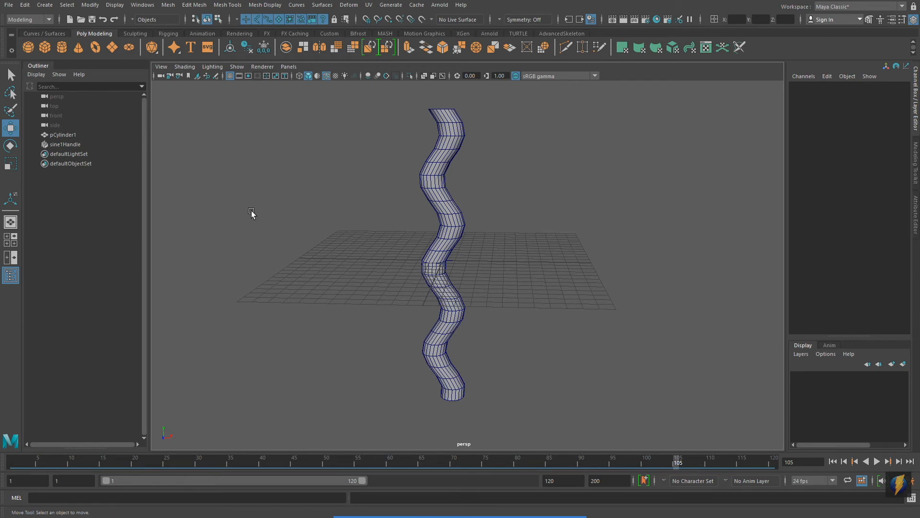
click(64, 144)
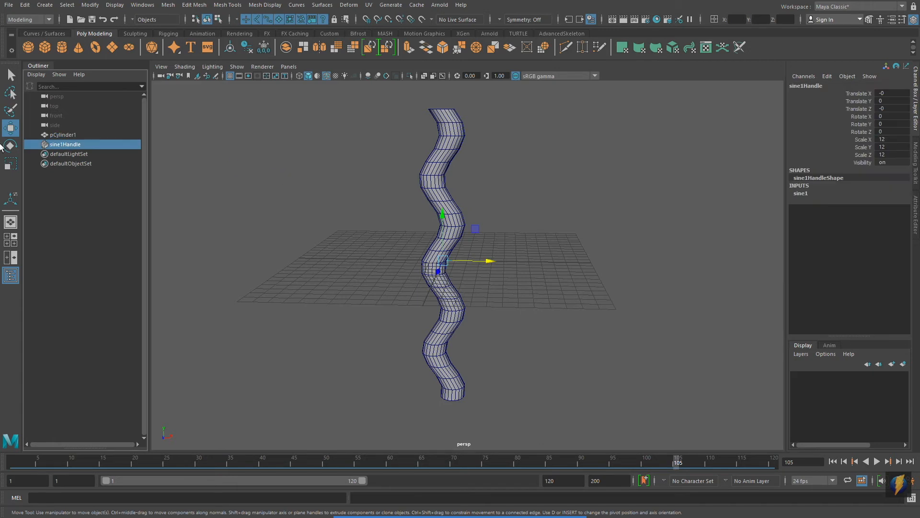
key(ctrl+z)
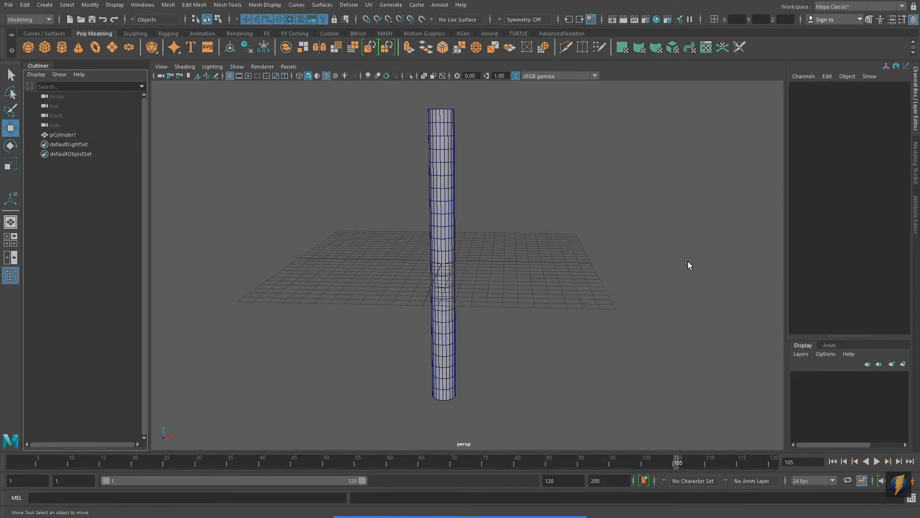
- Add a nonlinear Squash deformer to the straight cylinder
click(437, 250)
alt+middle_drag(554, 269, 545, 271)
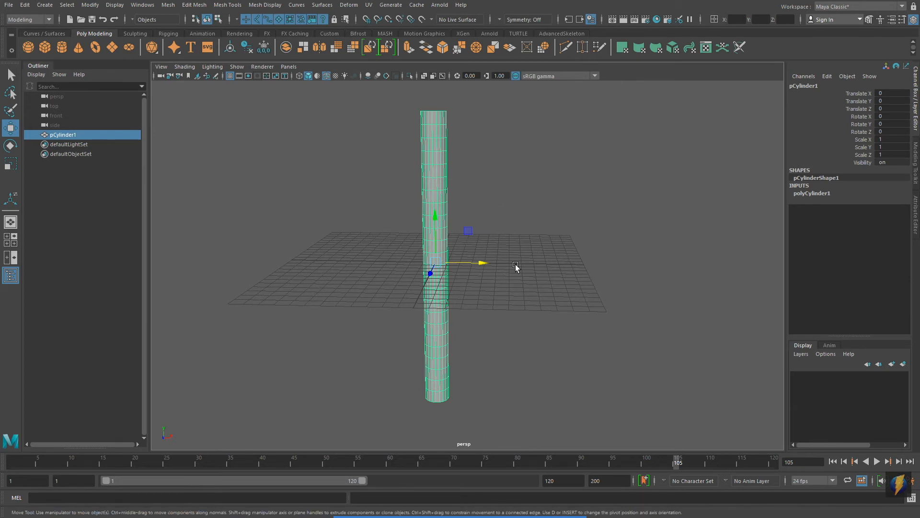
click(349, 6)
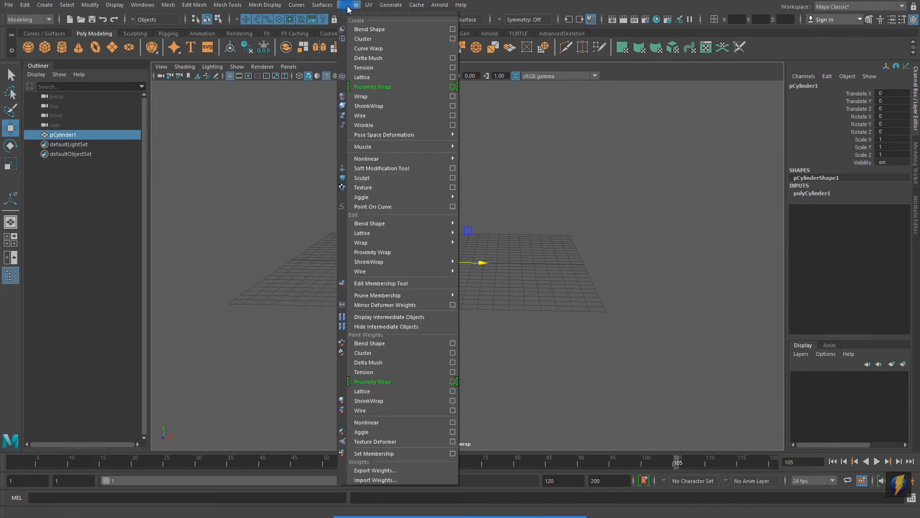
mouse_move(359, 158)
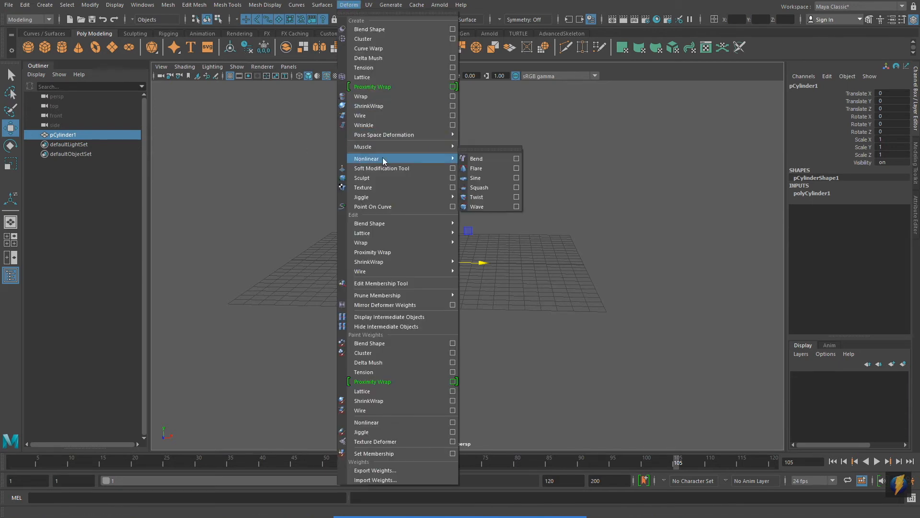
click(488, 186)
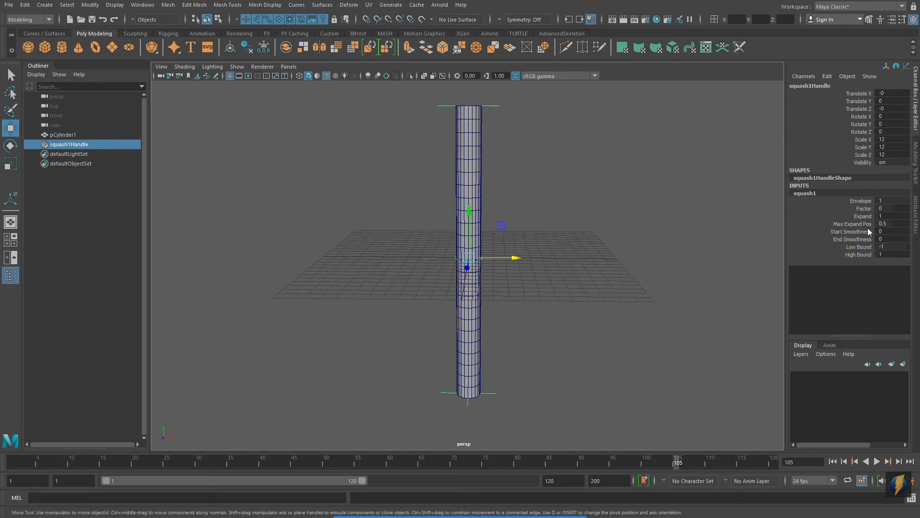
- Lower the squash deformer's Factor to -1.6 so the cylinder flattens and bulges in the middle
click(818, 211)
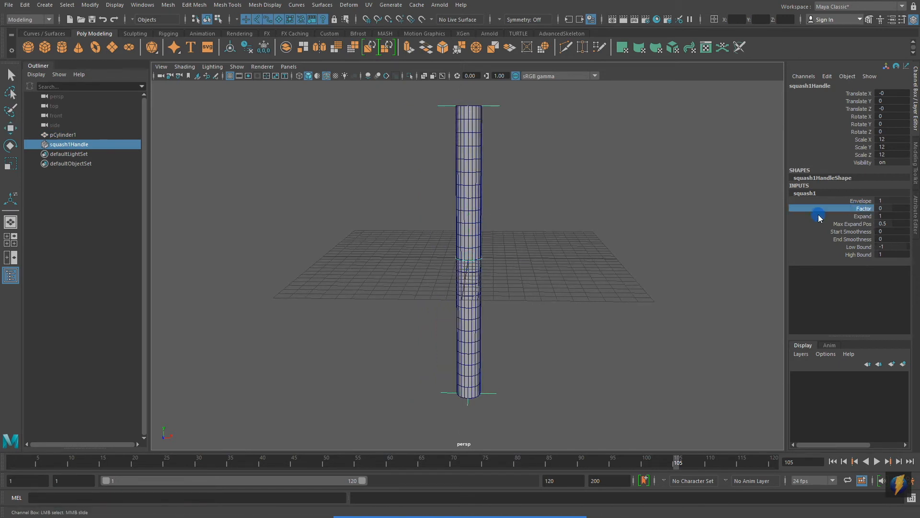
middle_drag(619, 226, 637, 243)
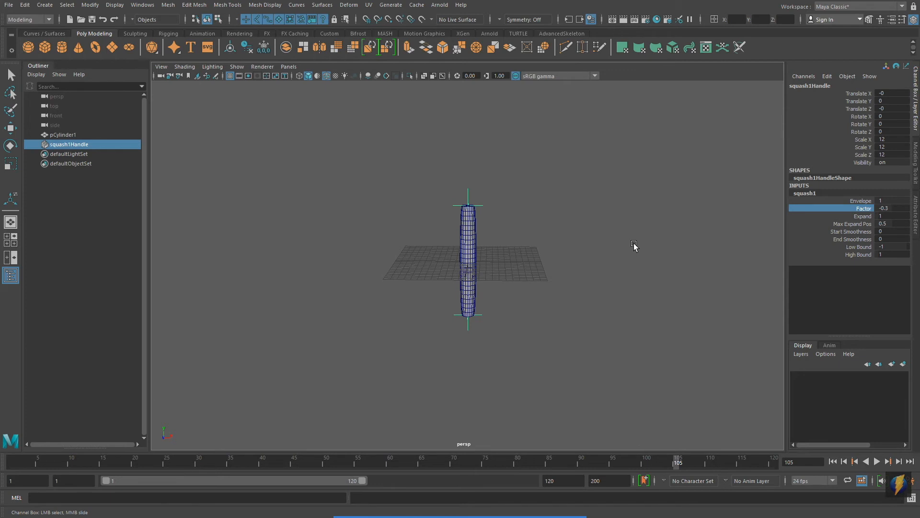
alt+right_drag(329, 295, 522, 289)
middle_drag(538, 261, 526, 271)
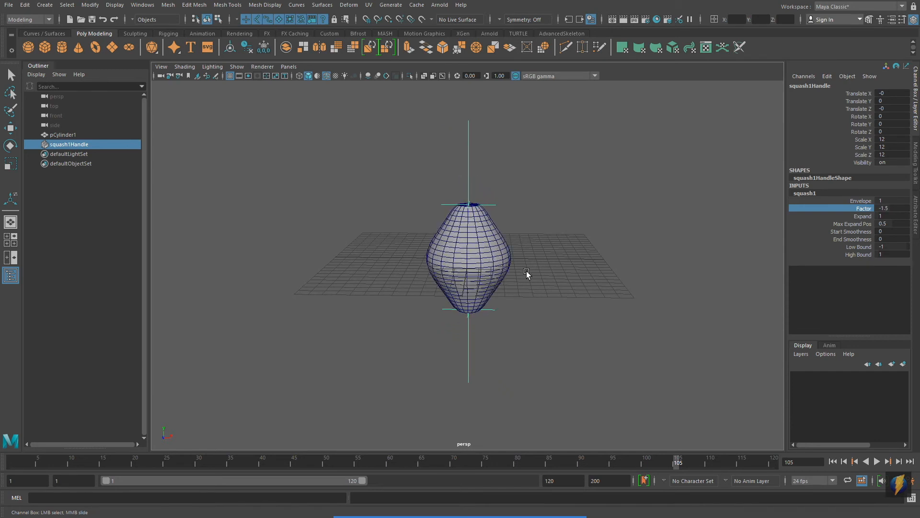
middle_drag(533, 250, 526, 252)
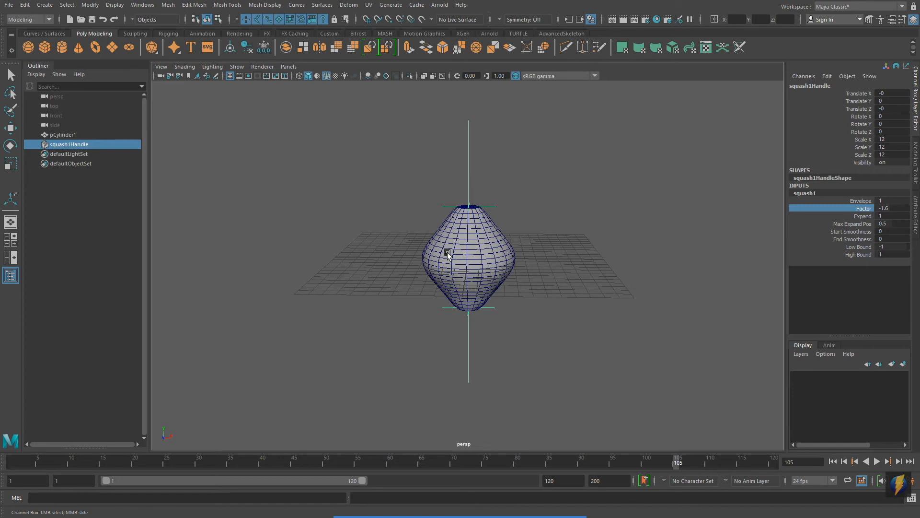
- Raise the squash deformer's Factor to 0.3 to stretch the cylinder, and deselect the handle
middle_drag(575, 187, 583, 222)
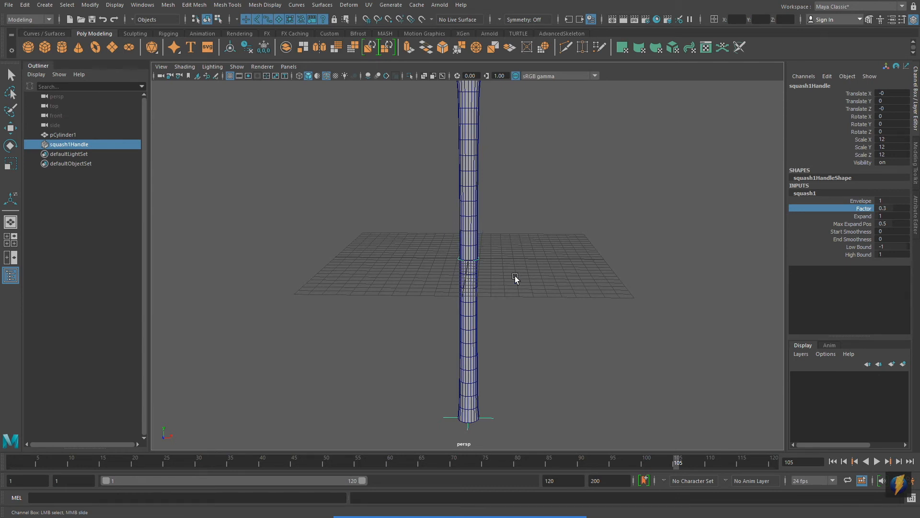
alt+right_drag(533, 266, 493, 329)
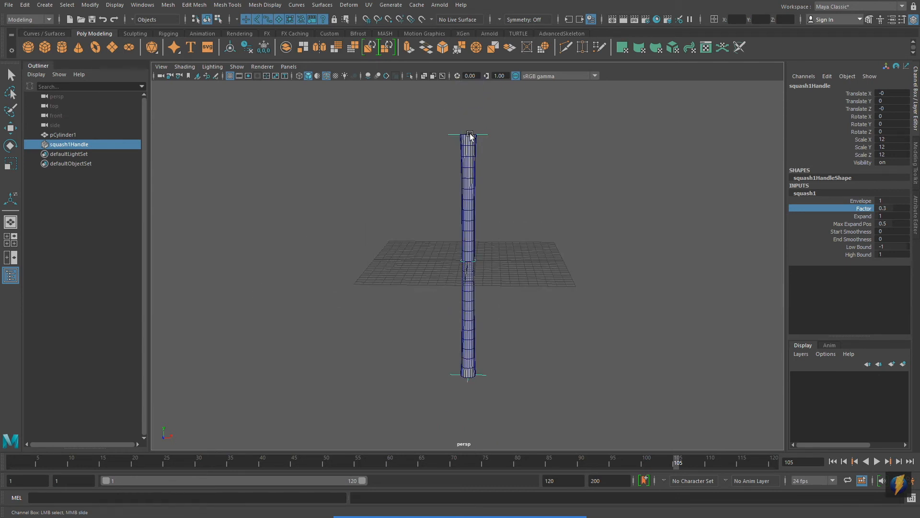
alt+right_drag(387, 298, 405, 292)
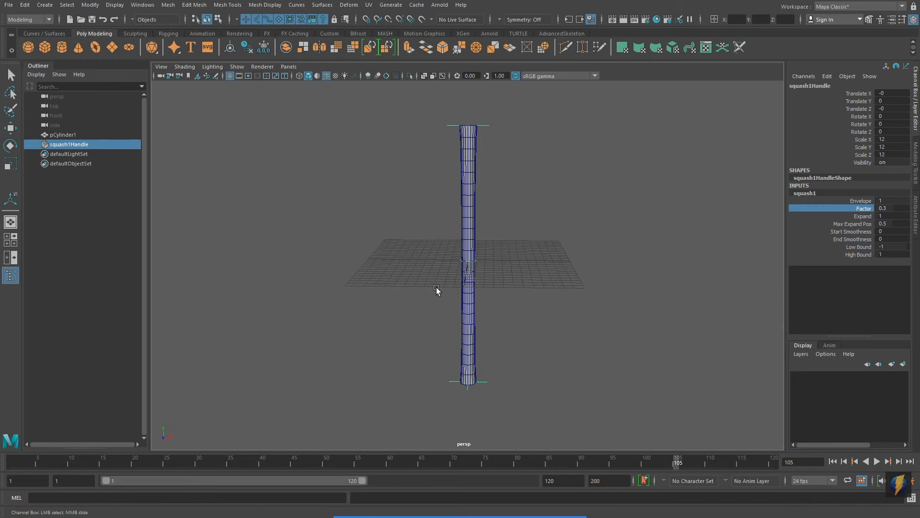
click(522, 335)
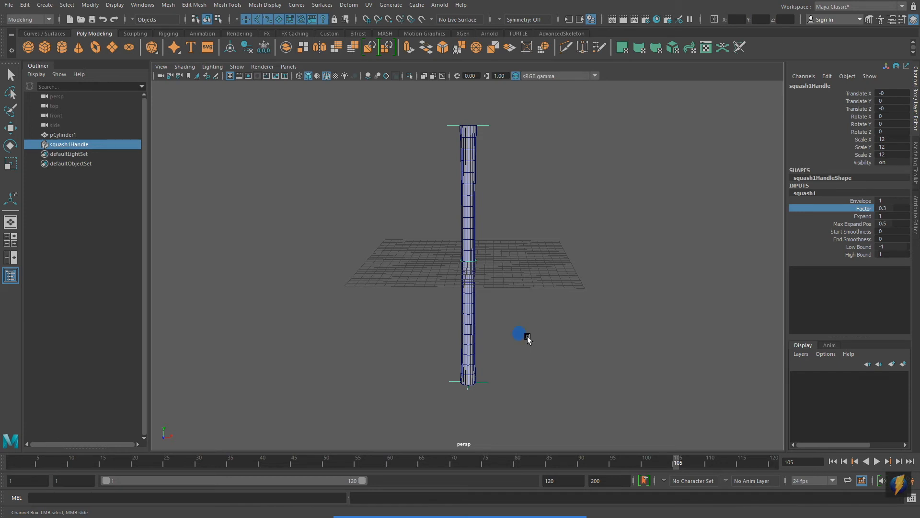
key(w)
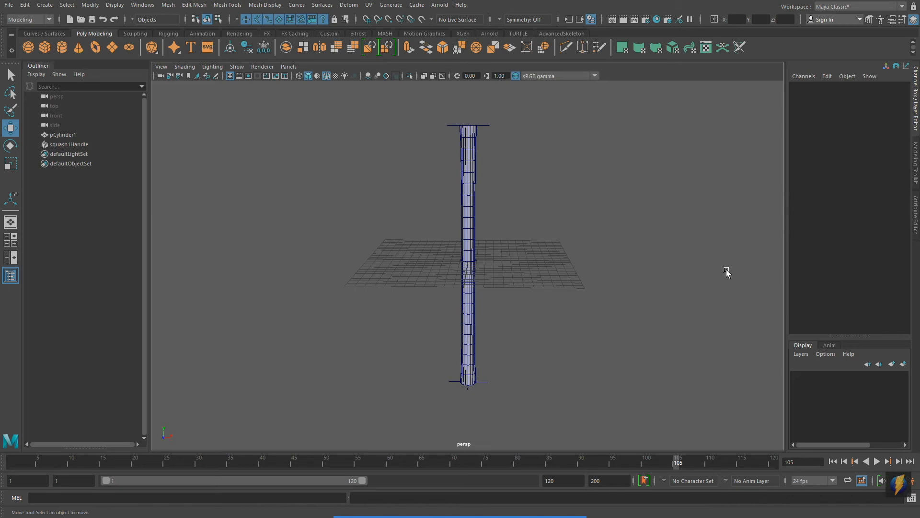
- Delete the squash handle to remove the squash deformer from the cylinder
drag(421, 360, 452, 400)
click(81, 145)
key(Delete)
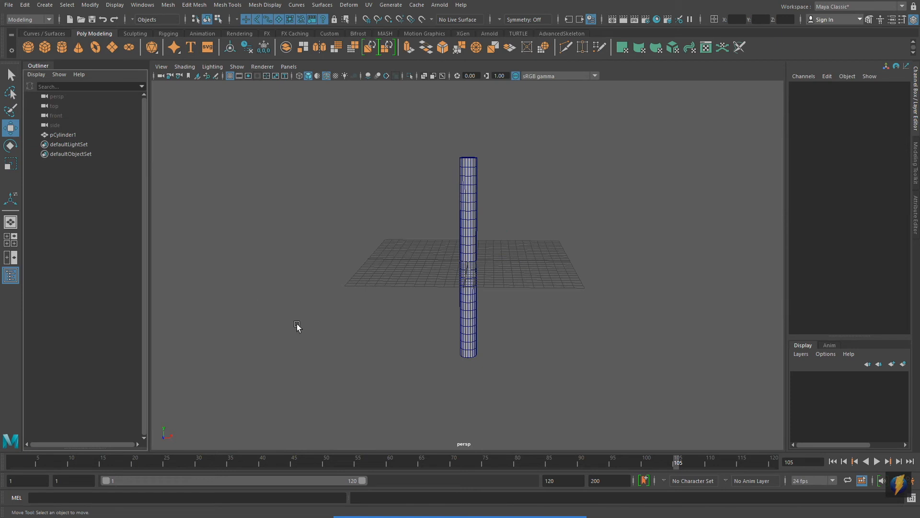
- Add a nonlinear Twist deformer to the cylinder
alt+middle_drag(444, 208, 438, 209)
alt+right_drag(315, 228, 383, 230)
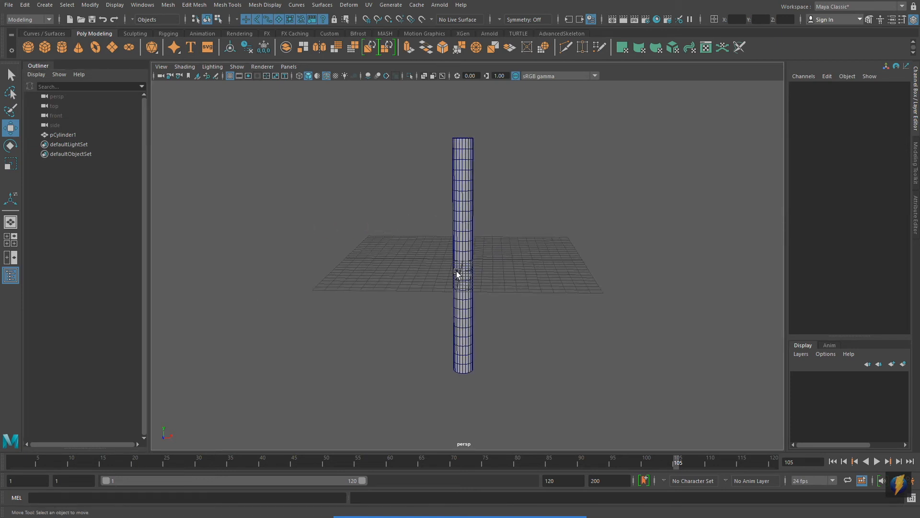
alt+drag(514, 287, 487, 285)
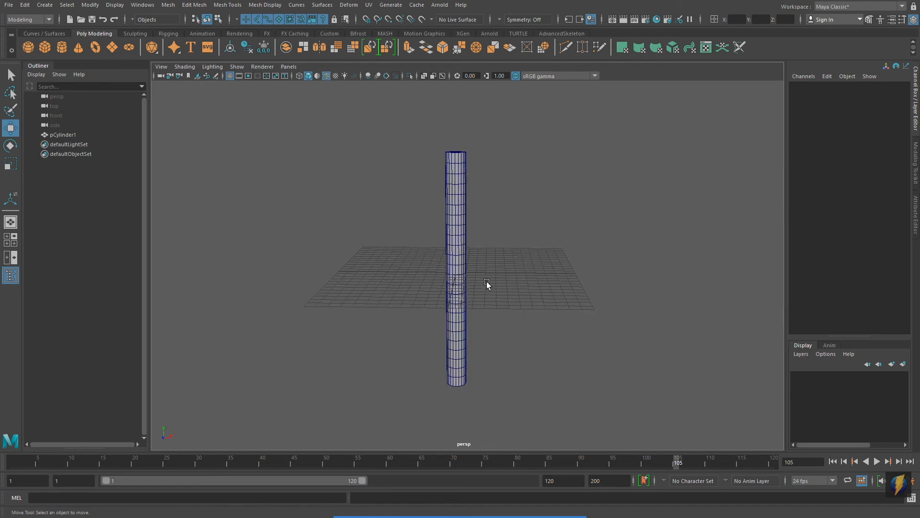
click(461, 253)
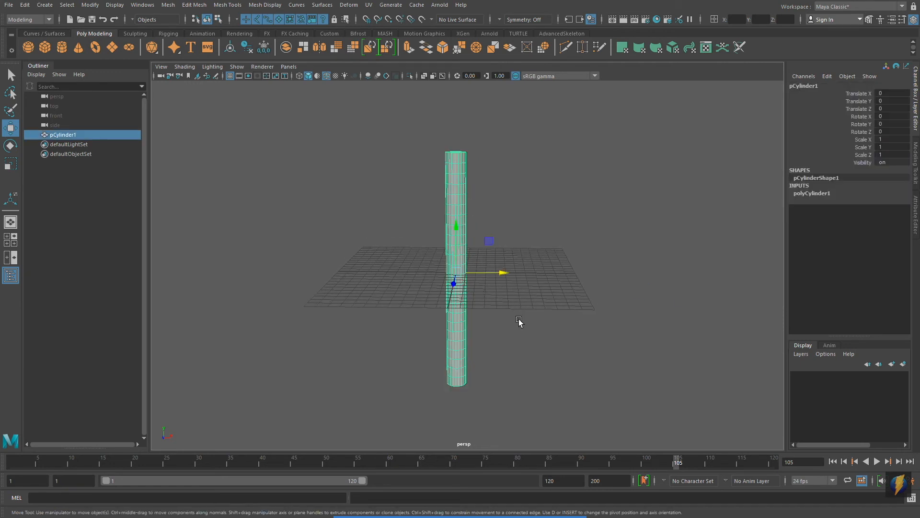
click(349, 5)
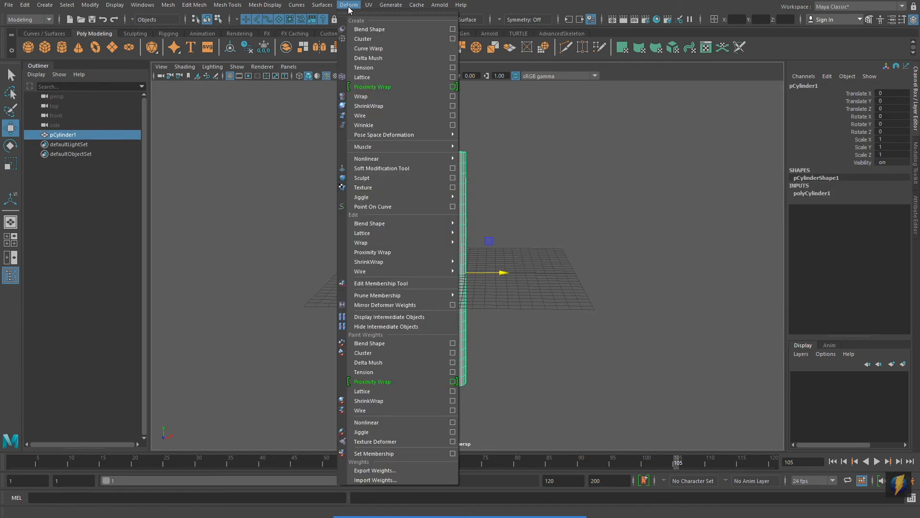
mouse_move(365, 158)
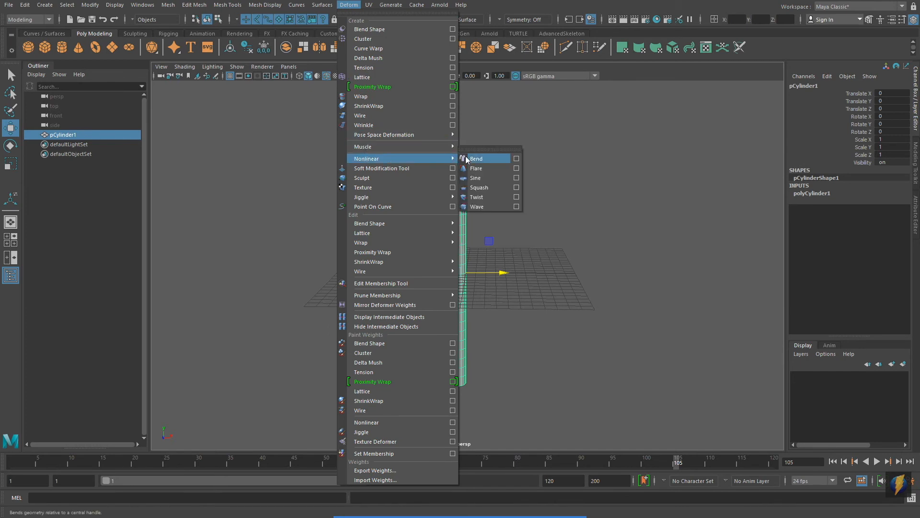
click(476, 198)
mouse_move(552, 255)
alt+mouse_down()
mouse_move(560, 250)
mouse_move(551, 252)
alt+mouse_up()
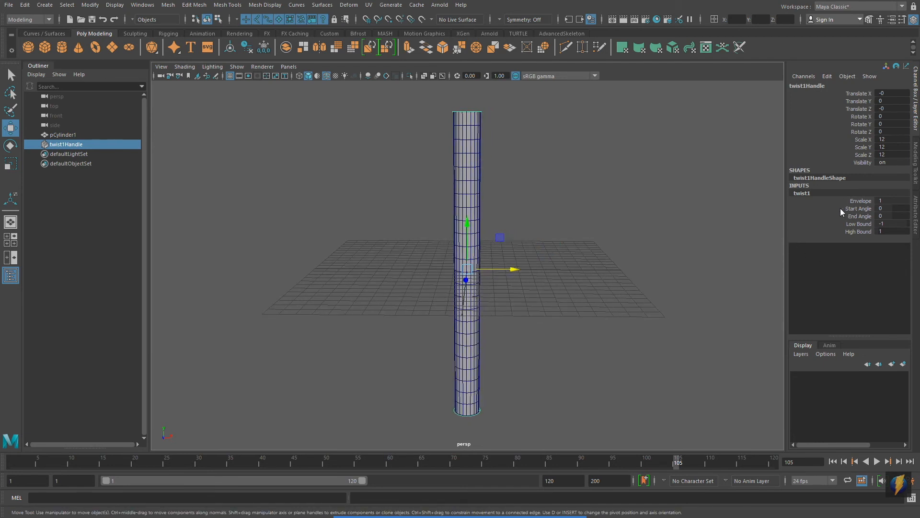
- Increase the twist deformer's Start Angle to 859.437 so the cylinder's edges spiral around it
click(858, 208)
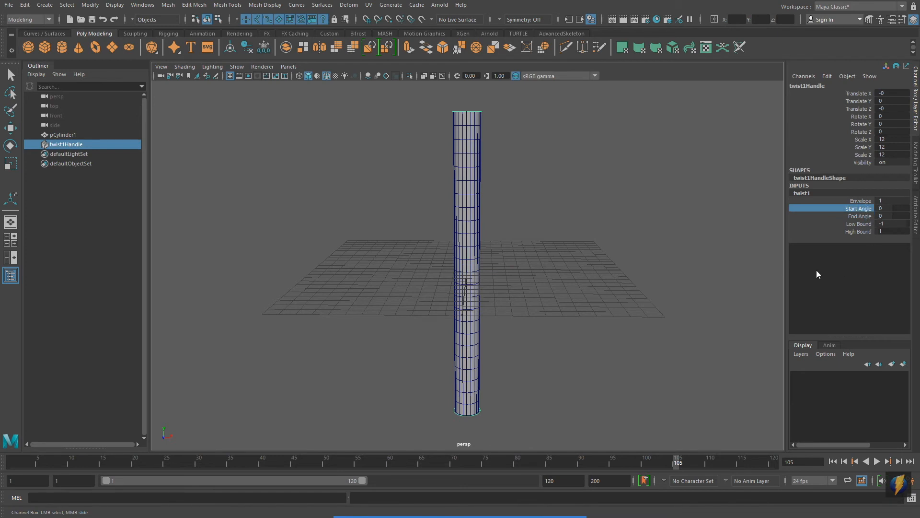
middle_drag(571, 214, 723, 225)
middle_drag(520, 224, 713, 238)
middle_drag(433, 206, 505, 211)
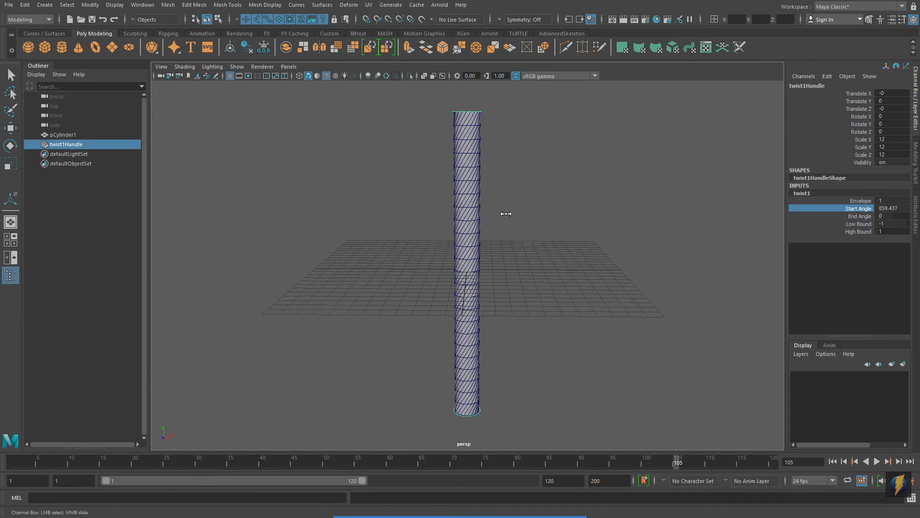
alt+right_drag(633, 257, 595, 236)
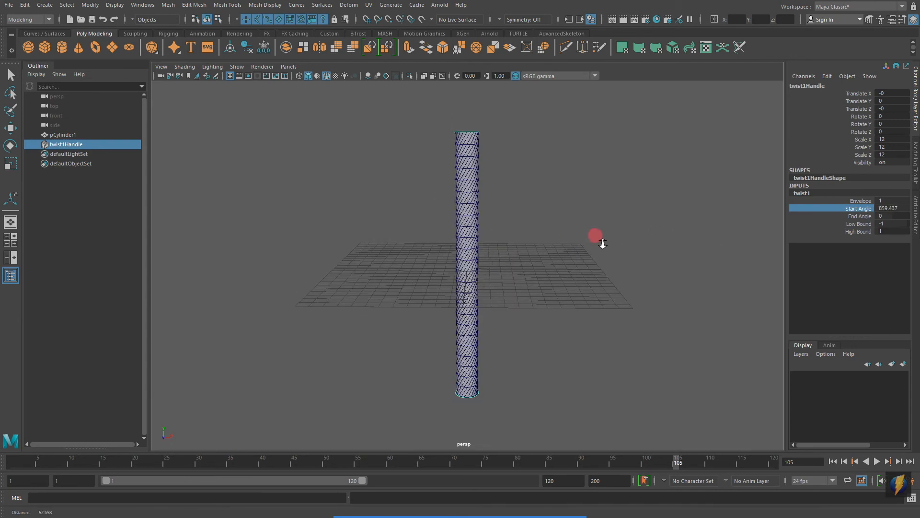
- Move the twist handle to Translate X -2.882 so the cylinder coils around it like a corkscrew
click(10, 128)
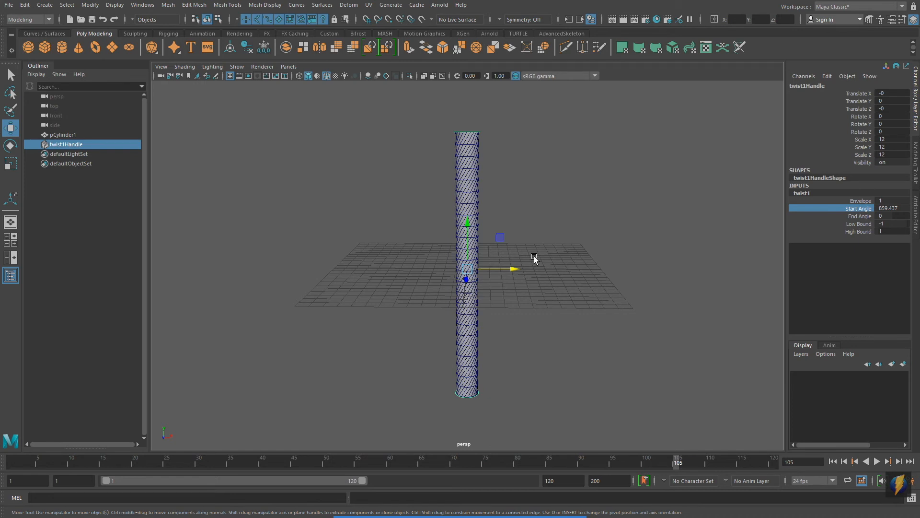
mouse_move(514, 267)
mouse_down()
mouse_move(479, 265)
mouse_move(502, 215)
mouse_move(496, 271)
mouse_move(502, 212)
mouse_up()
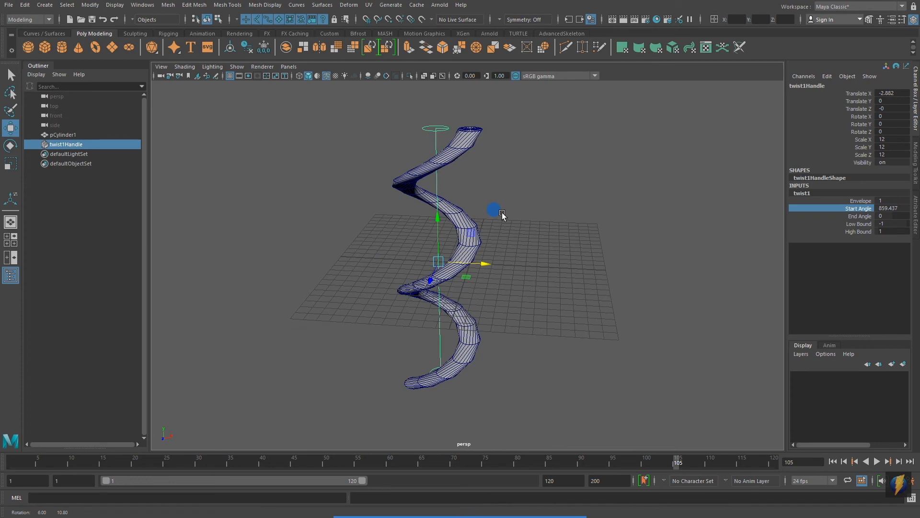
alt+right_drag(423, 261, 451, 259)
- Reduce the twist deformer's Start Angle to 768.909 and deselect the handle
middle_drag(664, 205, 601, 236)
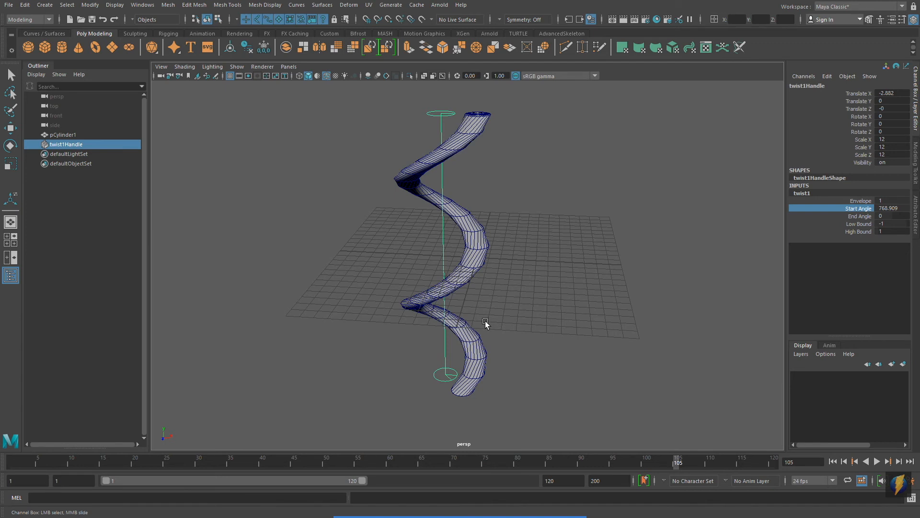
key(w)
drag(550, 237, 568, 222)
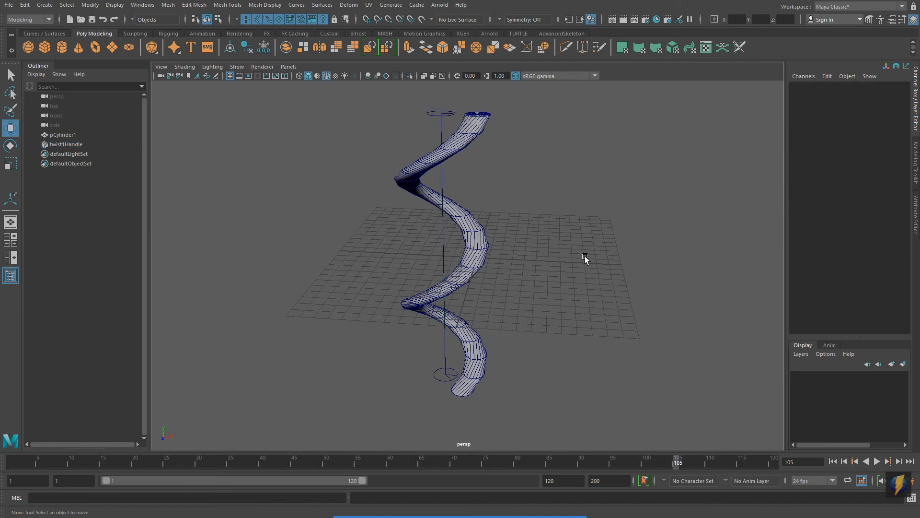
- Delete the twist handle and the cylinder to leave the scene empty
key(f)
click(462, 260)
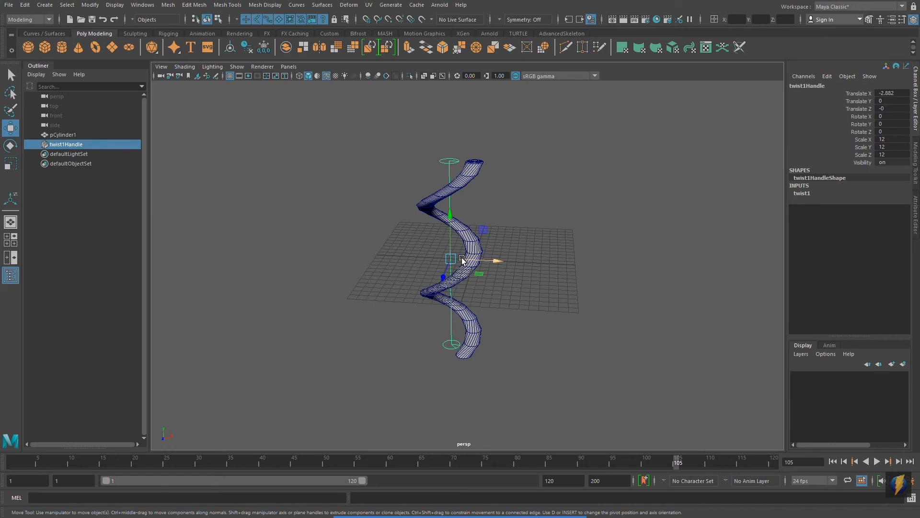
key(Delete)
alt+drag(515, 257, 317, 292)
alt+right_drag(318, 292, 457, 283)
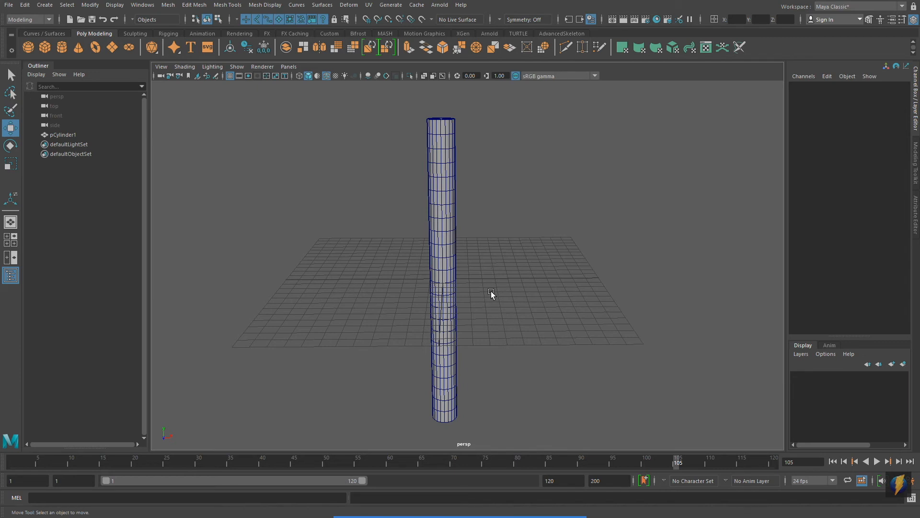
click(441, 258)
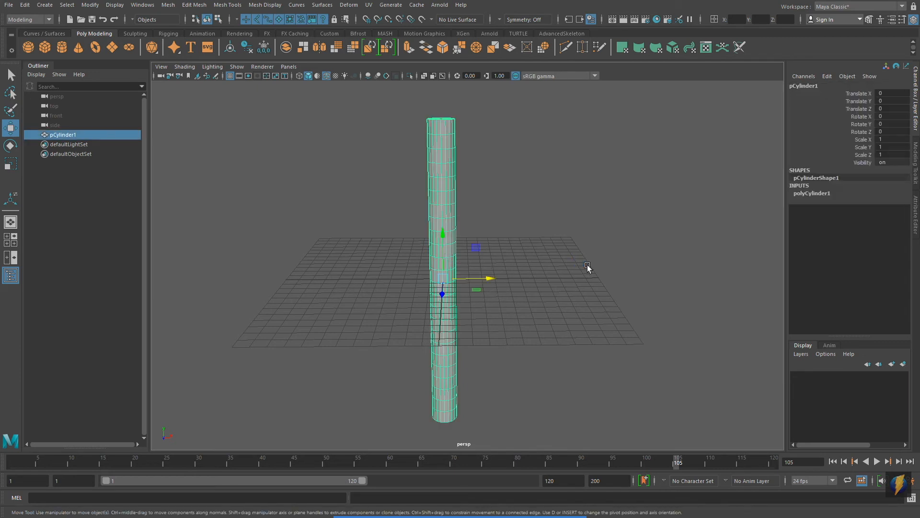
key(Delete)
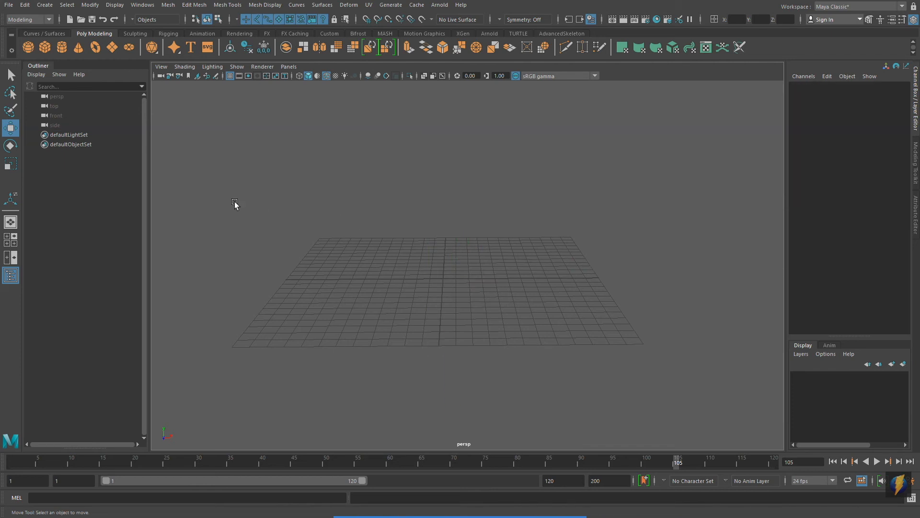
- Create a polygon plane at the origin and scale it uniformly to 23.639 to cover the grid
click(112, 47)
alt+right_drag(407, 291, 512, 288)
alt+middle_drag(512, 289, 788, 292)
click(9, 165)
drag(787, 292, 799, 294)
scroll(518, 285, down, 2)
alt+drag(441, 272, 442, 285)
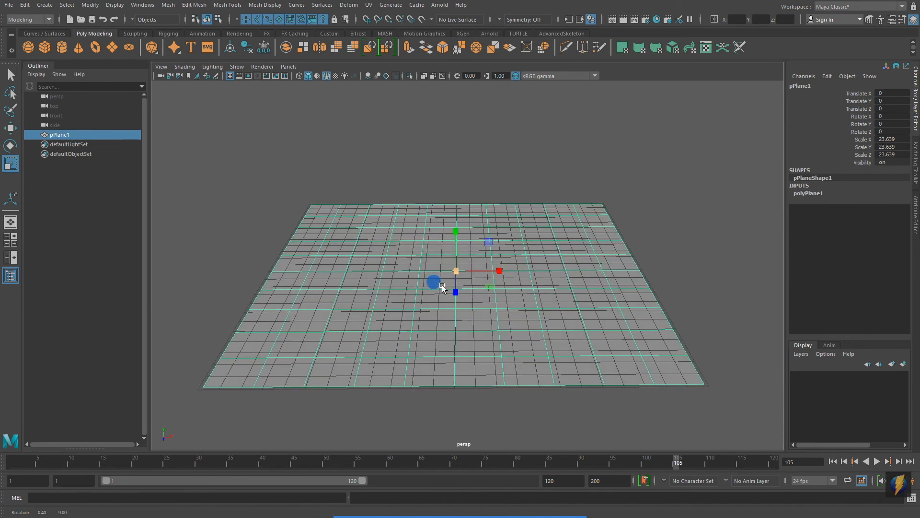
alt+drag(206, 309, 308, 314)
alt+drag(457, 350, 487, 348)
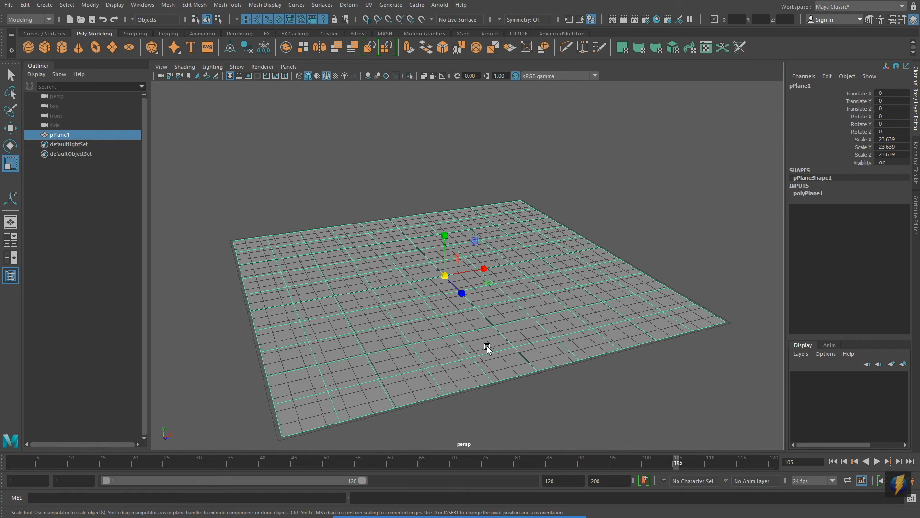
alt+drag(485, 350, 463, 290)
click(96, 6)
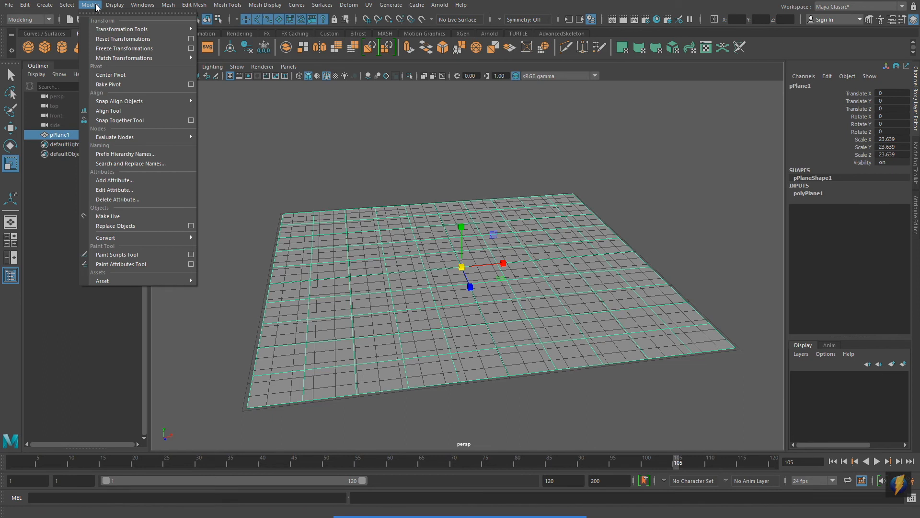
click(617, 216)
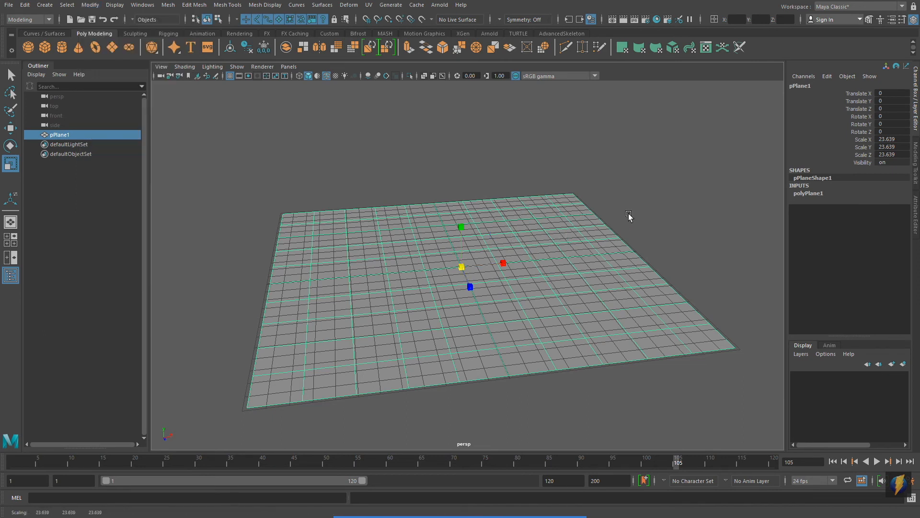
- Add a nonlinear Wave deformer to the selected polygon plane
click(349, 5)
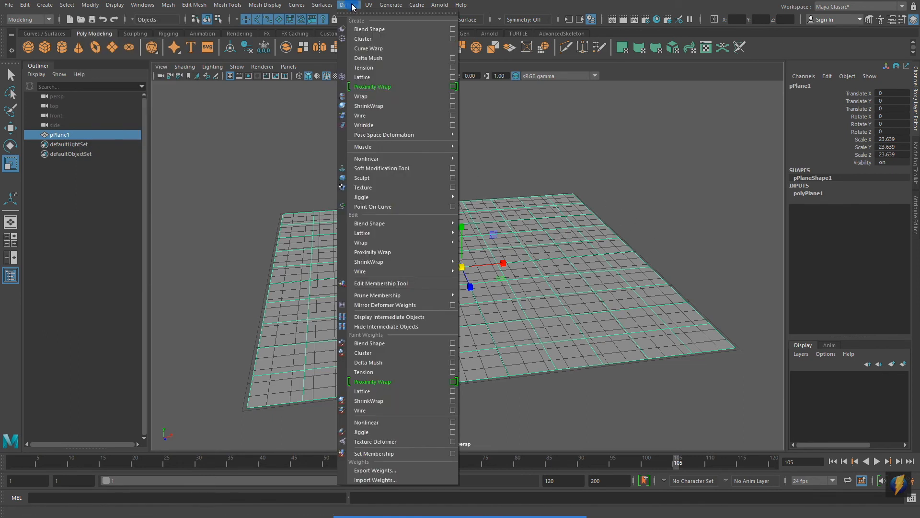
mouse_move(375, 158)
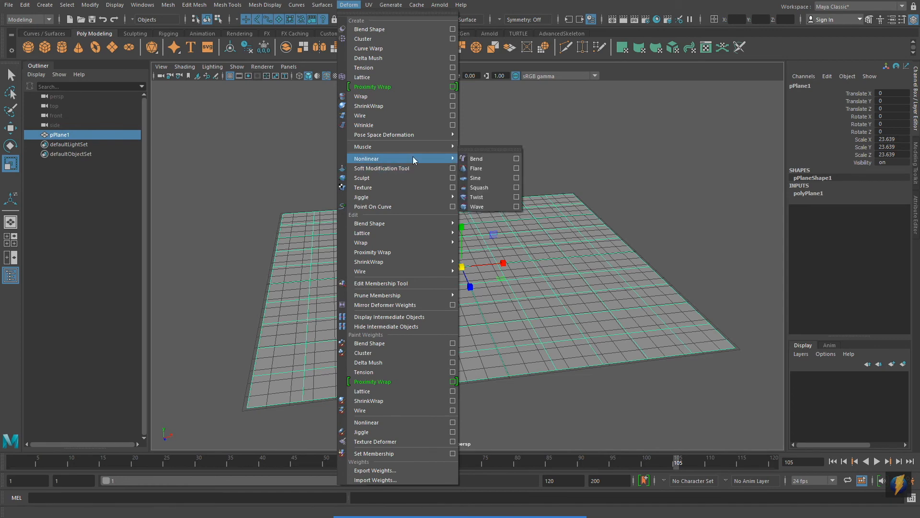
click(479, 207)
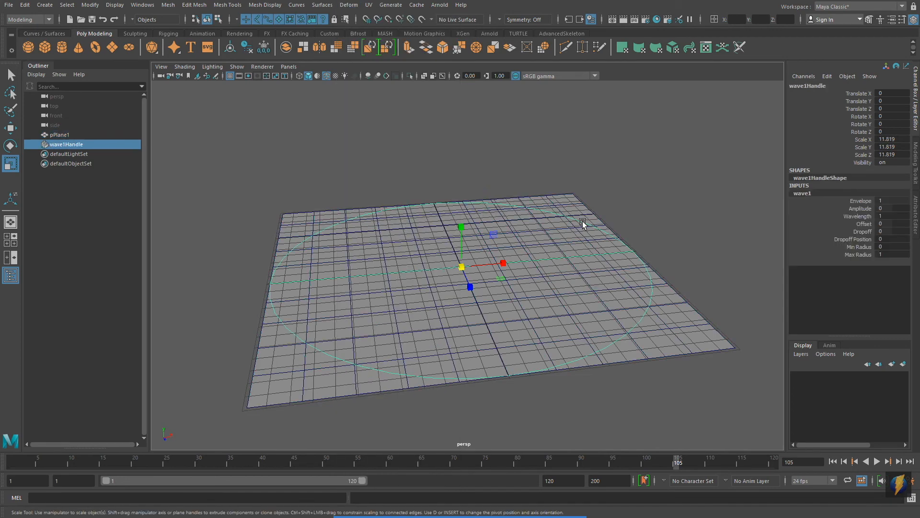
alt+drag(582, 221, 573, 220)
alt+right_drag(432, 231, 461, 233)
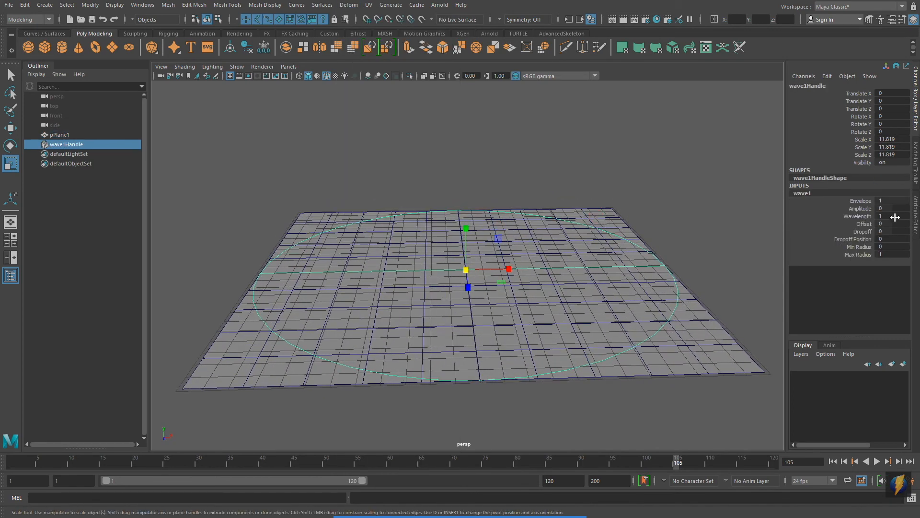
- Set the wave deformer's Amplitude to 0.08
click(865, 209)
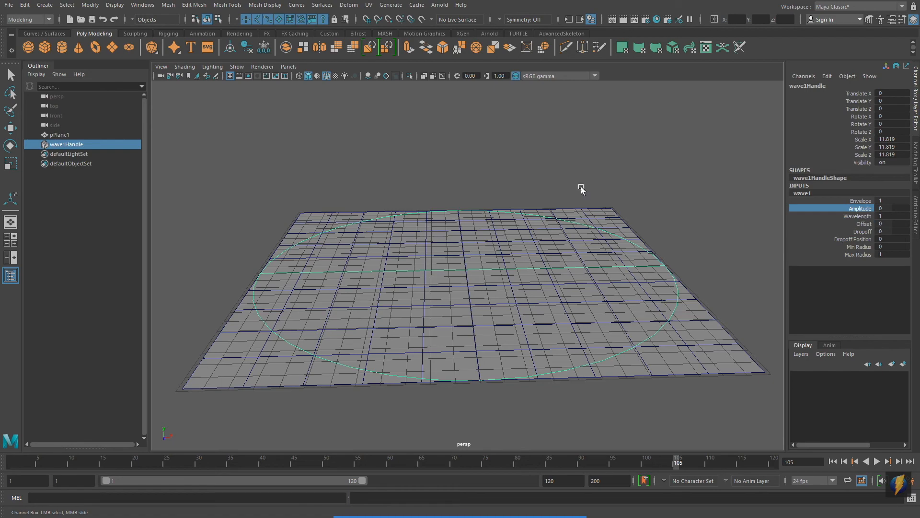
middle_drag(499, 168, 502, 165)
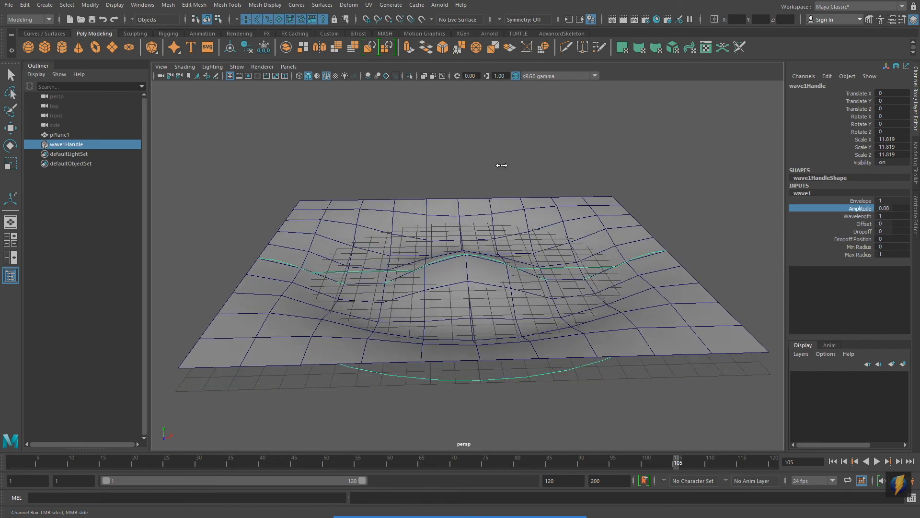
alt+drag(502, 169, 507, 192)
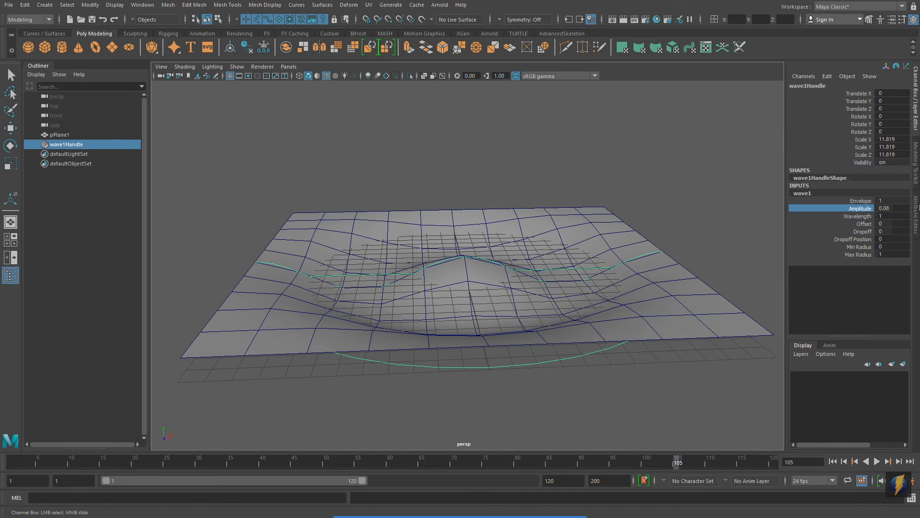
- Lower the wave deformer's Wavelength to 0.25 and inspect the rippled plane
click(861, 216)
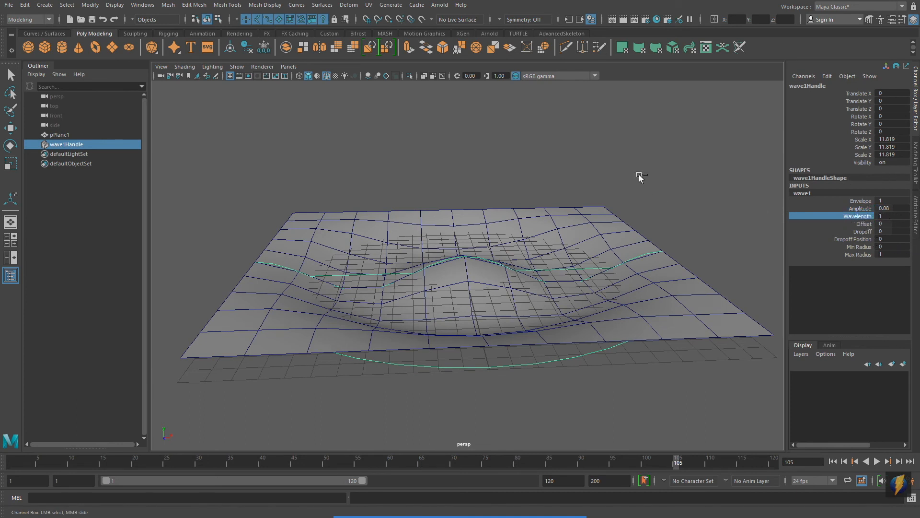
middle_drag(645, 171, 610, 176)
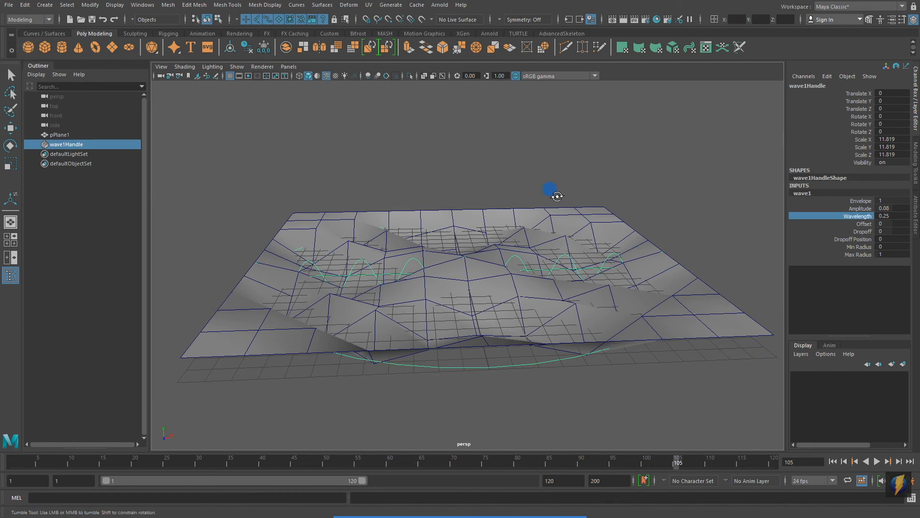
alt+drag(550, 190, 569, 210)
alt+right_drag(415, 253, 447, 256)
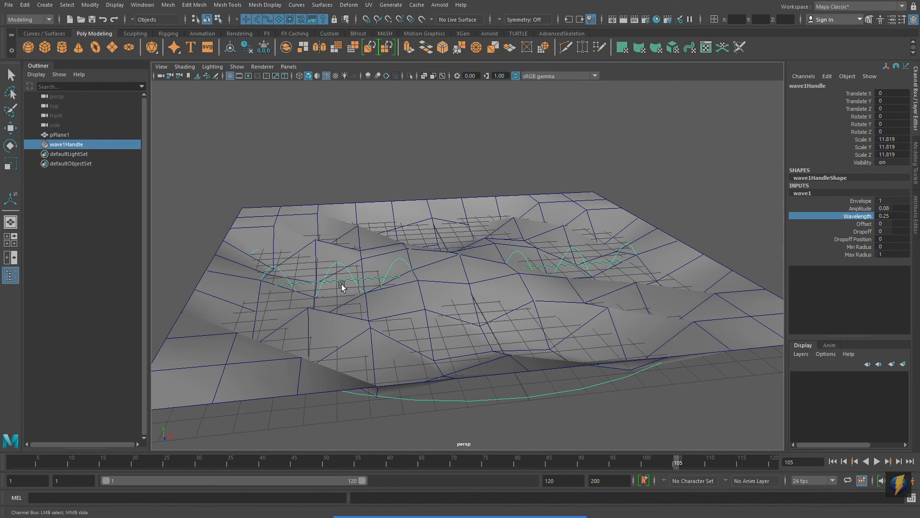
scroll(427, 286, down, 3)
alt+drag(432, 283, 425, 286)
alt+drag(434, 242, 432, 231)
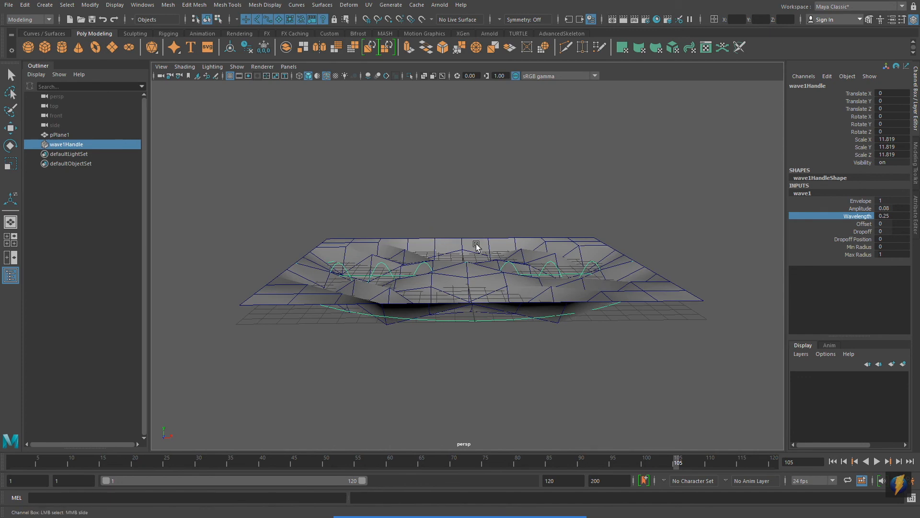
- Raise the wave deformer's Wavelength to 0.53 in wireframe display and return to shaded display
key(4)
alt+right_drag(514, 316, 460, 306)
mouse_move(676, 219)
middle_down()
mouse_move(670, 214)
mouse_move(692, 216)
middle_up()
alt+drag(594, 236, 597, 245)
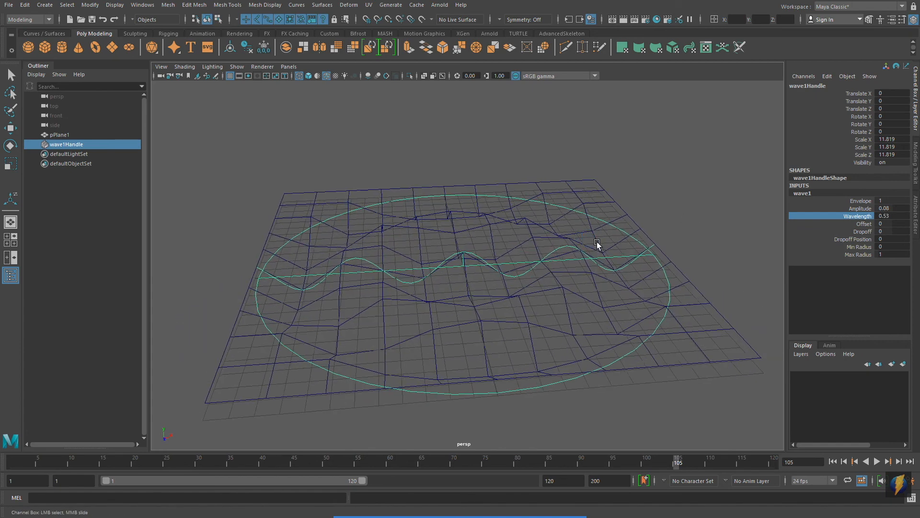
key(5)
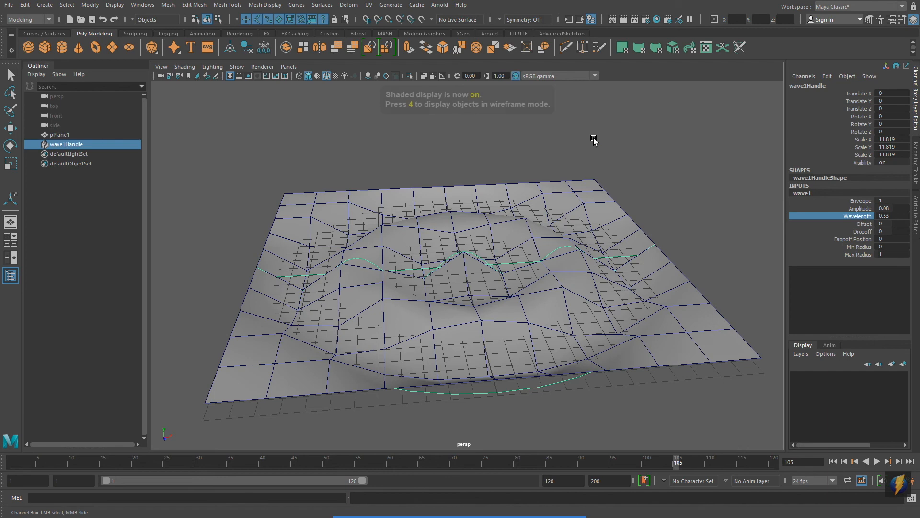
- Increase the polygon plane's Subdivisions Width and Subdivisions Height to 50 each
alt+drag(602, 205, 532, 230)
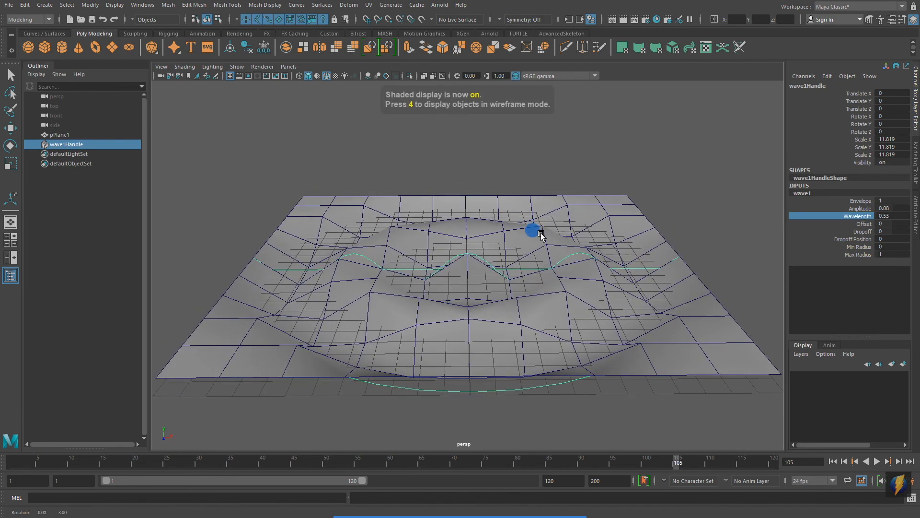
click(612, 200)
key(r)
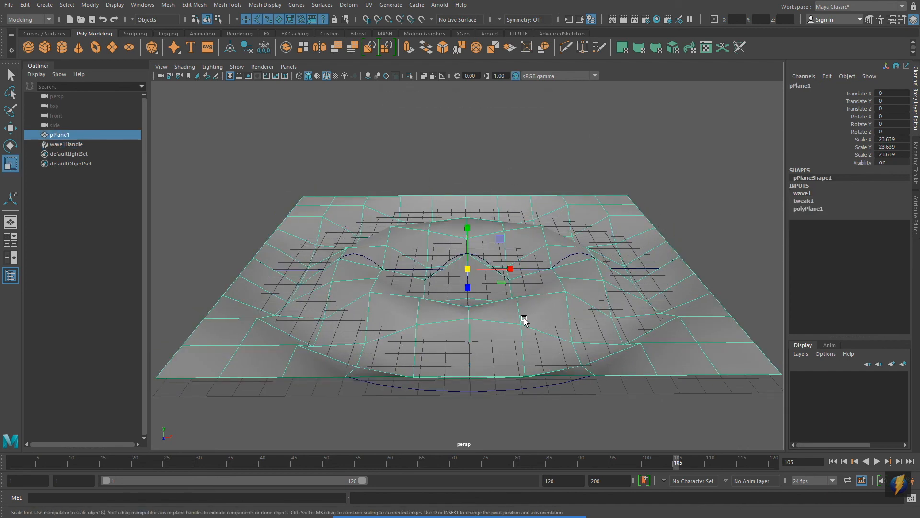
alt+middle_drag(509, 312, 501, 295)
alt+drag(501, 295, 512, 302)
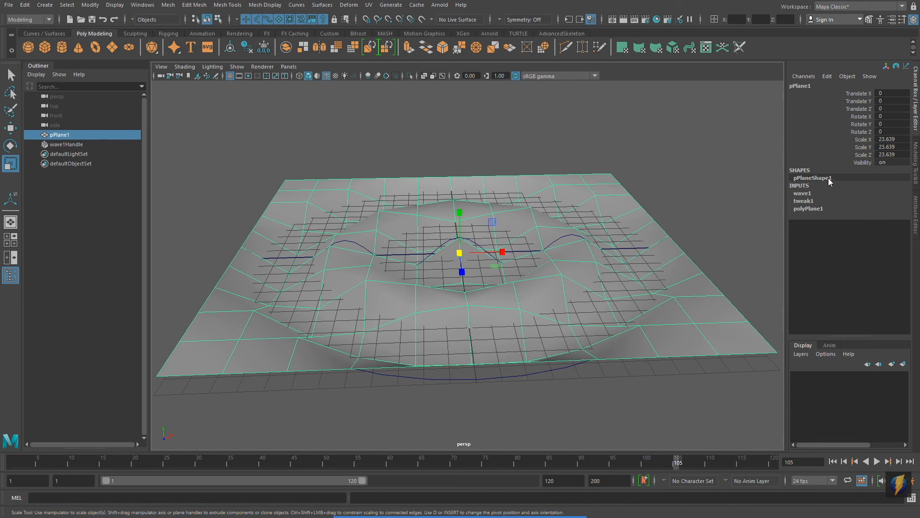
click(810, 208)
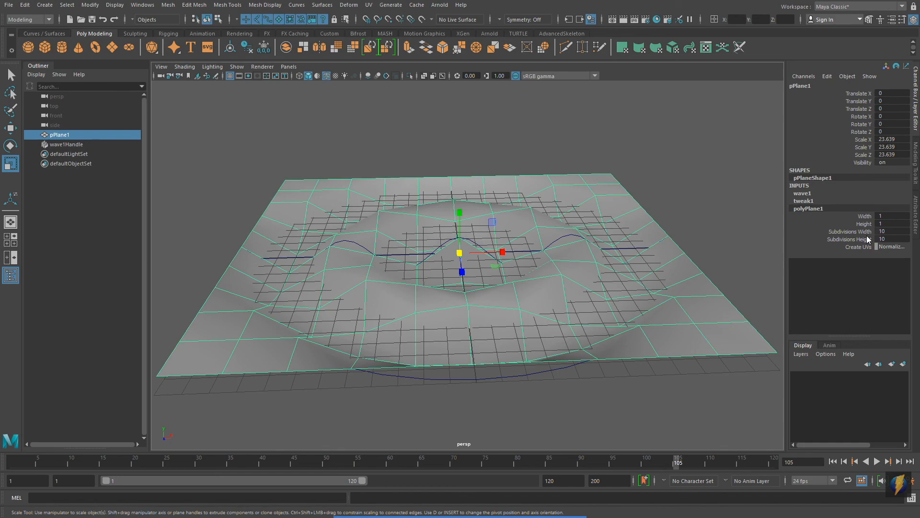
drag(856, 231, 844, 239)
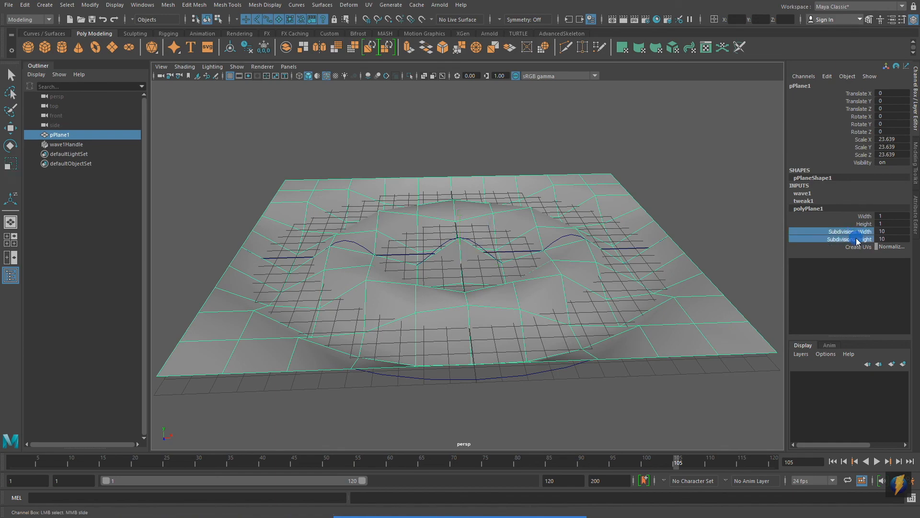
middle_drag(435, 201, 734, 217)
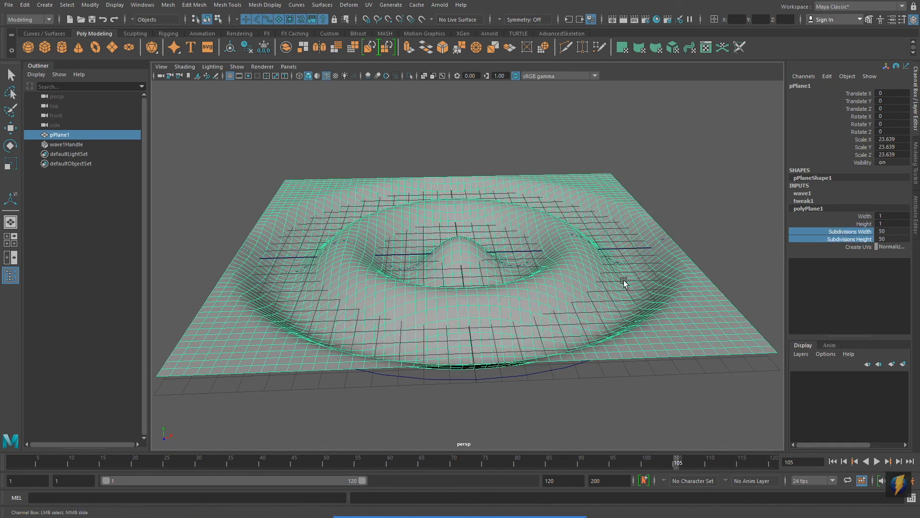
- Key the wave handle's Offset at 0 on frame 1
alt+drag(612, 280, 582, 272)
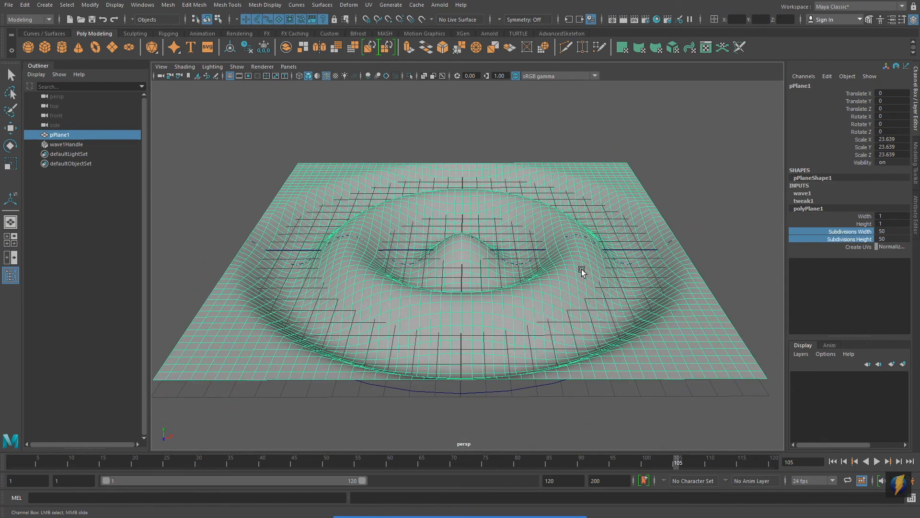
click(66, 145)
key(r)
mouse_move(548, 219)
alt+mouse_down()
mouse_move(547, 239)
mouse_move(556, 223)
alt+mouse_up()
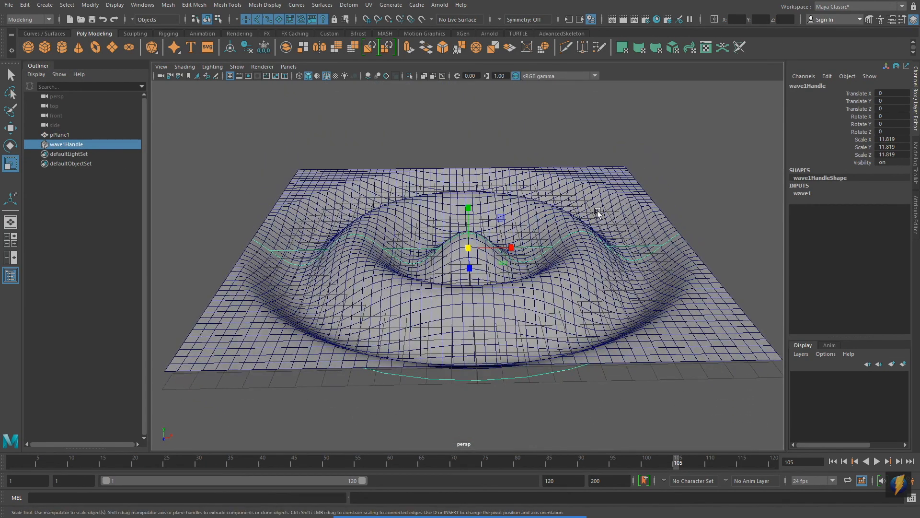
click(809, 194)
alt+middle_drag(516, 243, 517, 253)
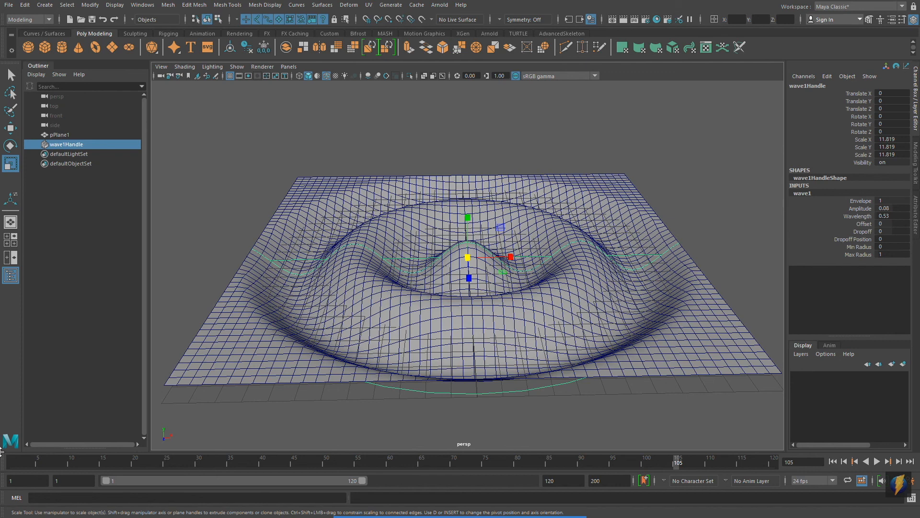
drag(25, 466, 10, 468)
click(862, 224)
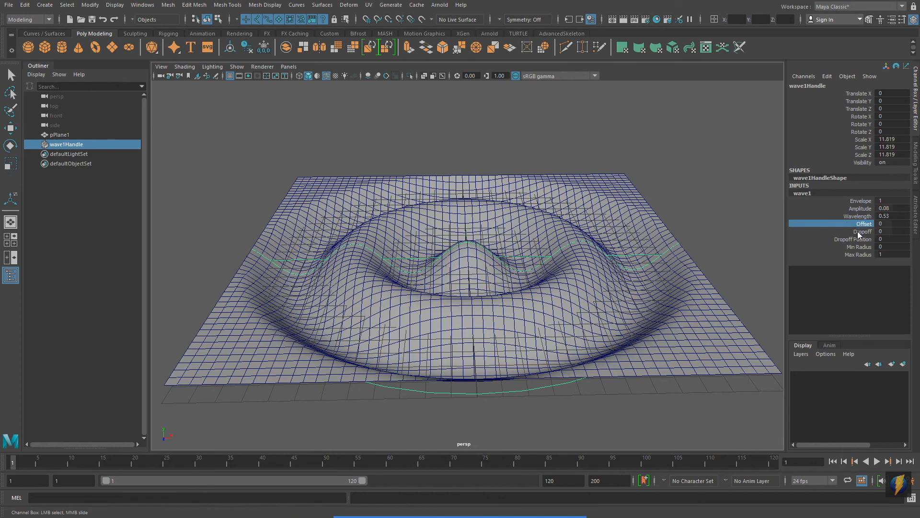
right_click(856, 225)
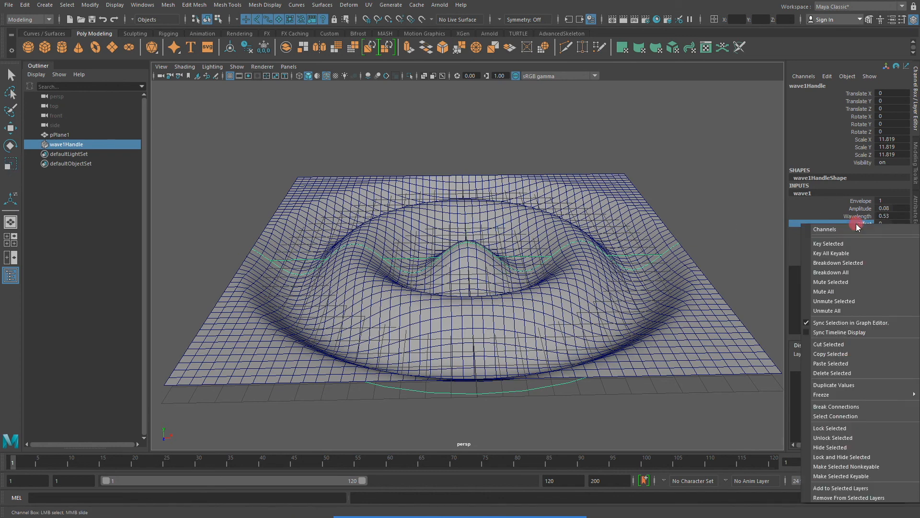
click(856, 244)
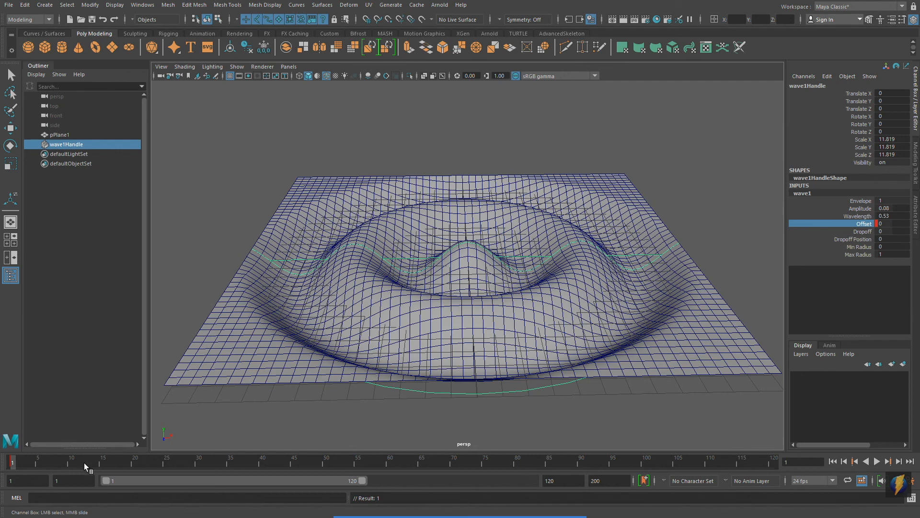
- Set the wave deformer's Offset to 2.65 on frame 120 and key it
drag(14, 461, 776, 457)
middle_drag(512, 123, 520, 127)
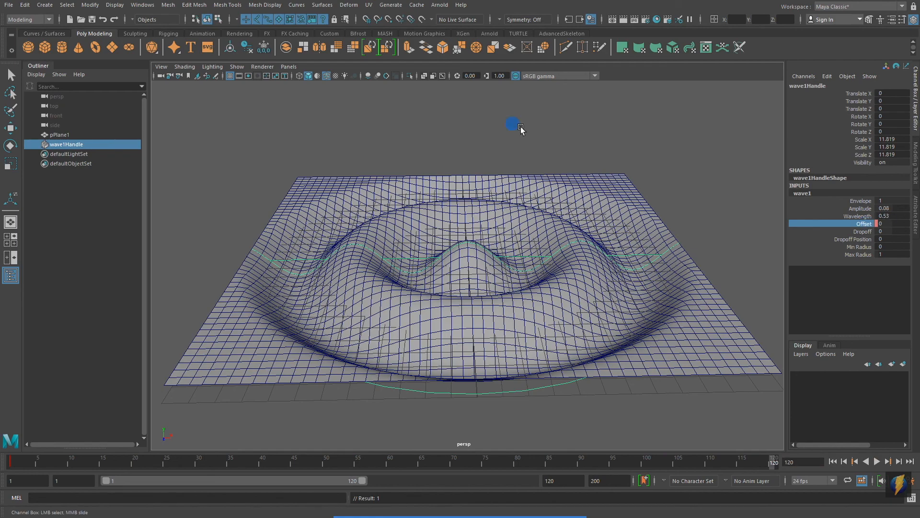
middle_drag(452, 131, 579, 150)
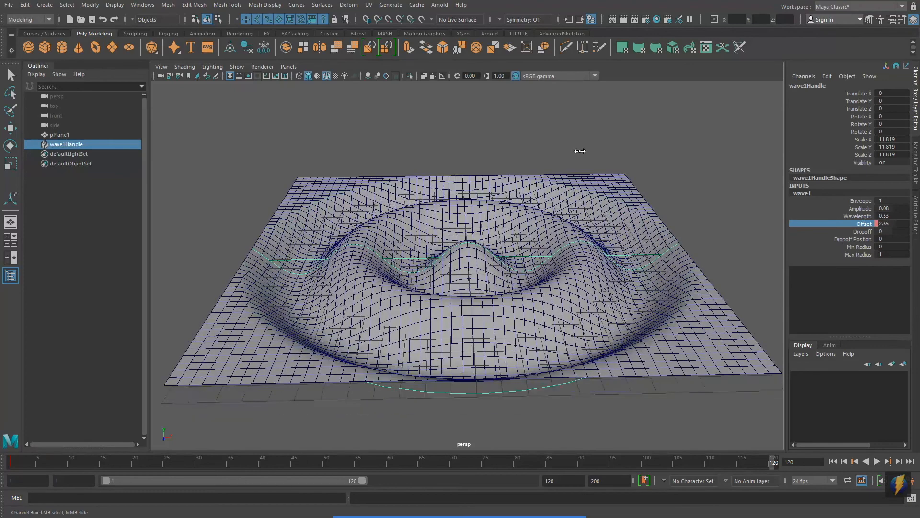
right_click(863, 226)
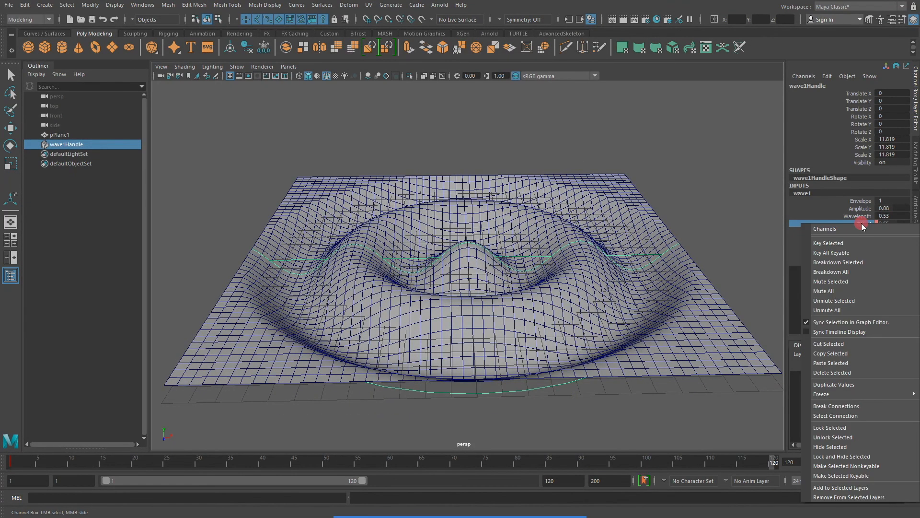
click(846, 243)
- Play the wave Offset animation from the first frame to examine the moving ripples
click(833, 462)
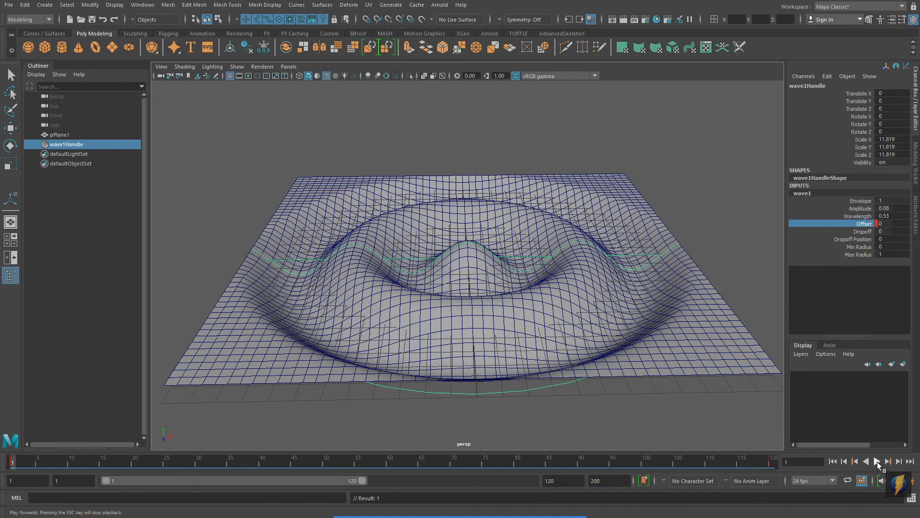
click(878, 462)
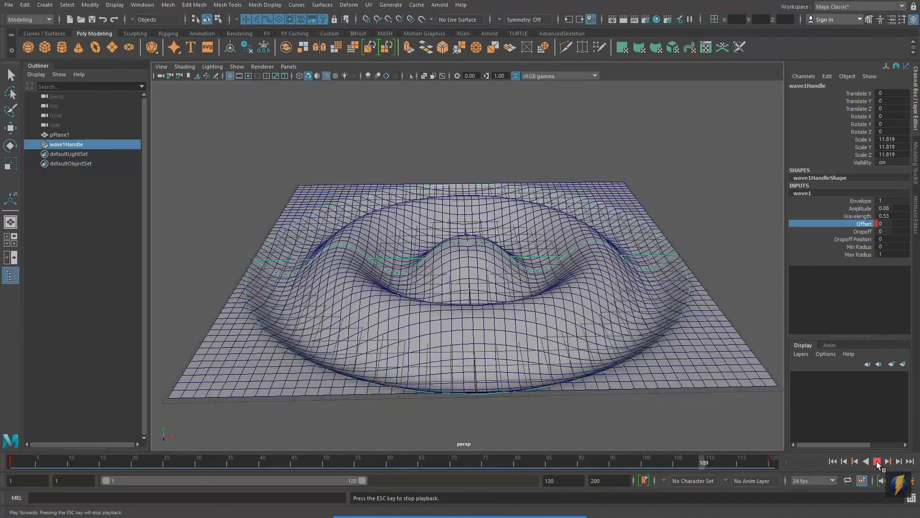
click(878, 461)
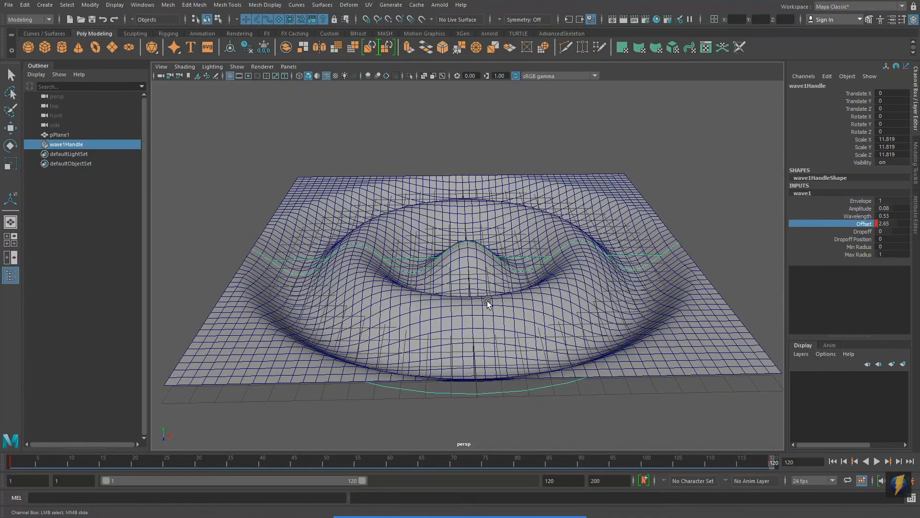